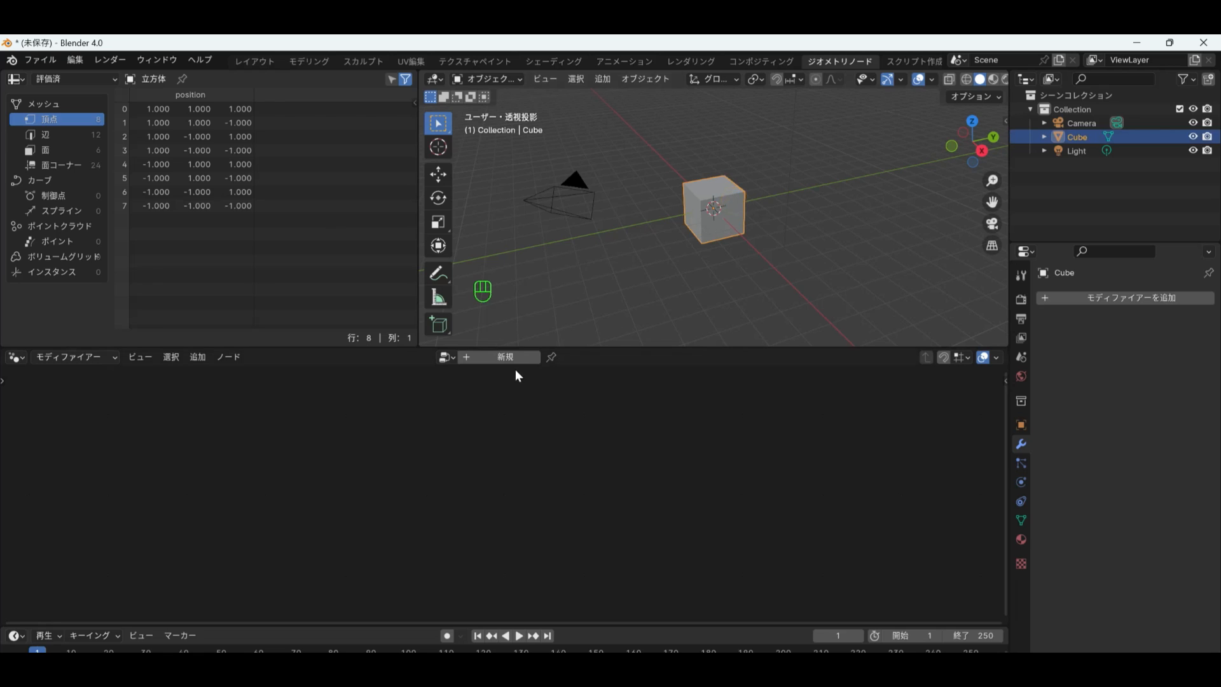
Create a new geometry node group for the cube and name it GN1.
click(517, 360)
text(GN1)
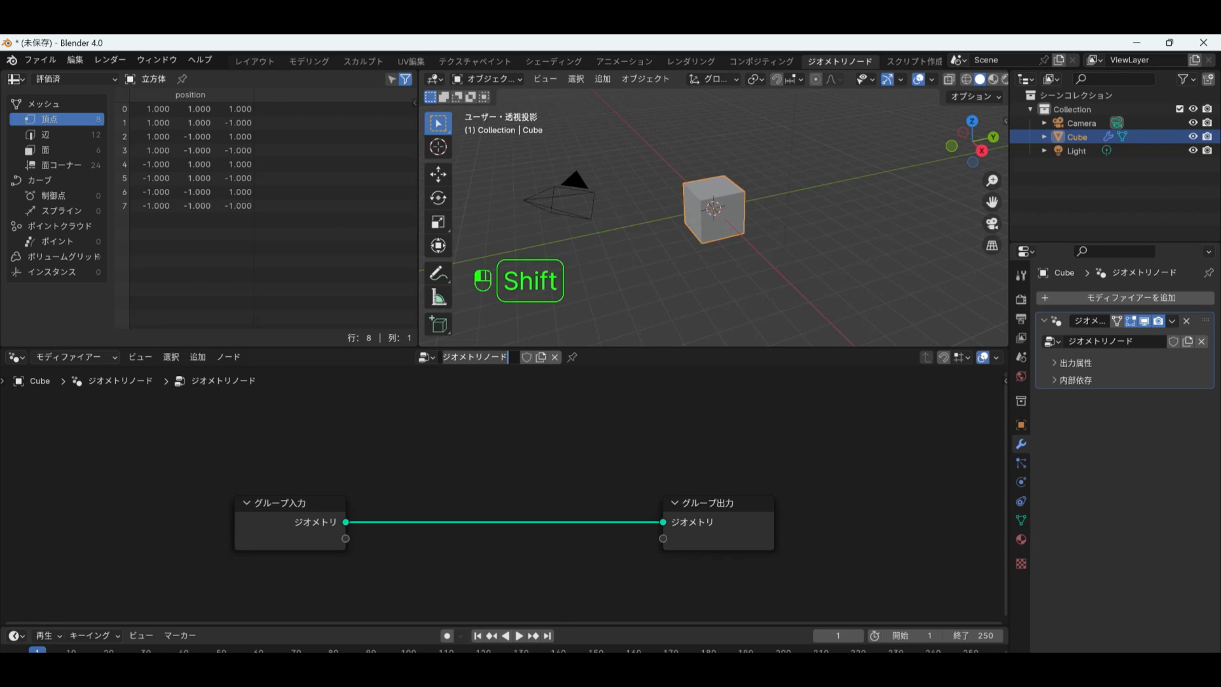
key(Return)
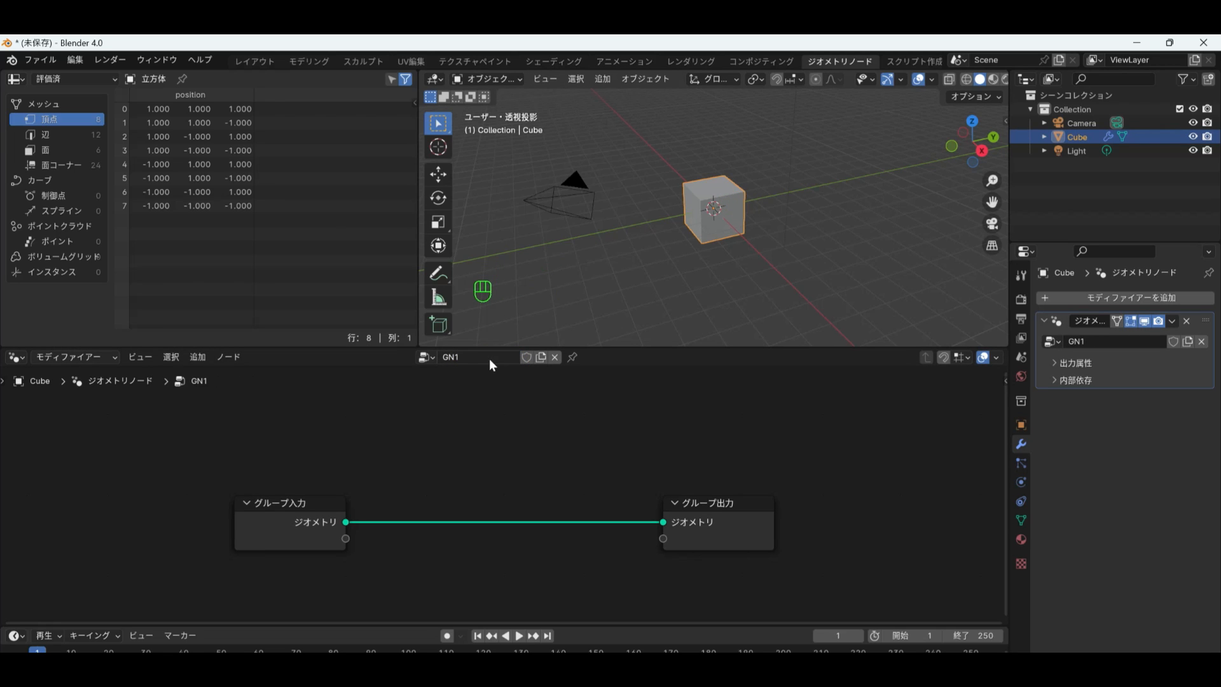
Rename the Cube object as GN1.
double_click(1073, 136)
text(GN1)
key(Return)
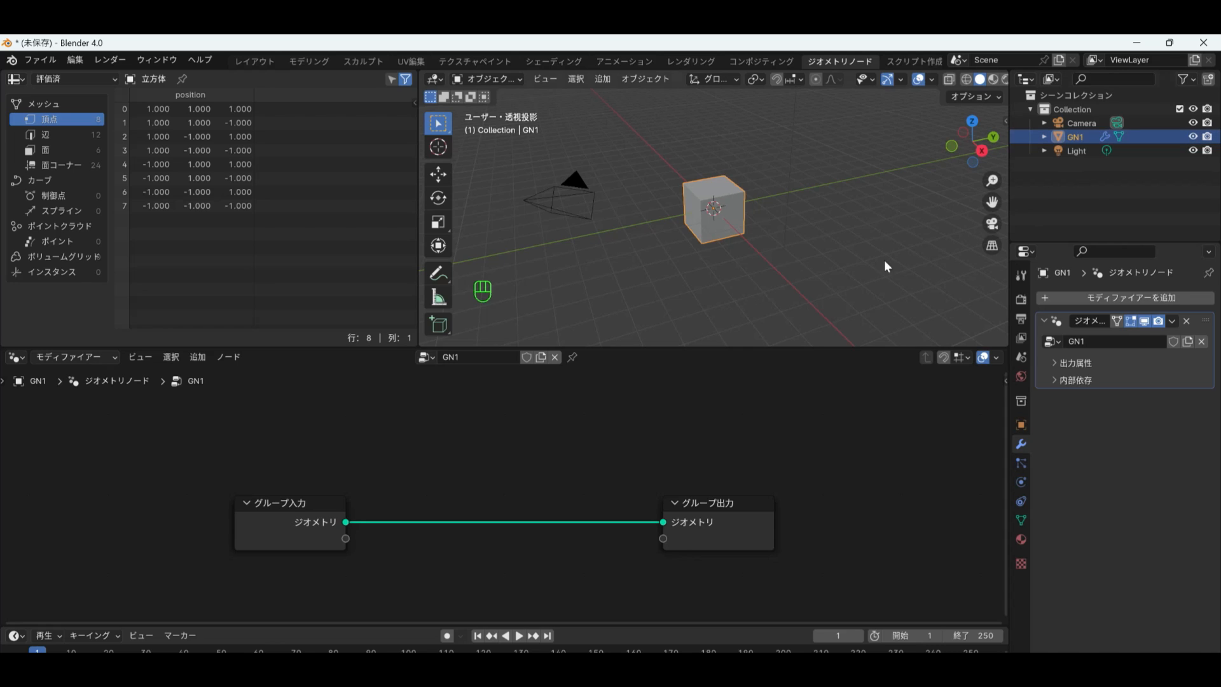
Add an Ico Sphere (ICO球) node and insert it on the link so its mesh feeds the Group Output.
key(shift+a)
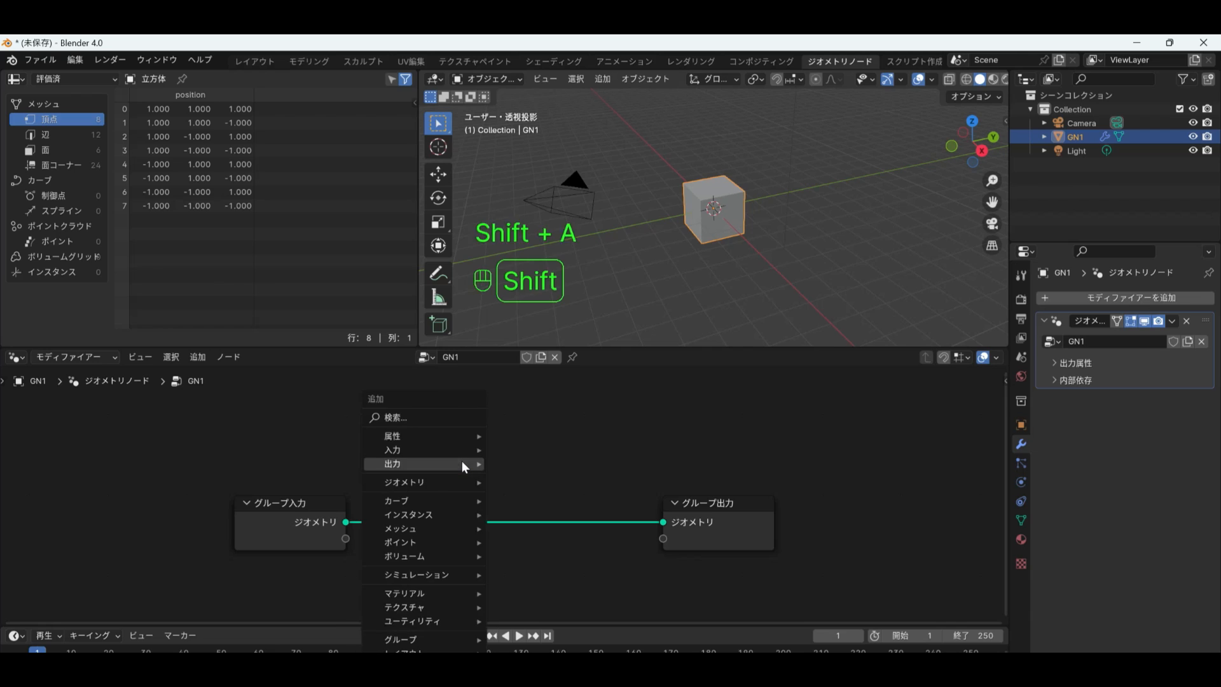
mouse_move(461, 464)
mouse_move(442, 534)
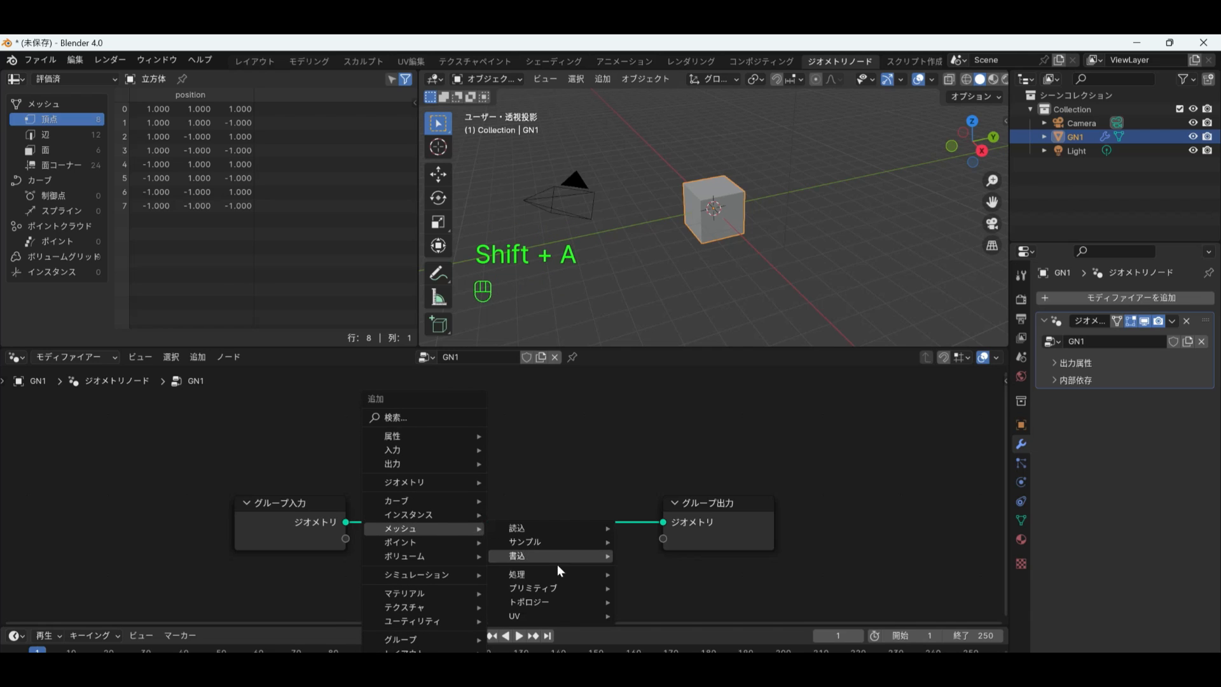
mouse_move(556, 586)
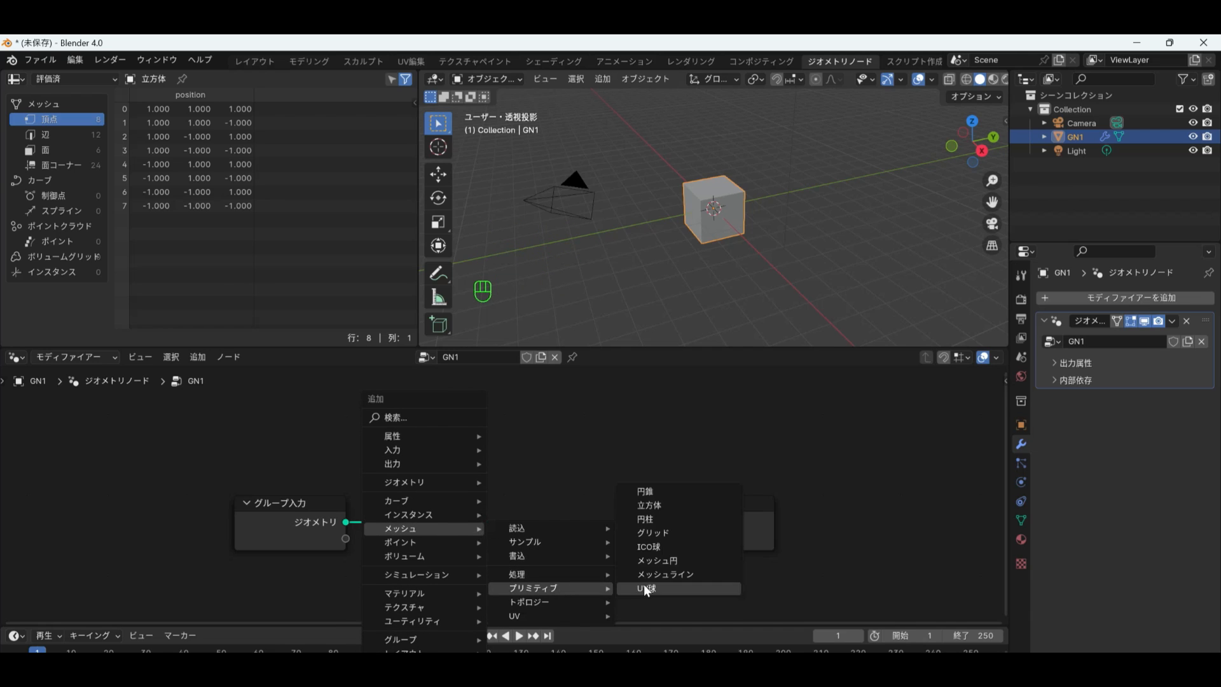
click(661, 545)
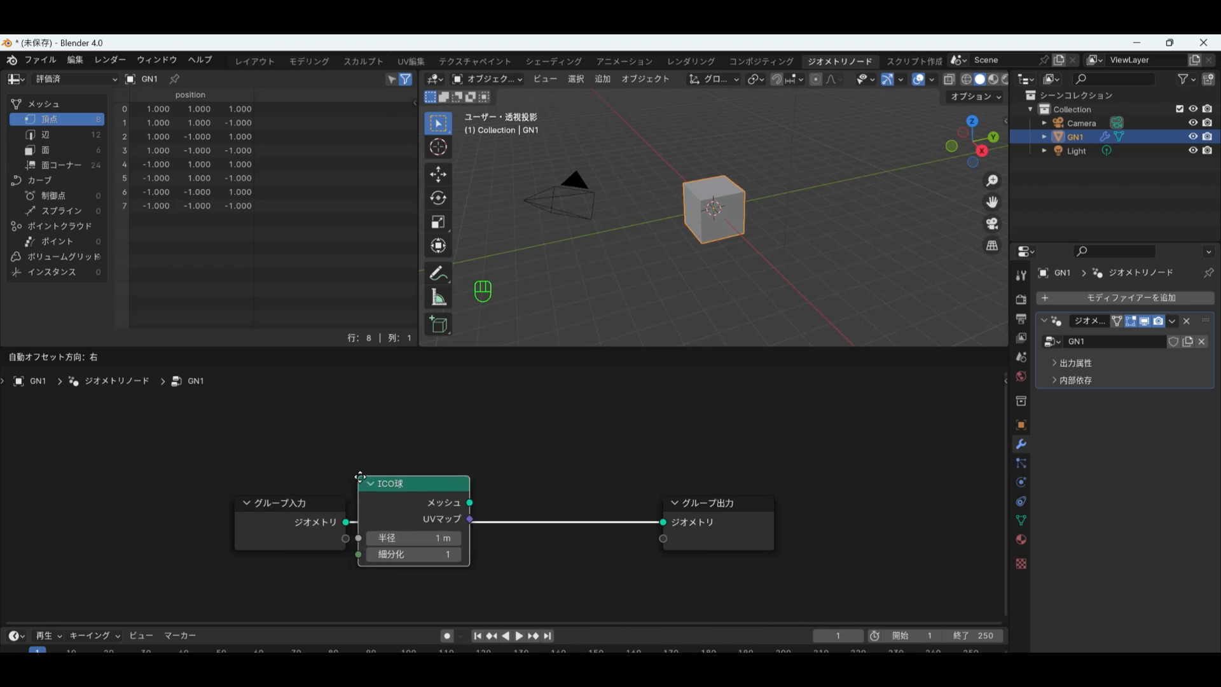
click(372, 478)
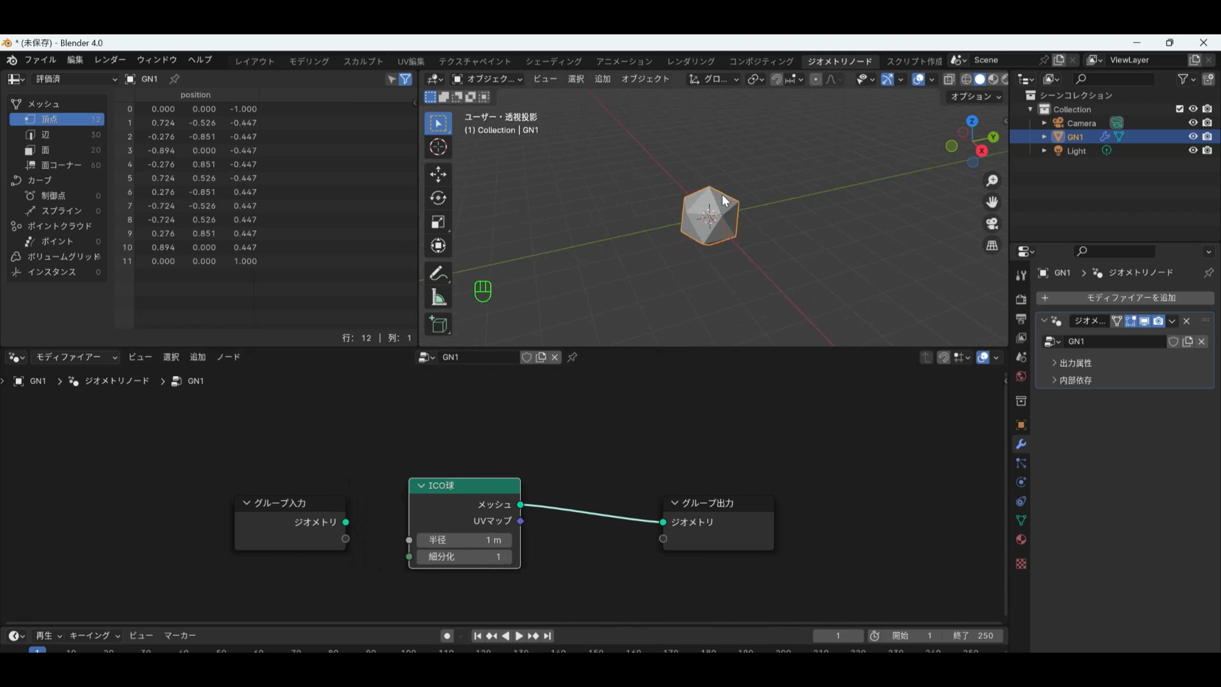
click(610, 539)
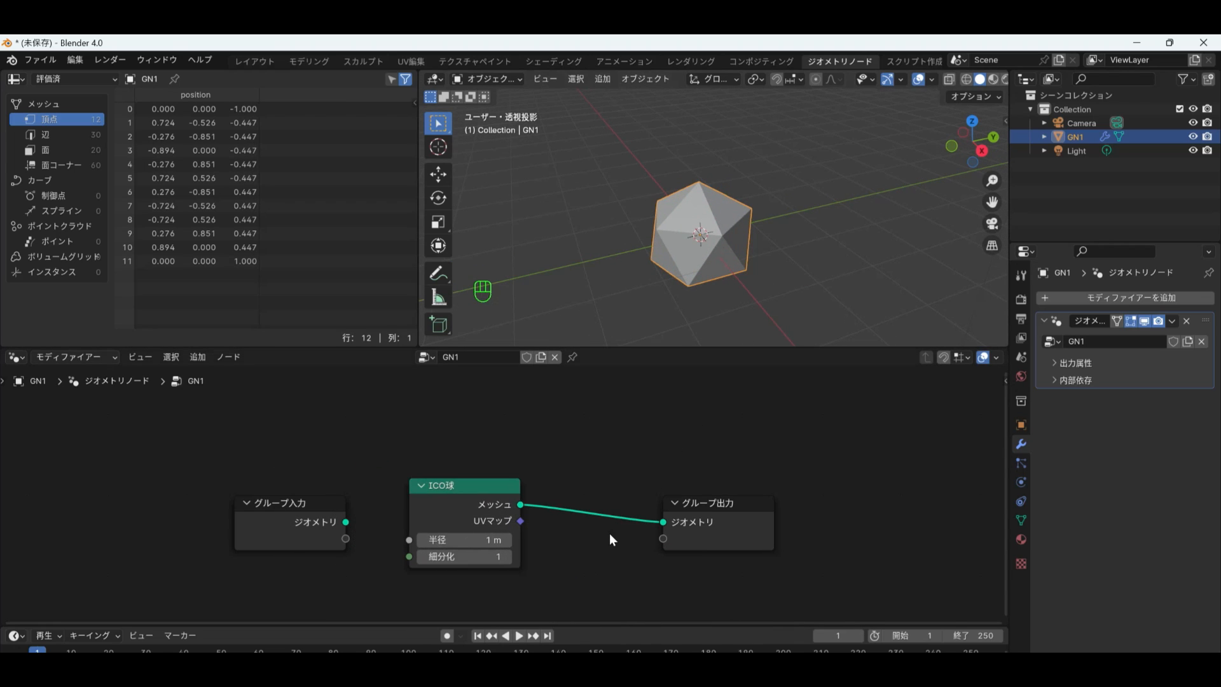
Move the Group Output node farther away and insert a Dual Mesh (デュアルメッシュ) node between it and the Ico Sphere.
drag(725, 511, 892, 499)
click(729, 467)
key(shift+a)
mouse_move(729, 467)
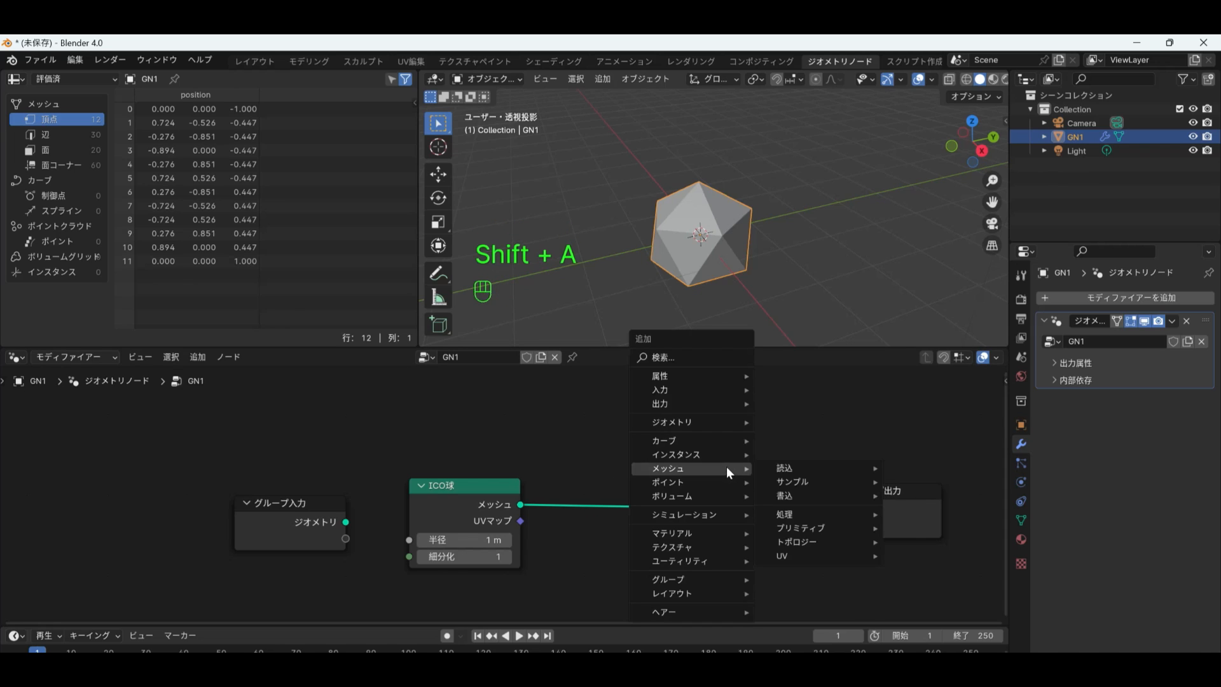
mouse_move(815, 513)
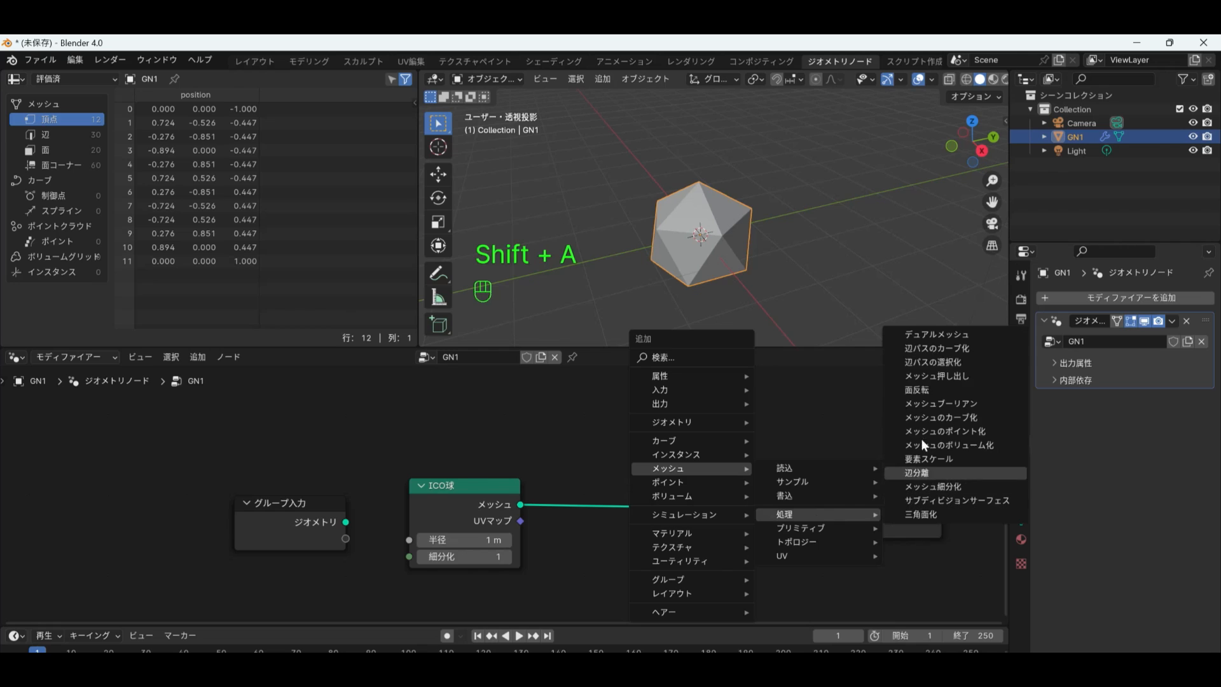
click(947, 330)
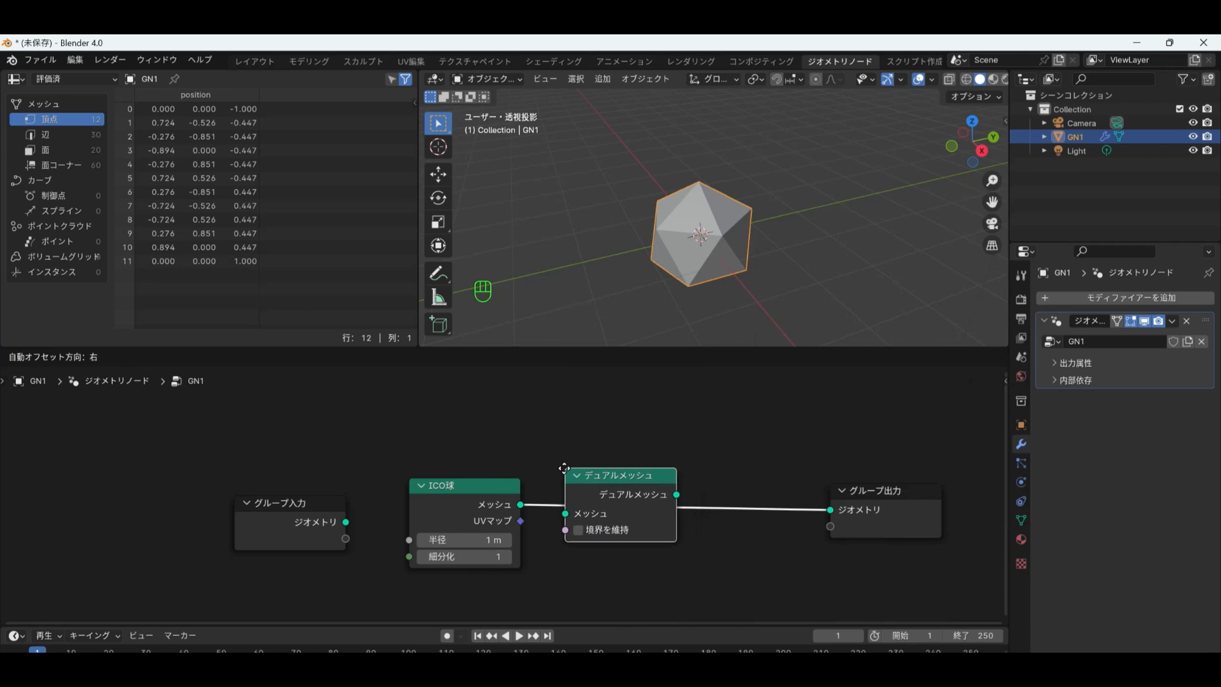
click(556, 471)
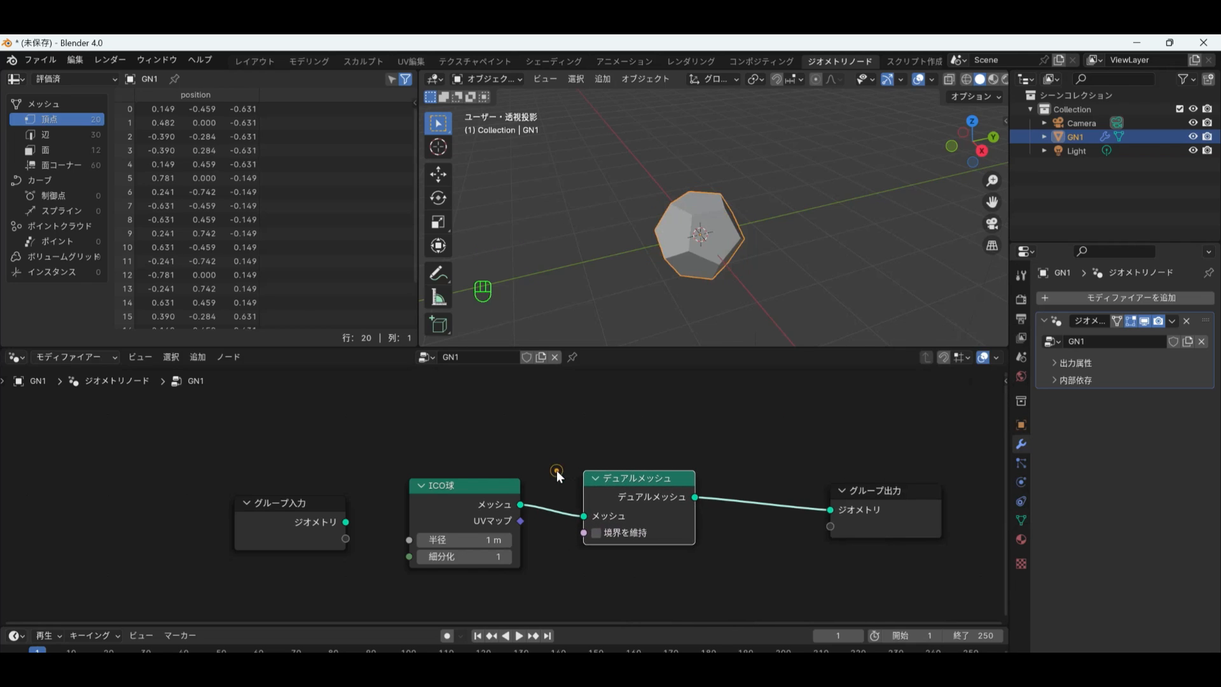
Set the Ico Sphere's subdivisions (細分化) to 2 and inspect the resulting shape from several sides.
click(506, 557)
scroll(709, 238, up, 3)
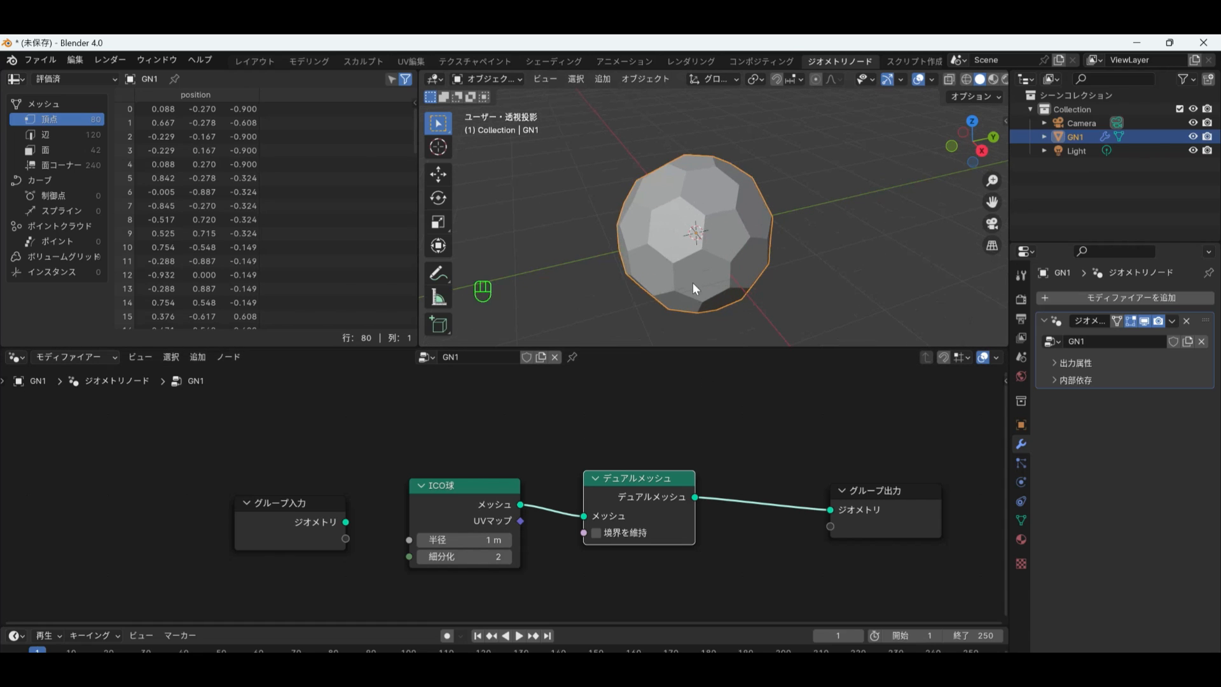
middle_drag(693, 285, 817, 276)
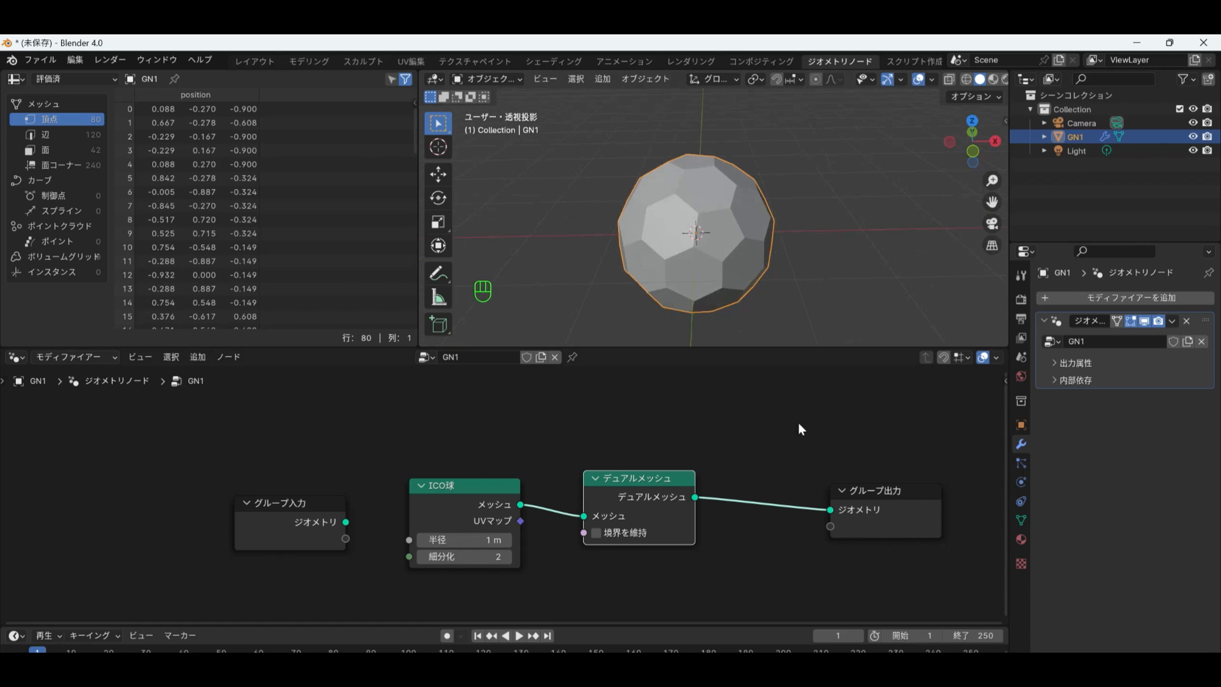
click(787, 435)
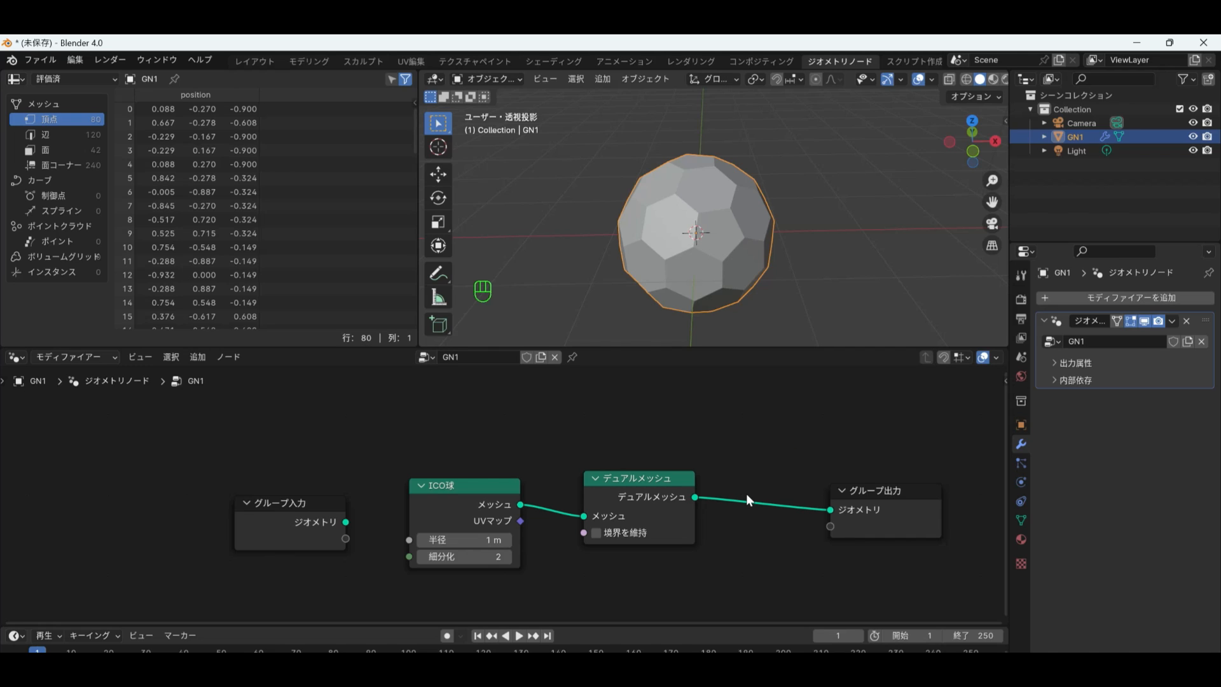
middle_drag(687, 236, 865, 254)
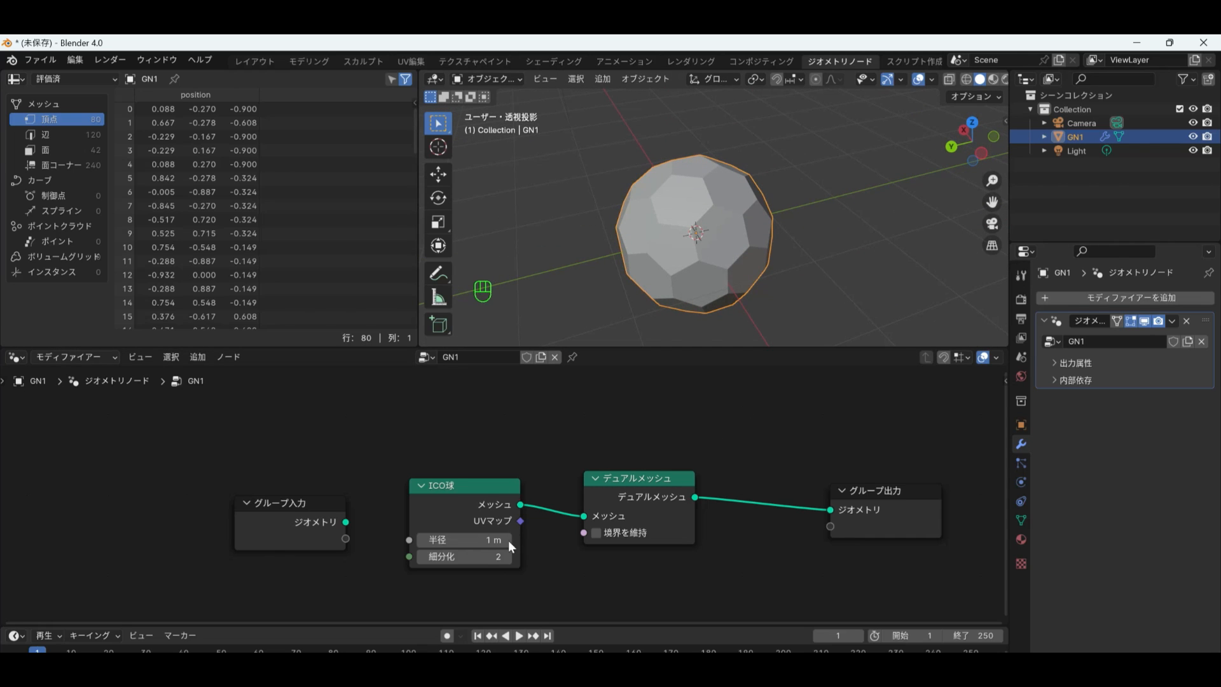
Try subdivisions of 3 and above on the Ico Sphere, and return the value to 2.
click(508, 557)
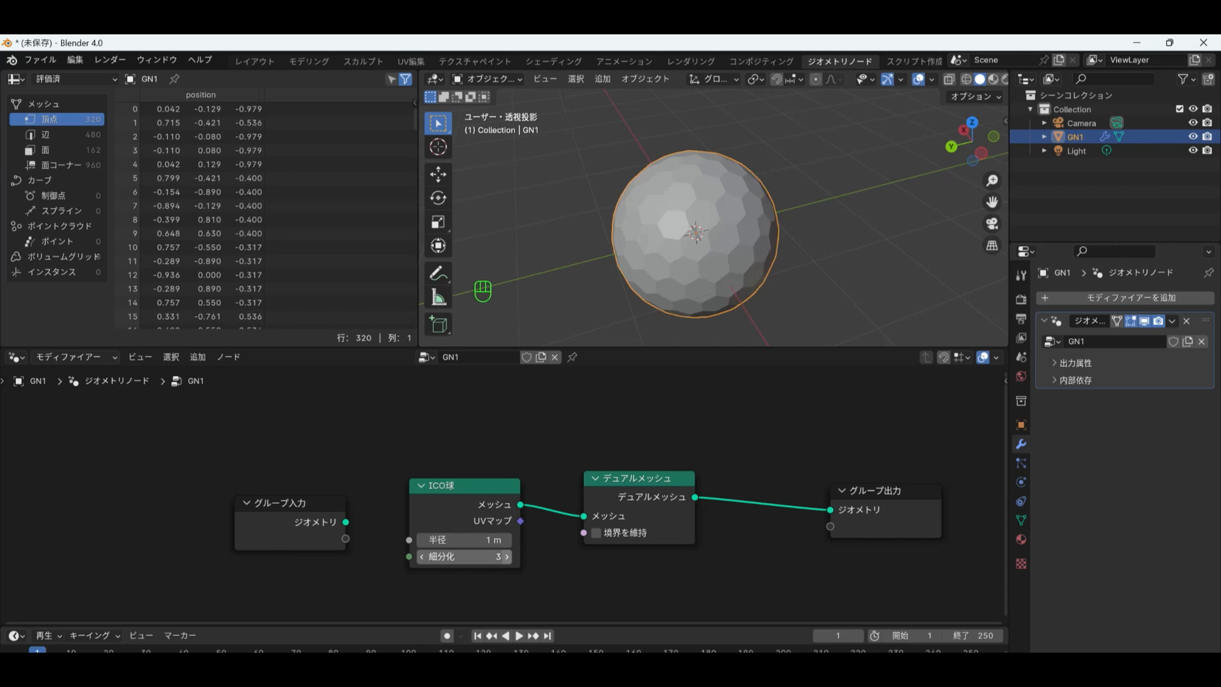
click(508, 556)
click(420, 556)
click(421, 556)
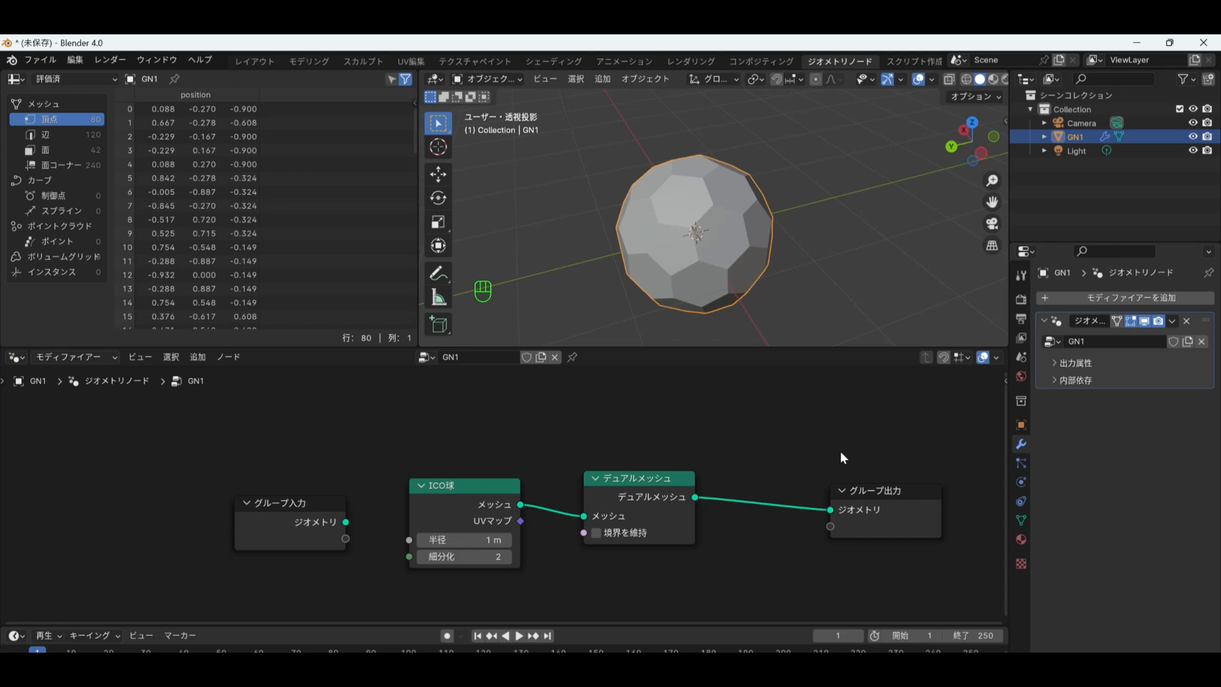
Rename the object's material as glass and change its surface shader to Glass BSDF (グラスBSDF).
click(1021, 541)
click(1103, 357)
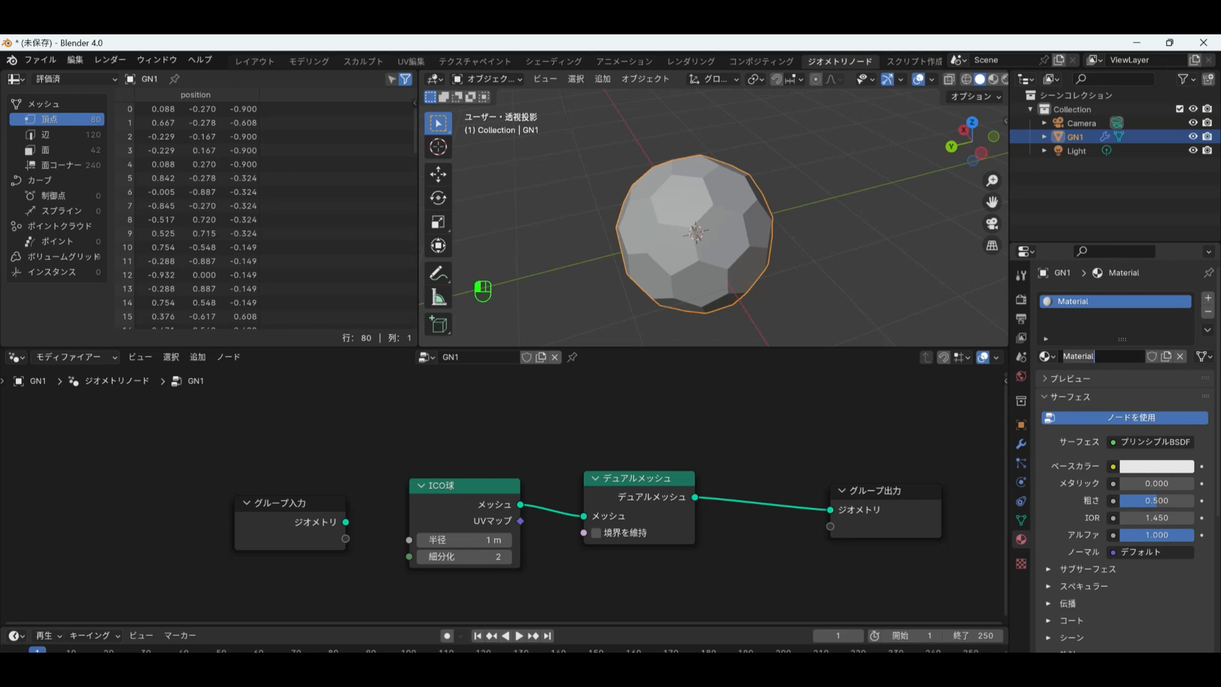
text(glass)
key(Return)
click(1114, 441)
click(1017, 183)
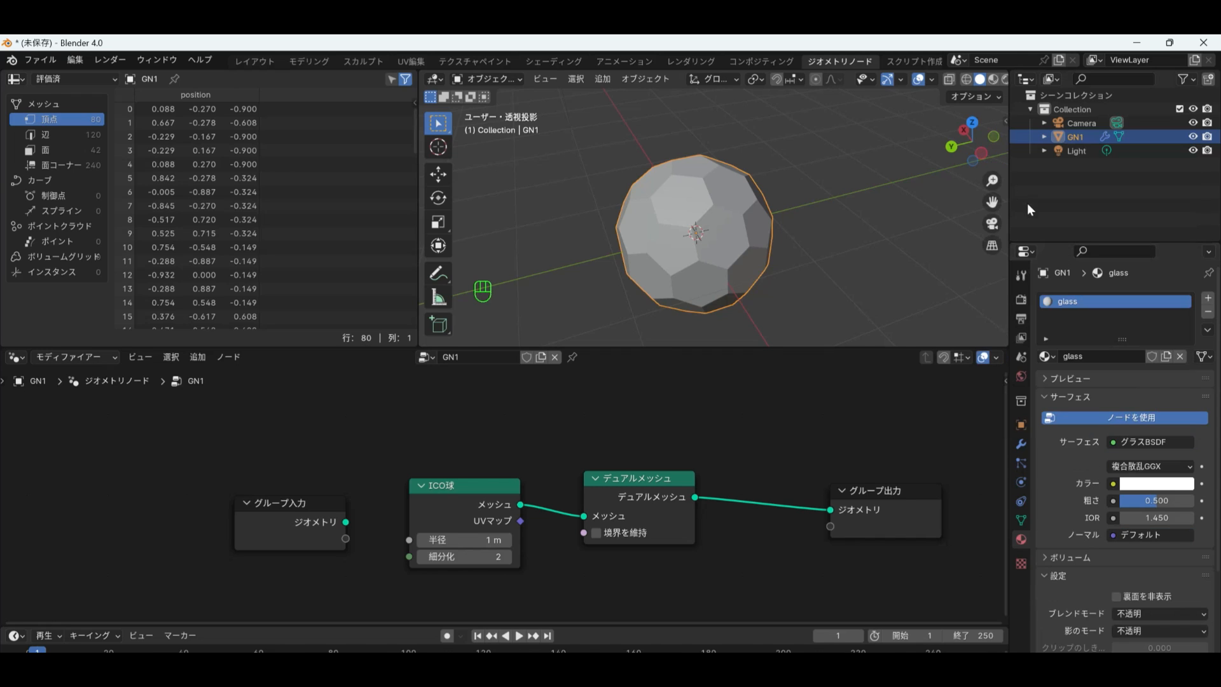
Give the glass material a light cyan color and set its blend mode to Alpha Blend (アルファブレンド).
click(1138, 485)
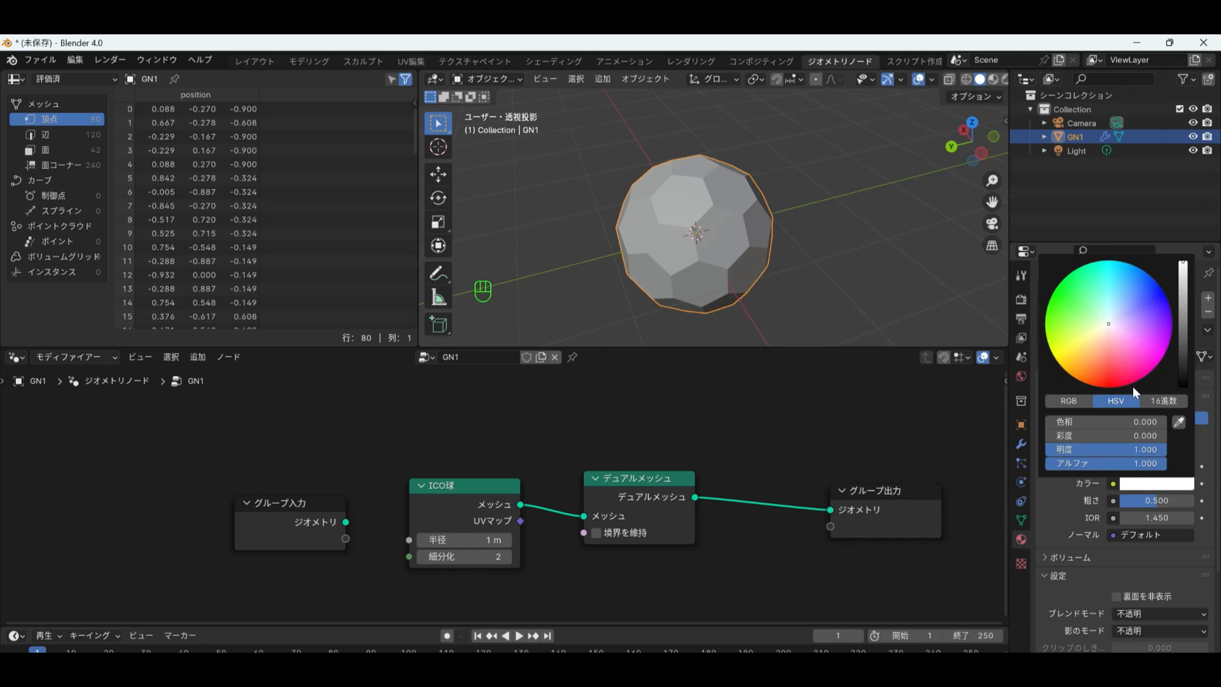
click(1112, 301)
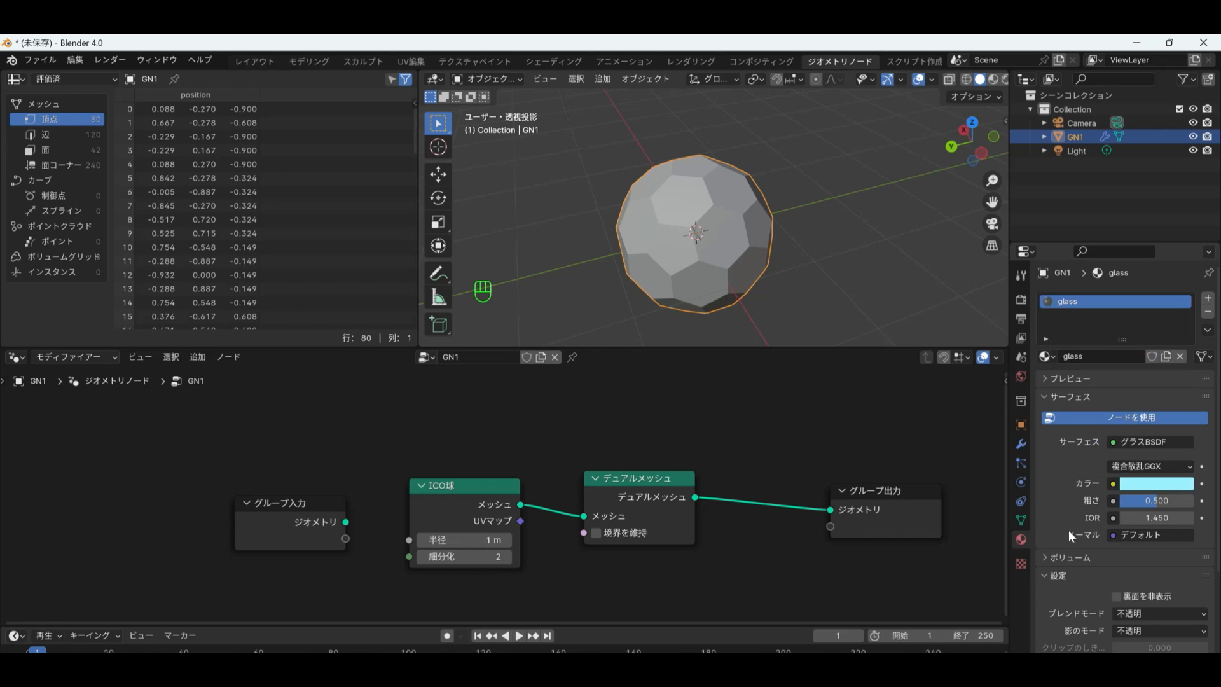
click(1144, 612)
click(1143, 600)
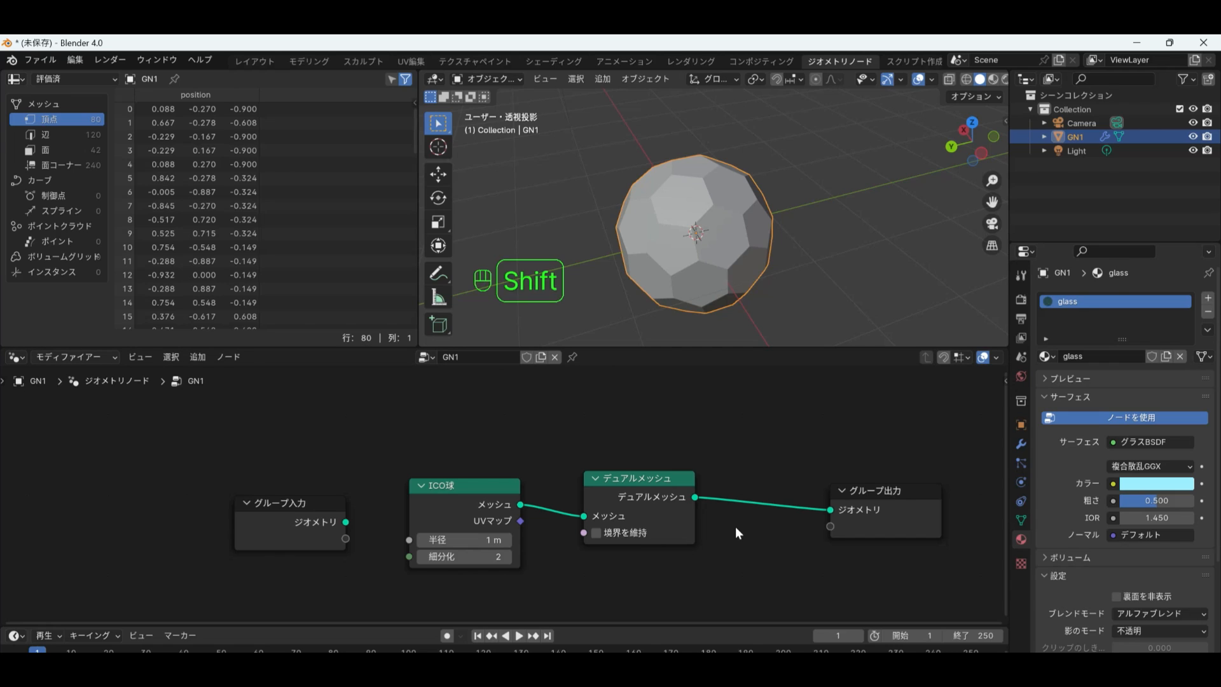
Insert a Set Material (マテリアル設定) node between Dual Mesh and Group Output and assign the glass material to it.
key(shift+a)
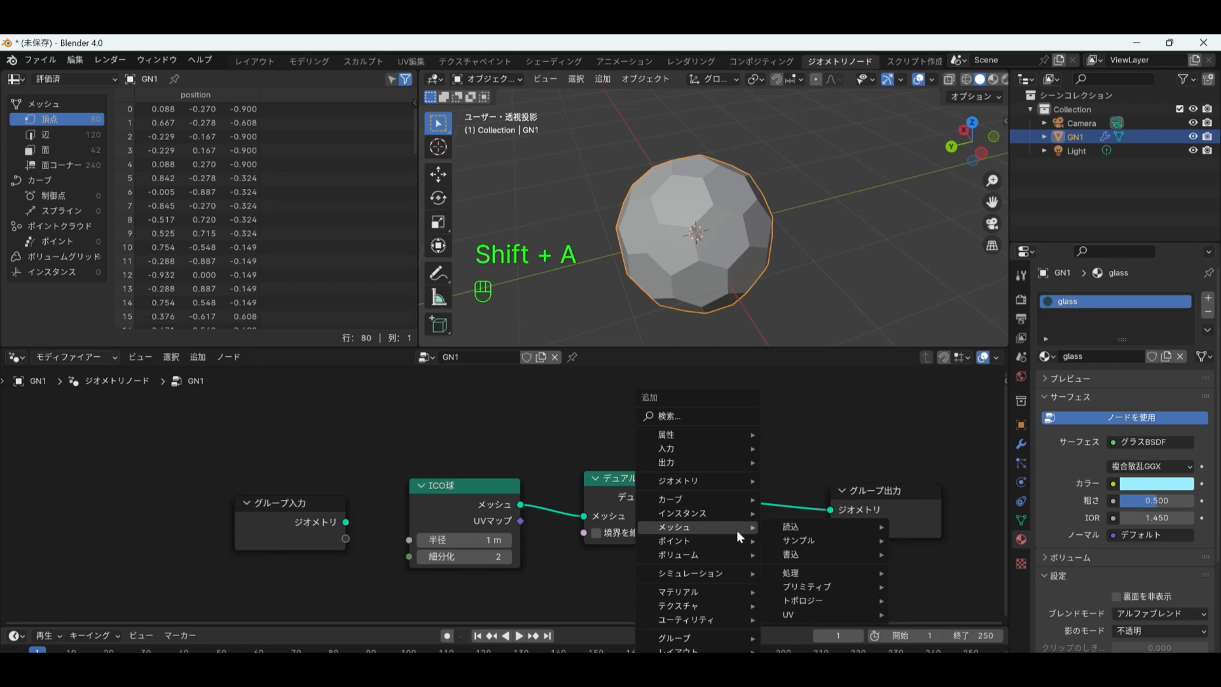
mouse_move(713, 593)
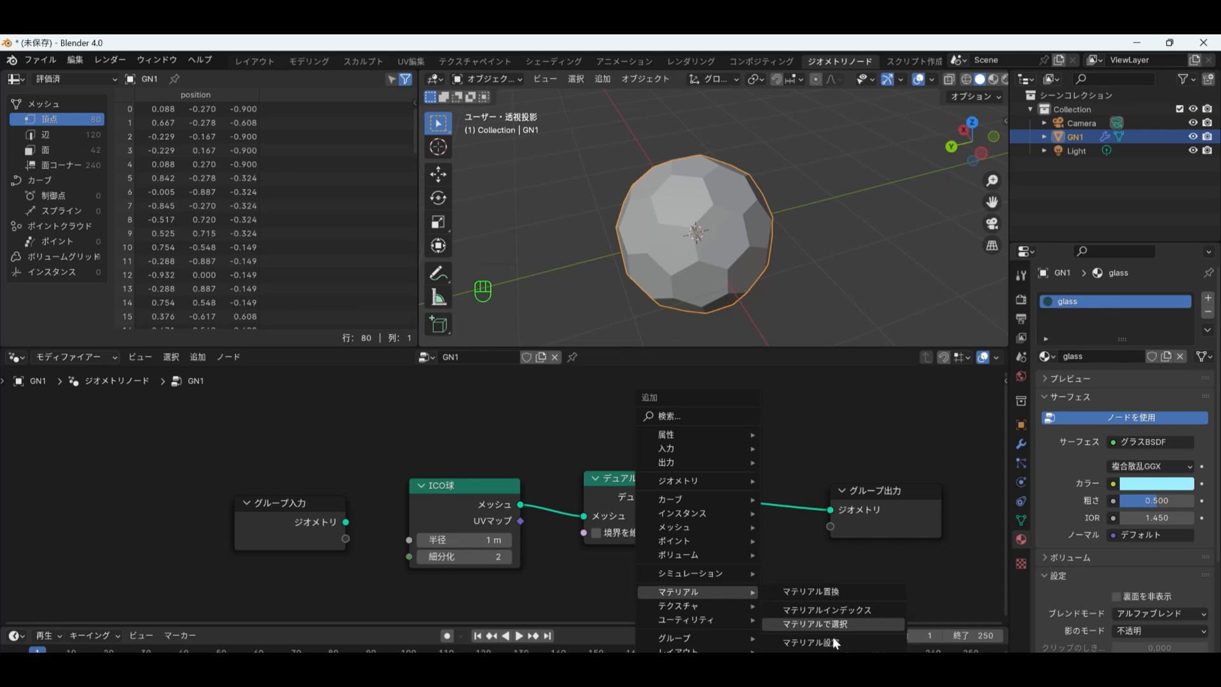
click(810, 643)
click(730, 469)
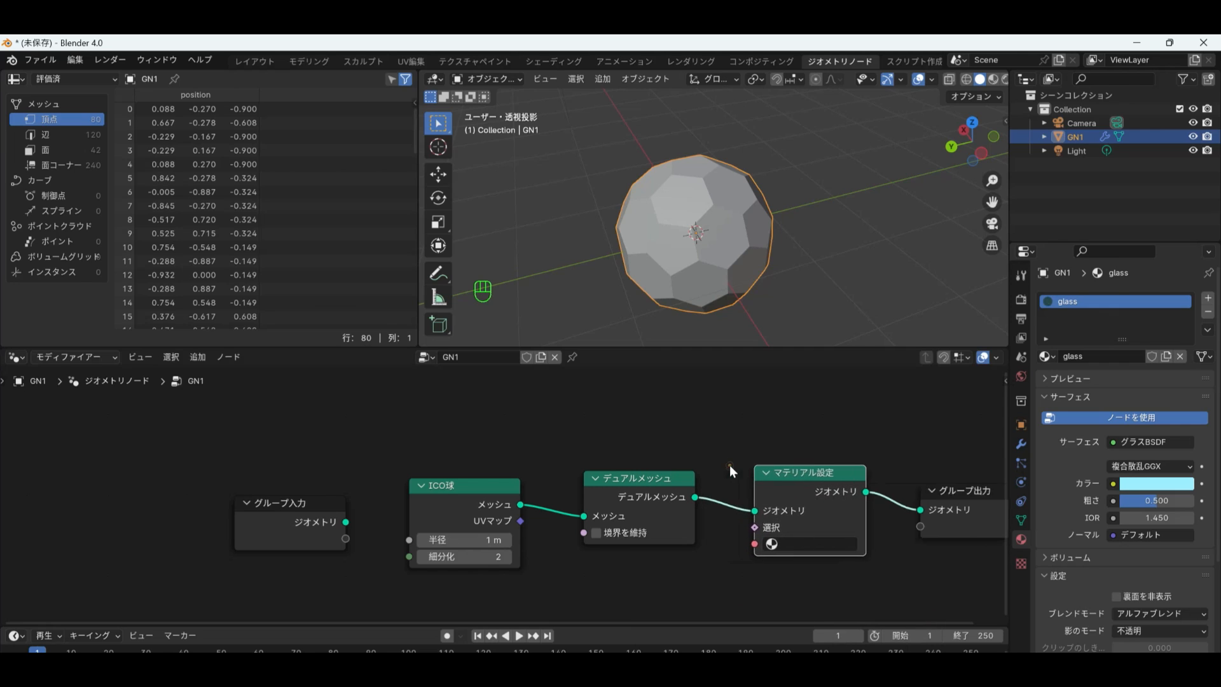
click(807, 548)
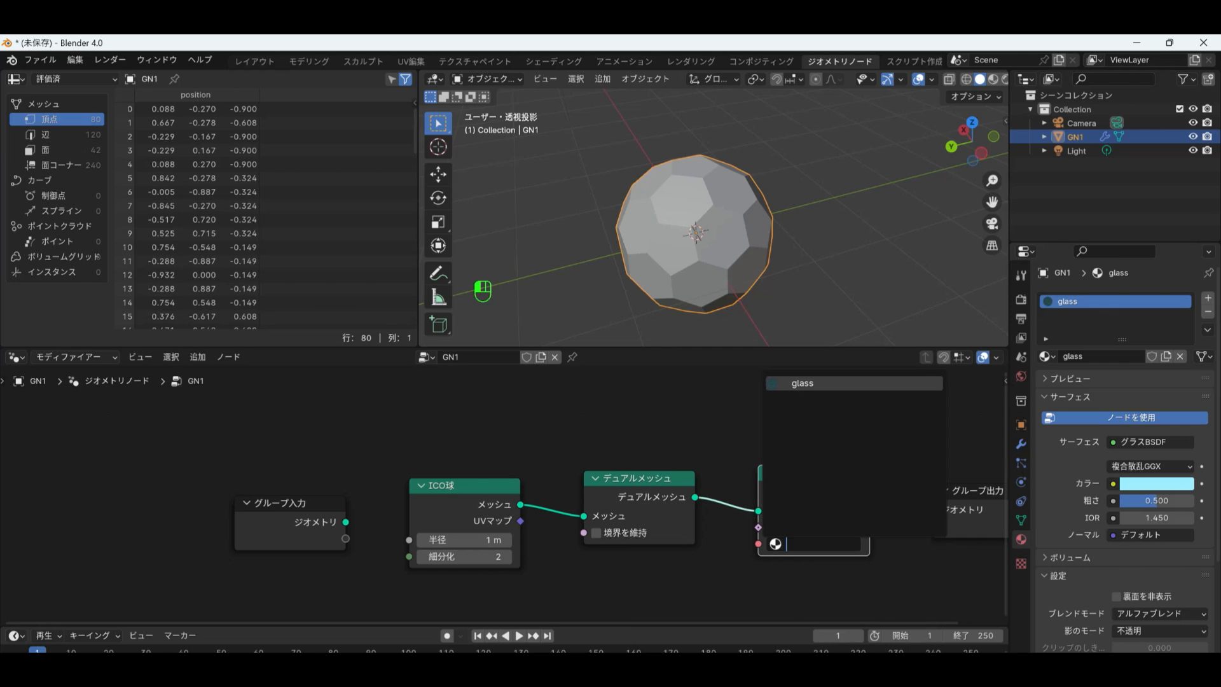
click(813, 384)
Deselect the object and switch the 3D viewport shading to Material Preview.
click(813, 268)
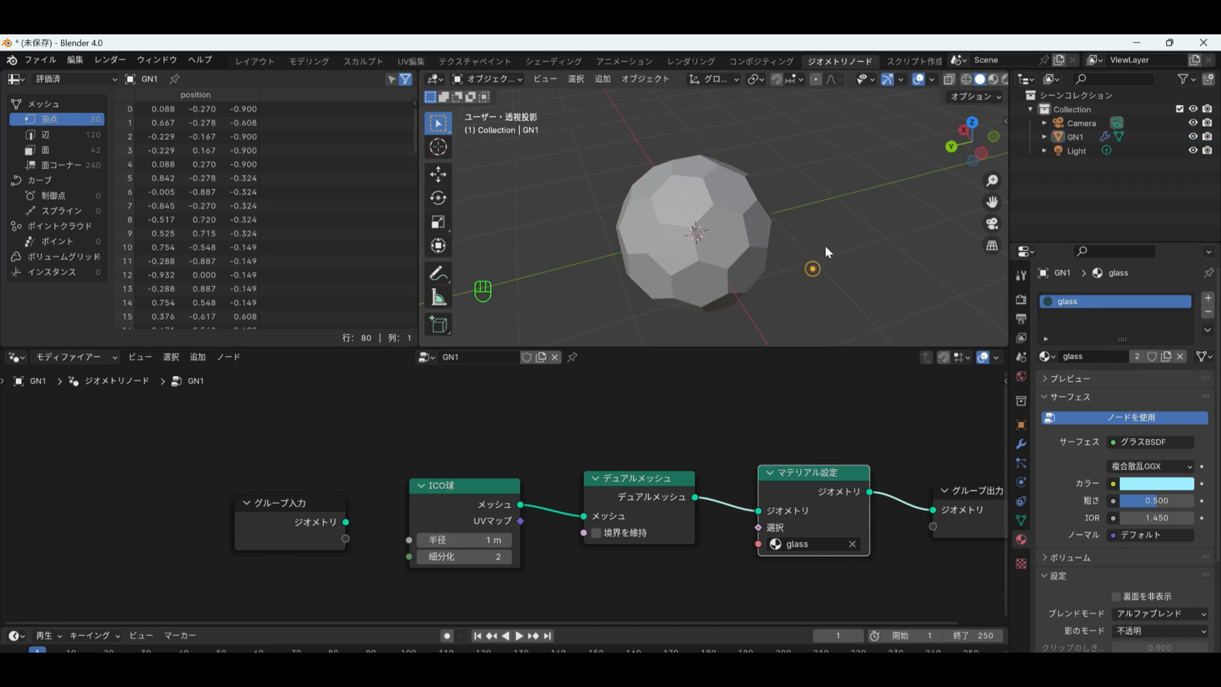
scroll(994, 80, down, 2)
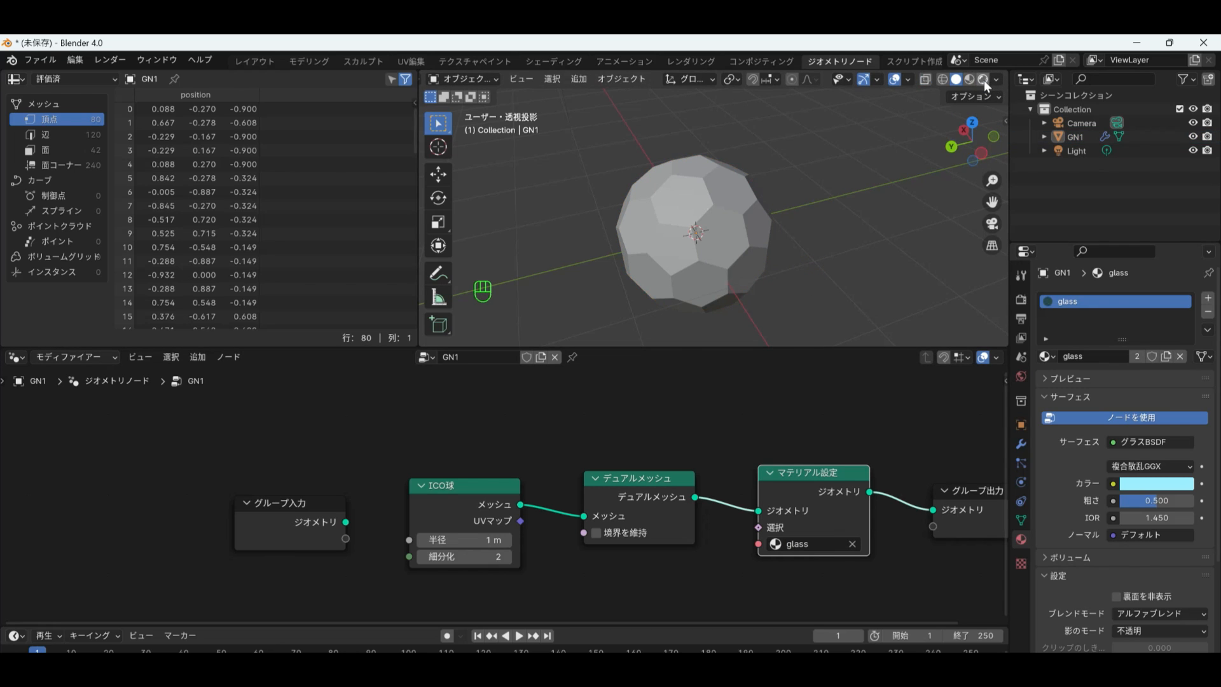
click(983, 79)
click(975, 80)
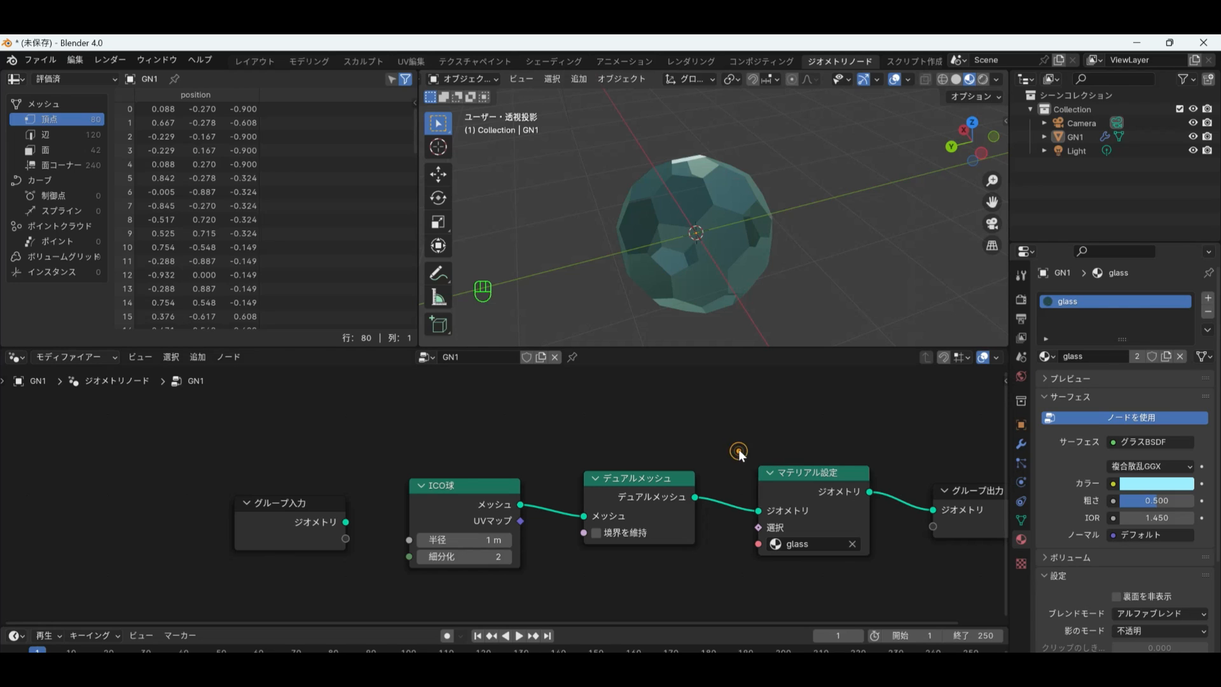
Add a Mesh to Curve (メッシュのカーブ化) node and place it unconnected below the Set Material node.
scroll(739, 449, down, 2)
middle_drag(739, 449, 567, 519)
key(shift+a)
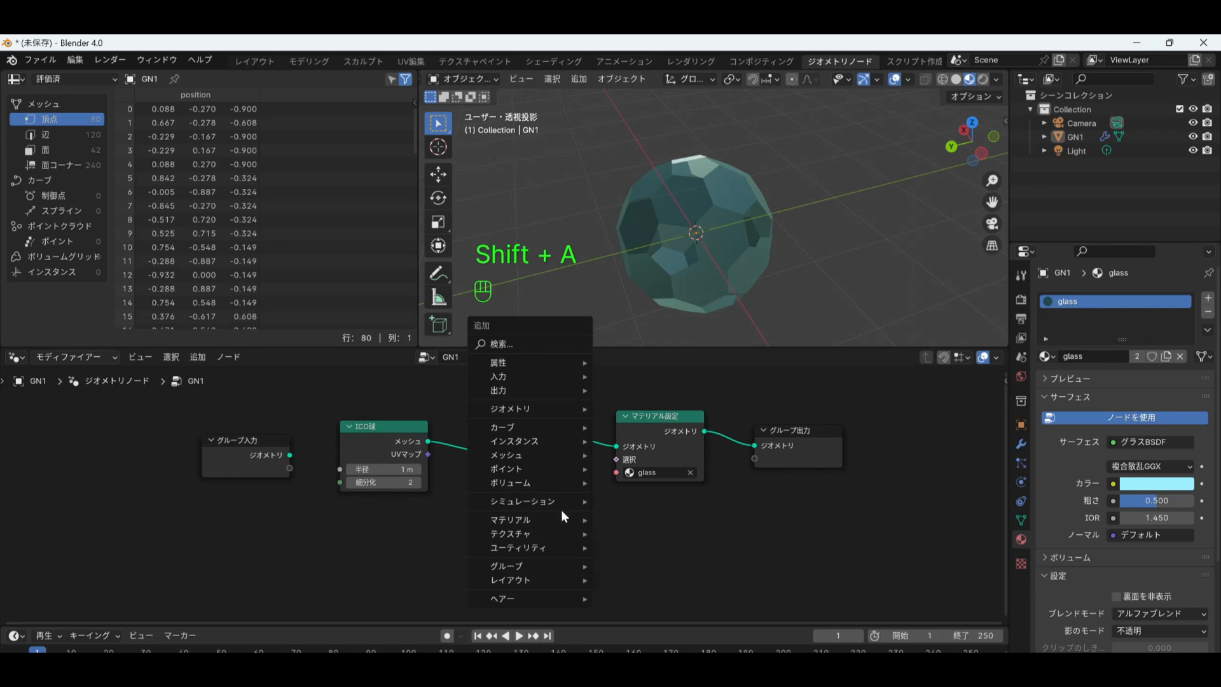
mouse_move(555, 453)
mouse_move(649, 501)
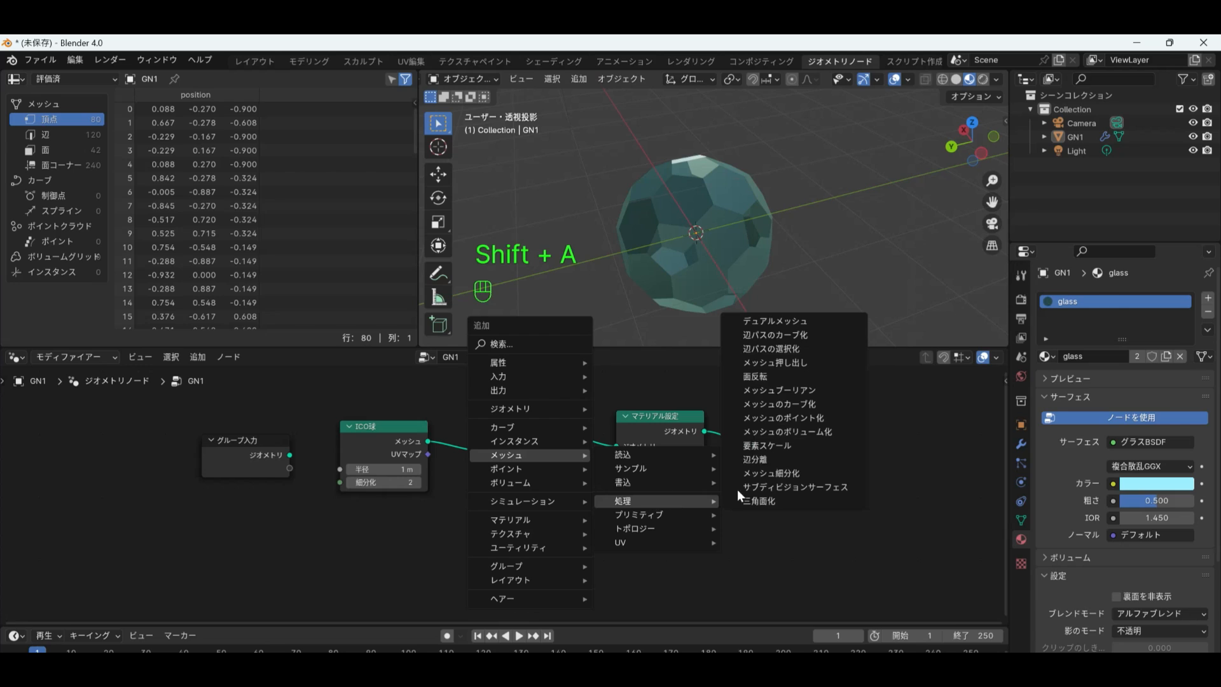
click(791, 402)
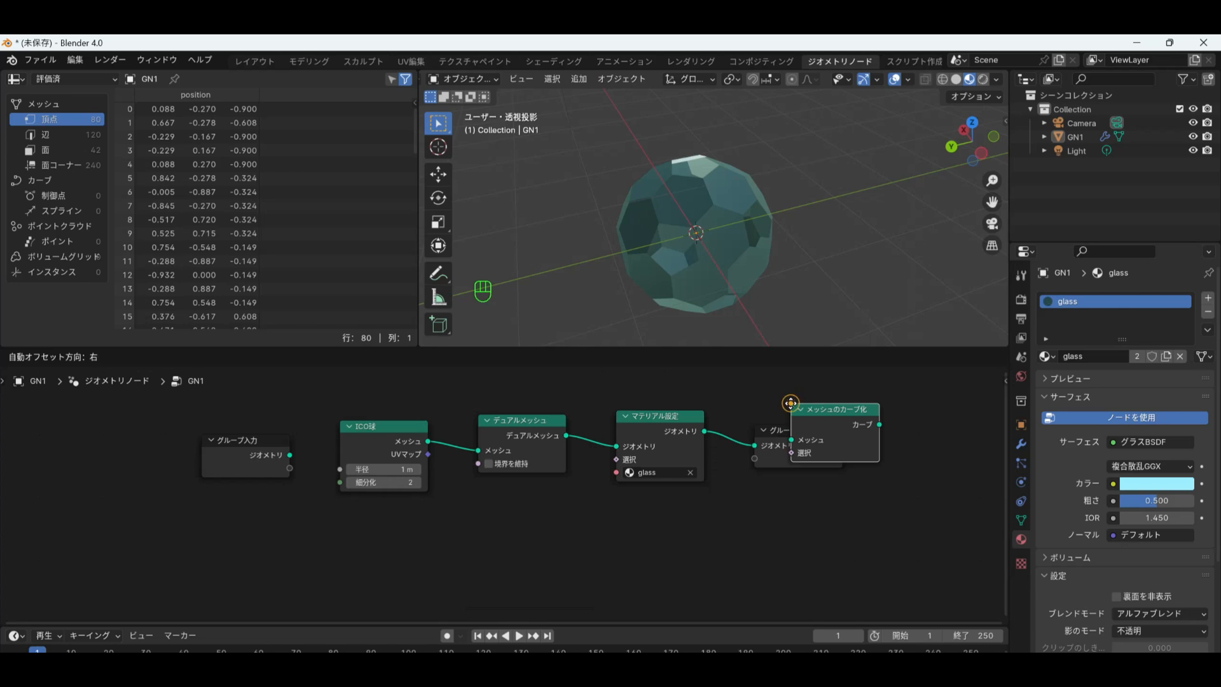
click(620, 506)
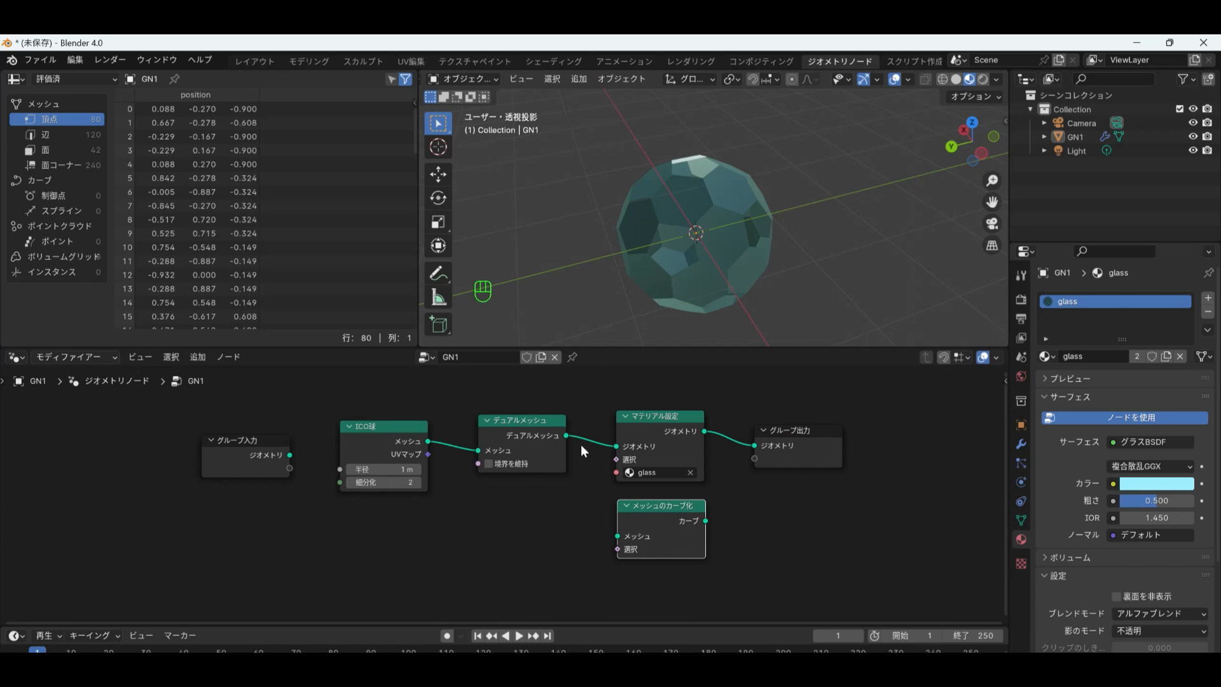
Connect the Dual Mesh output to the Mesh to Curve node and link its curve output to Group Output.
drag(566, 436, 614, 536)
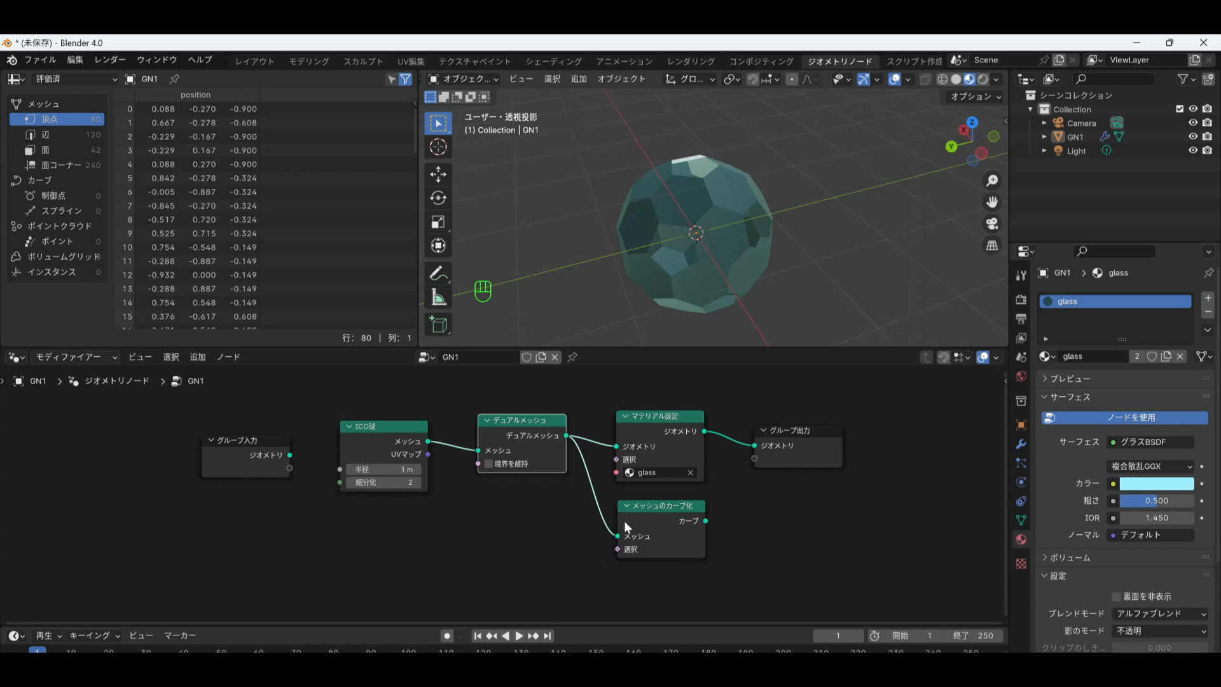
drag(706, 520, 754, 448)
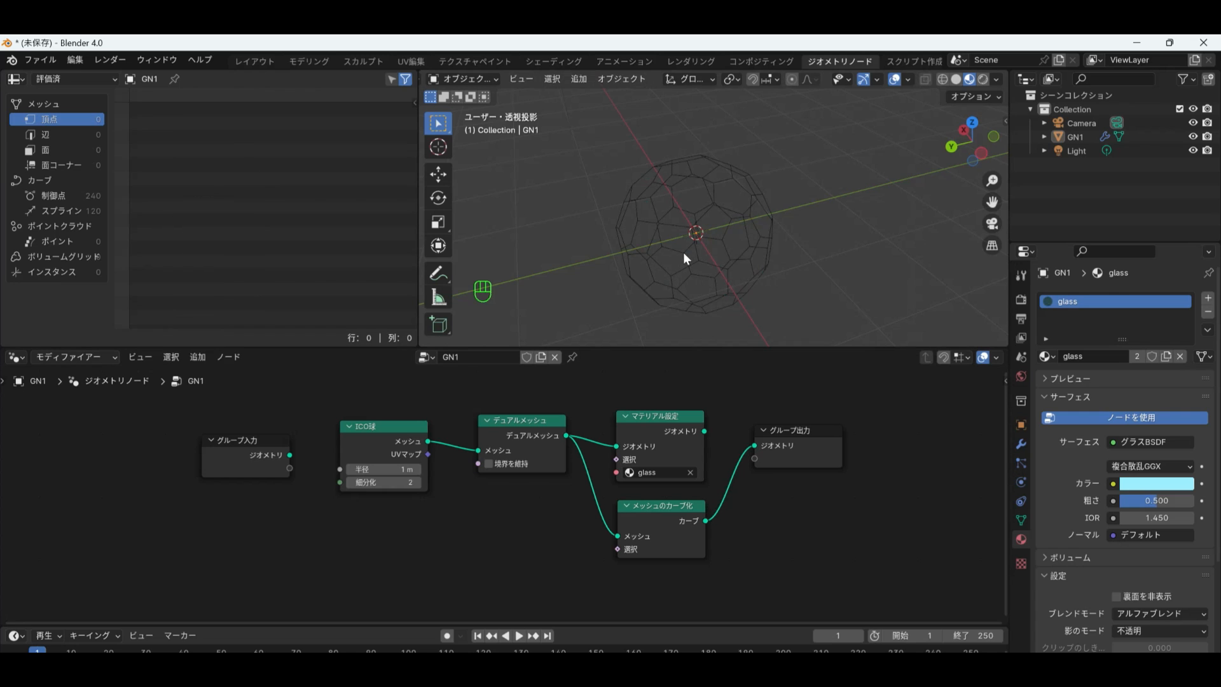
middle_drag(684, 253, 744, 241)
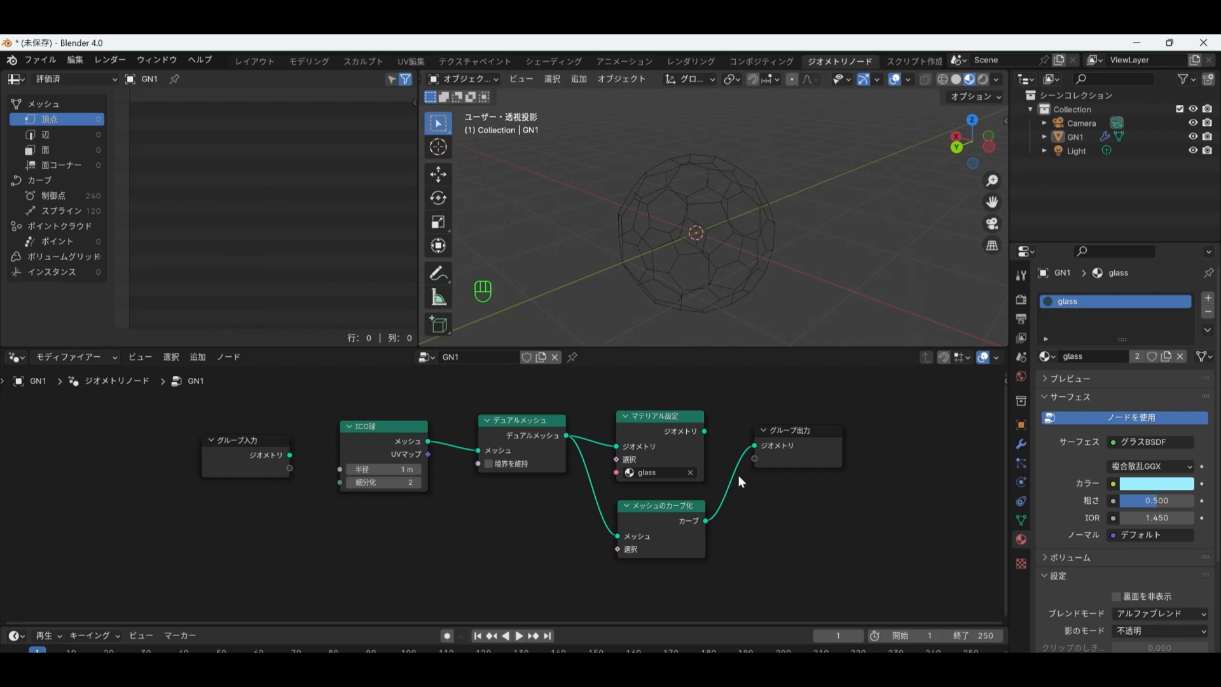
Insert a Curve to Mesh (カーブのメッシュ化) node between Mesh to Curve and Group Output, making room for it.
drag(784, 455, 927, 461)
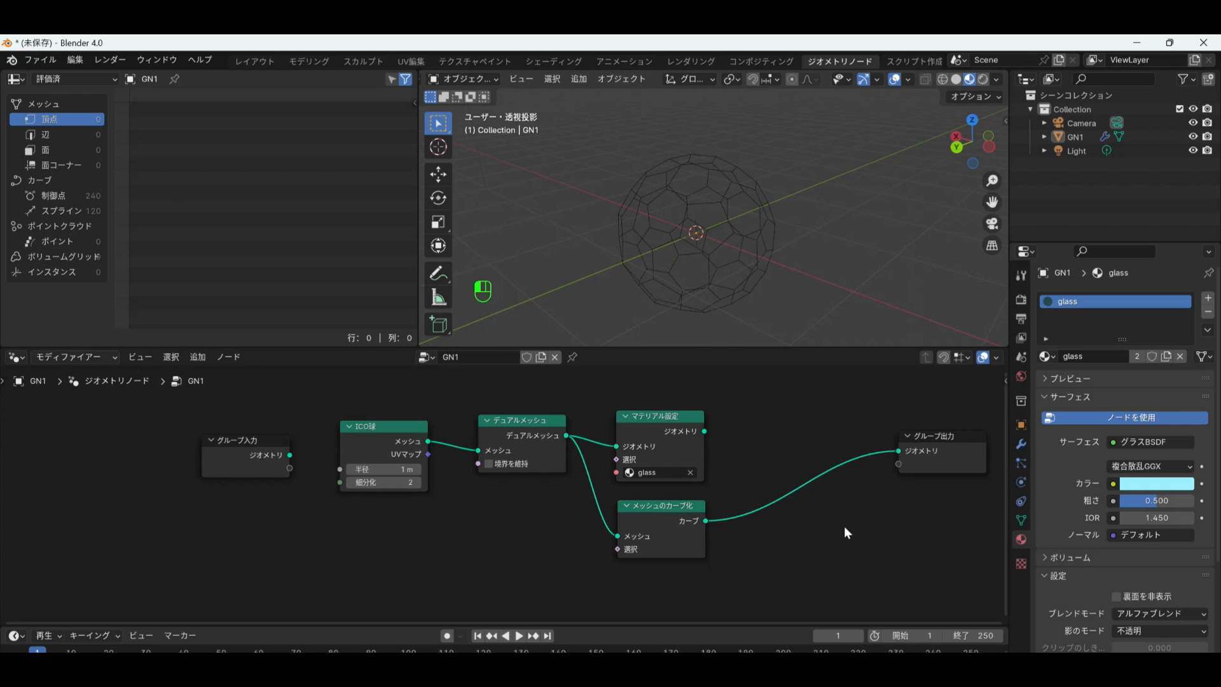
key(shift+a)
mouse_move(819, 496)
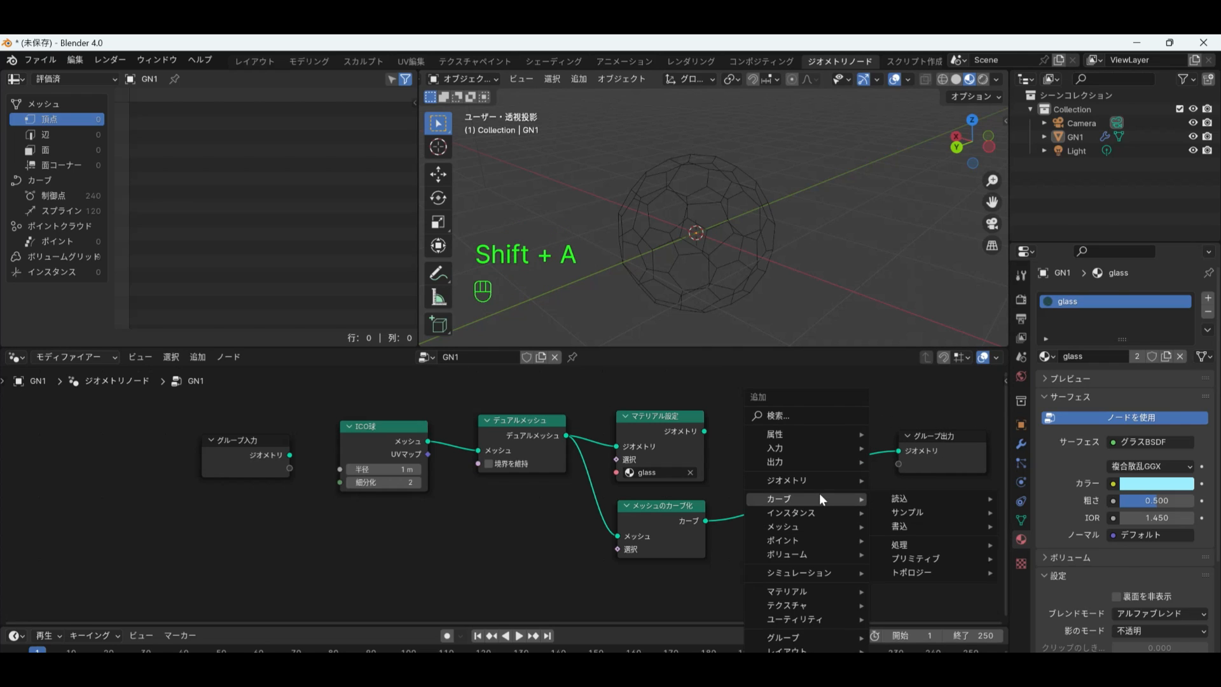
mouse_move(925, 544)
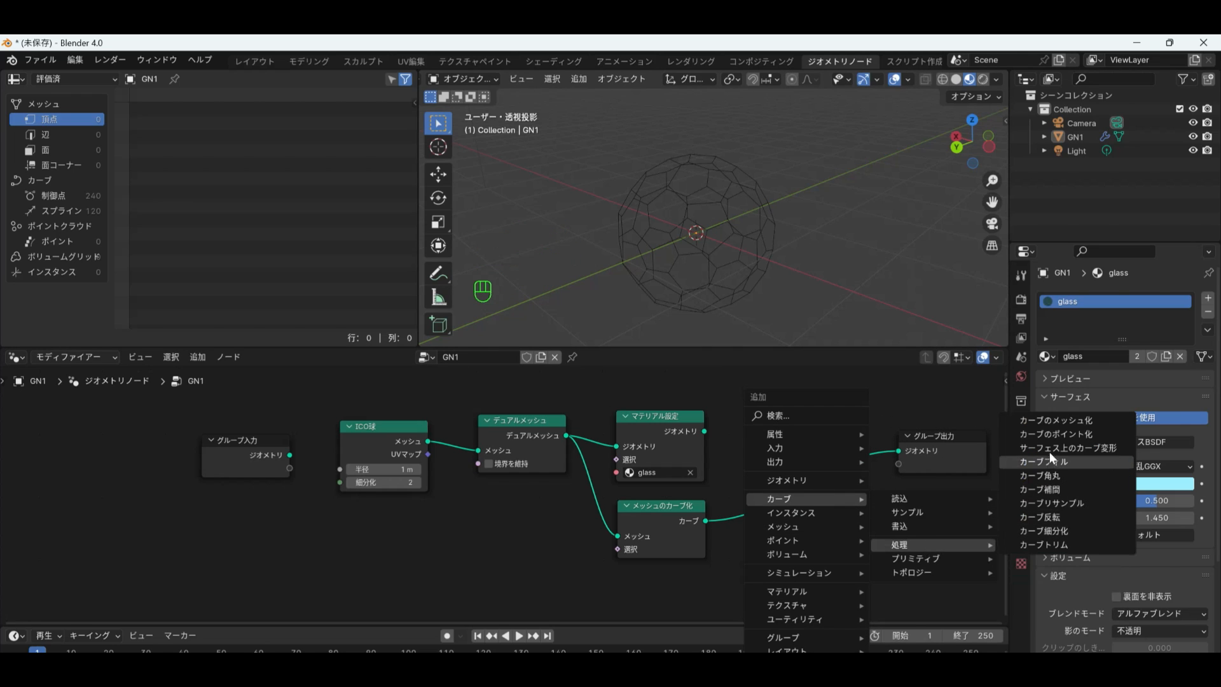
click(1059, 423)
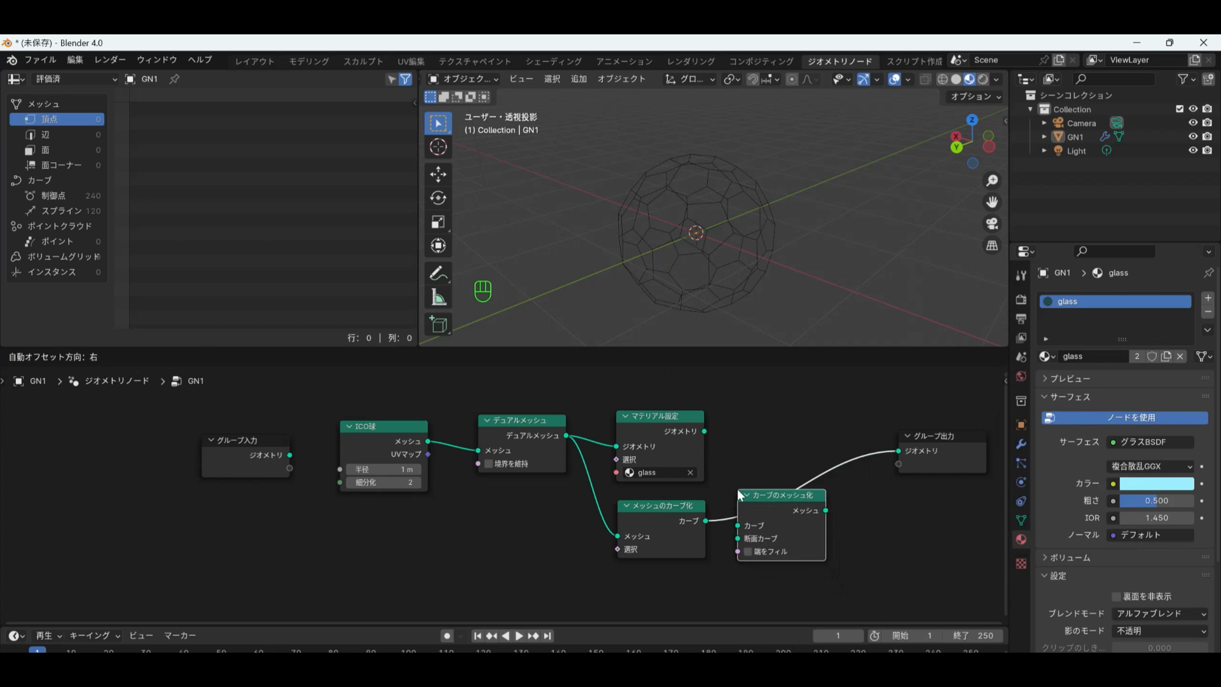
click(738, 491)
middle_drag(740, 509, 570, 465)
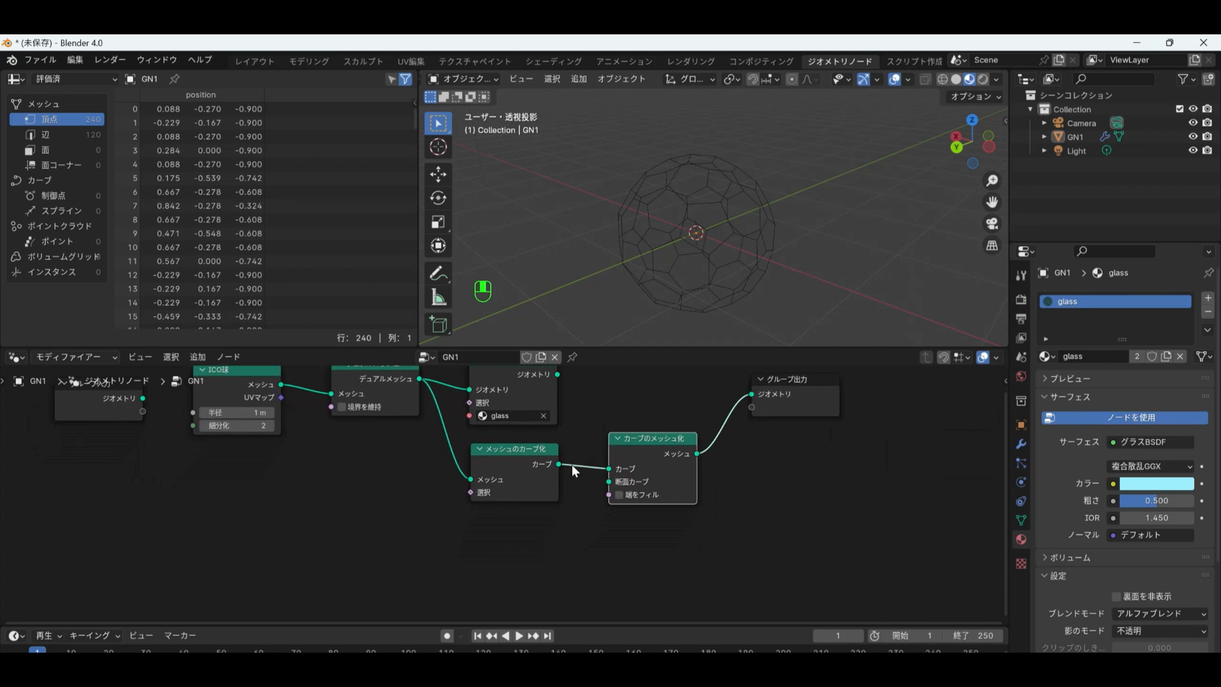
Add a Curve Circle (カーブ円) node and connect it to the profile curve (断面カーブ) input of Curve to Mesh.
click(637, 536)
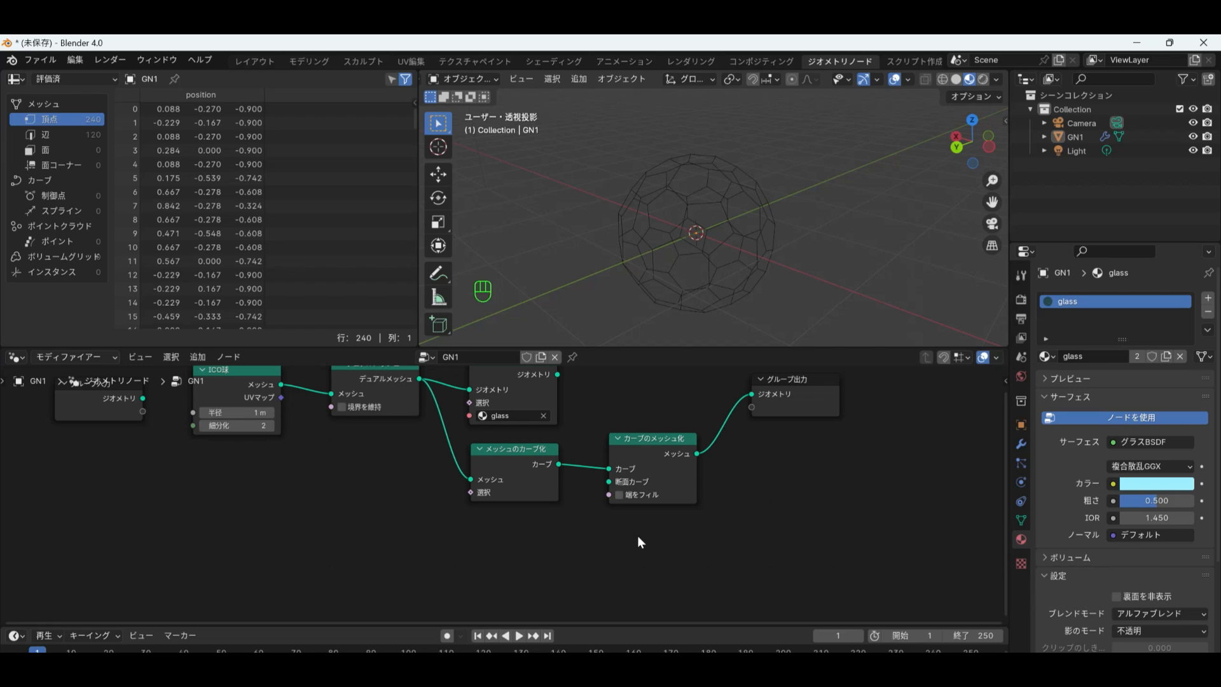
key(shift+a)
mouse_move(628, 497)
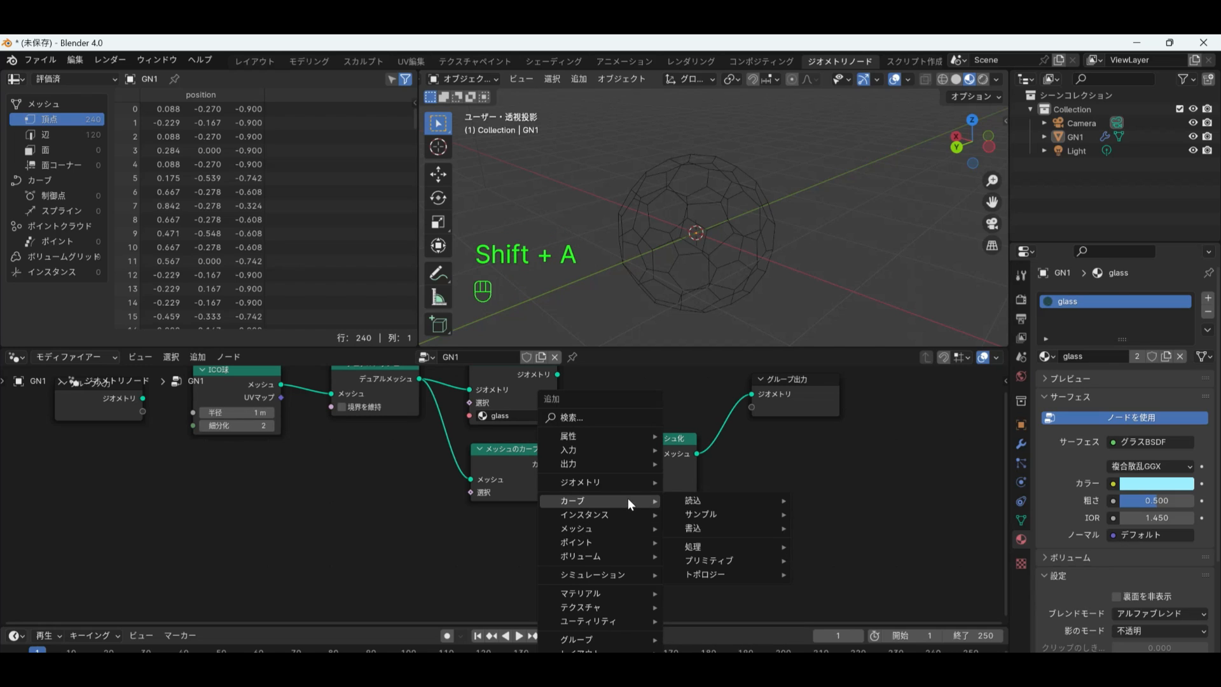
mouse_move(710, 557)
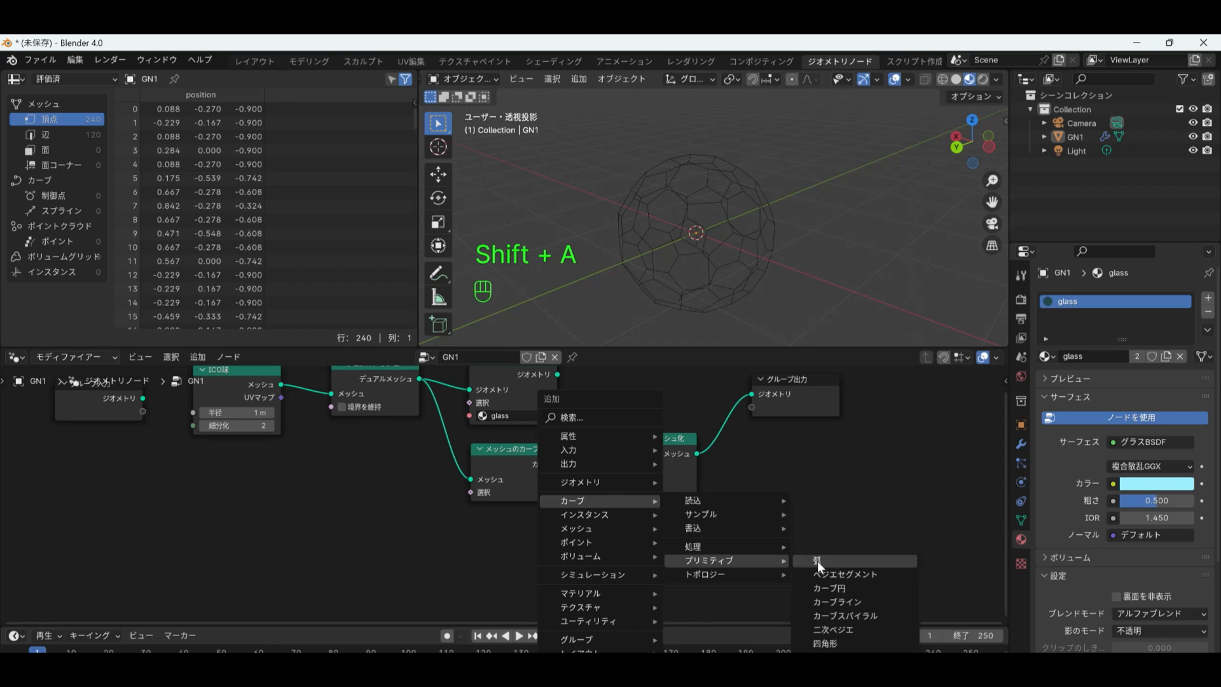
click(845, 585)
click(607, 525)
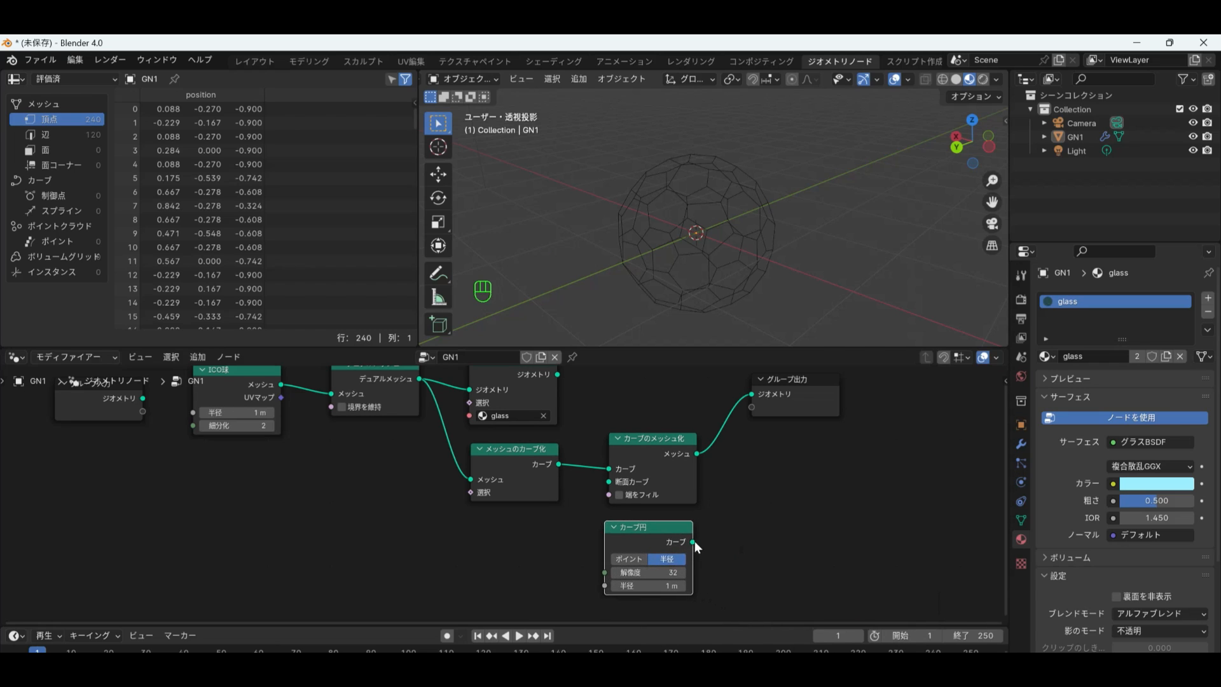
drag(695, 542, 608, 481)
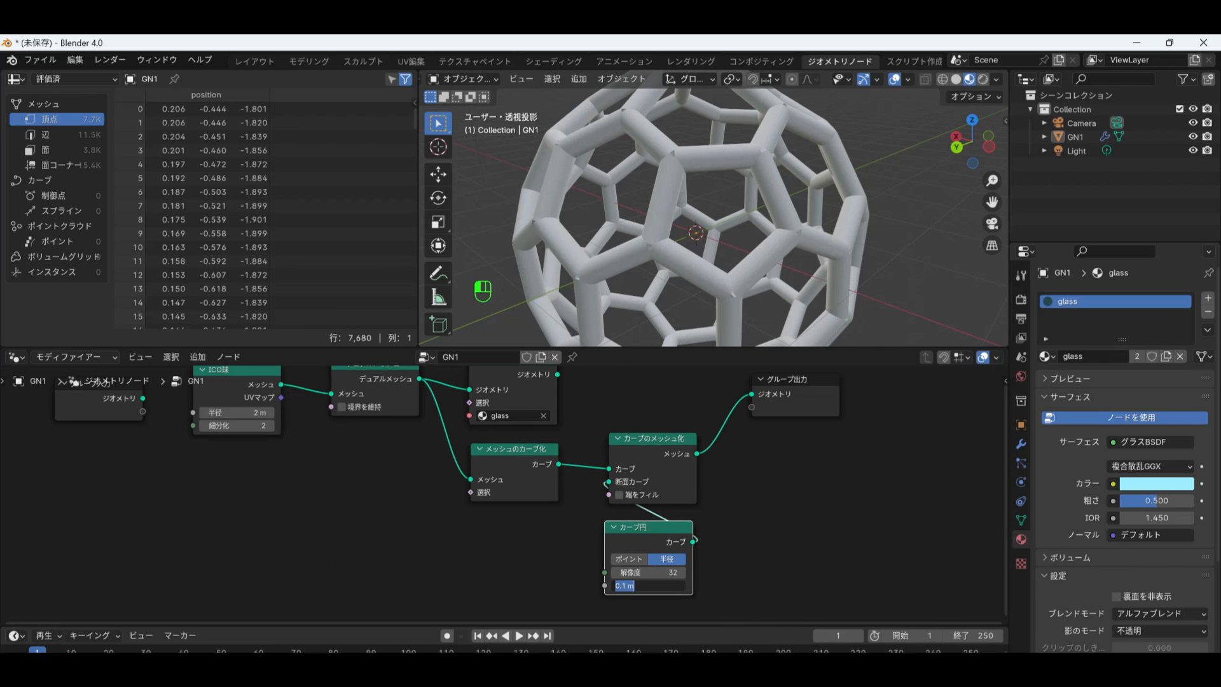
Set the Curve Circle's radius to 0.01 m.
text(0.01)
key(Return)
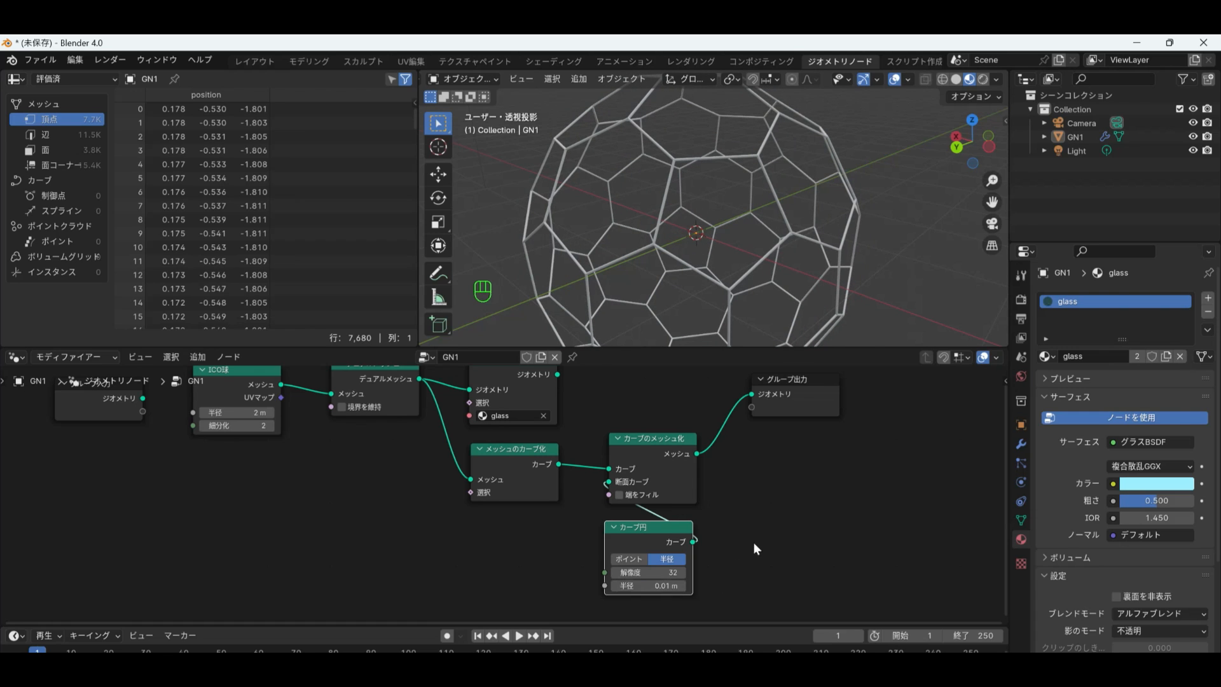
scroll(645, 604, up, 9)
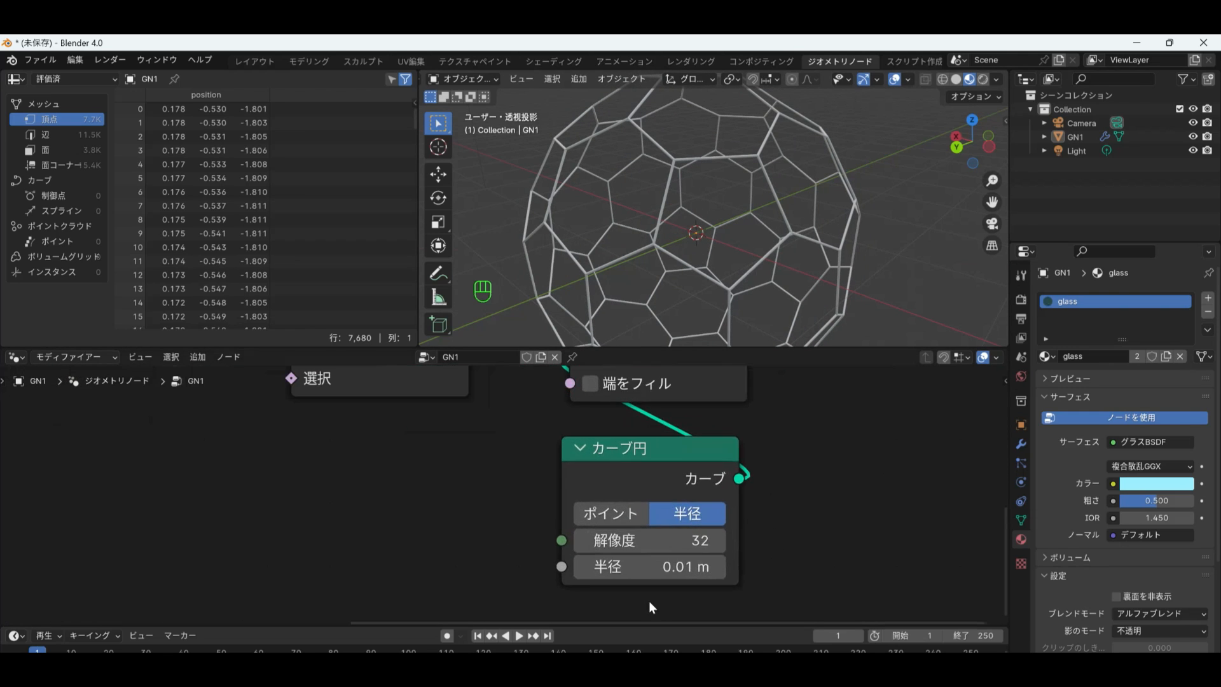
scroll(664, 572, down, 7)
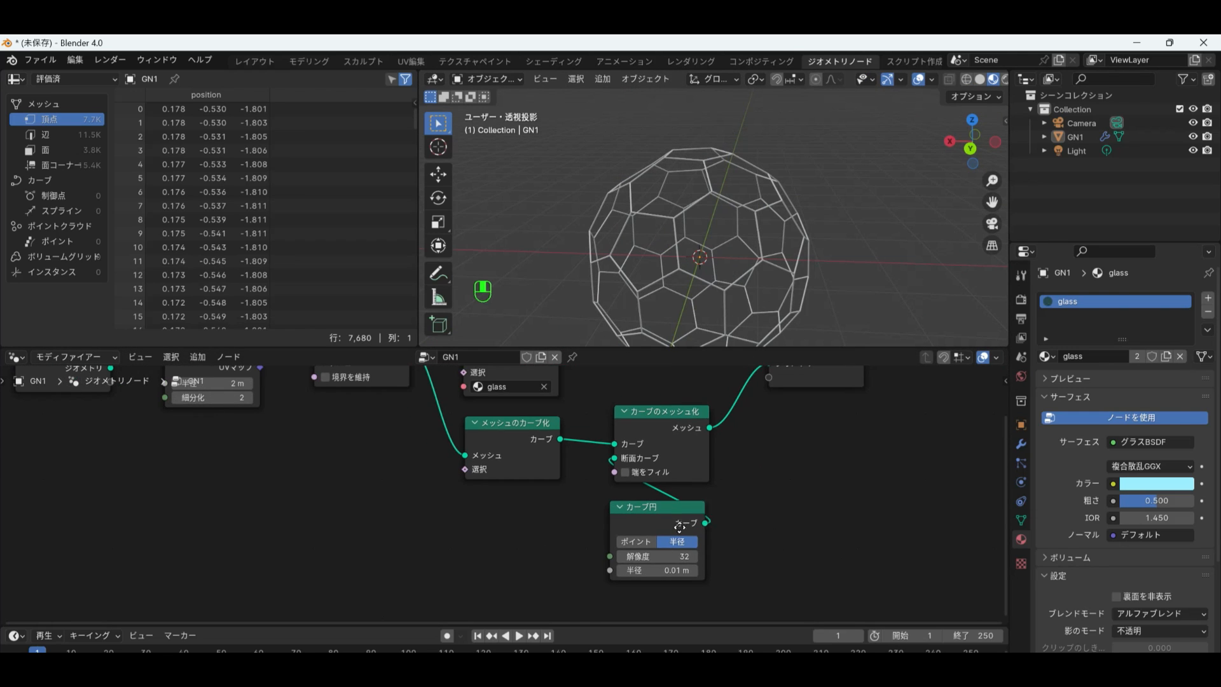
middle_drag(679, 526, 598, 560)
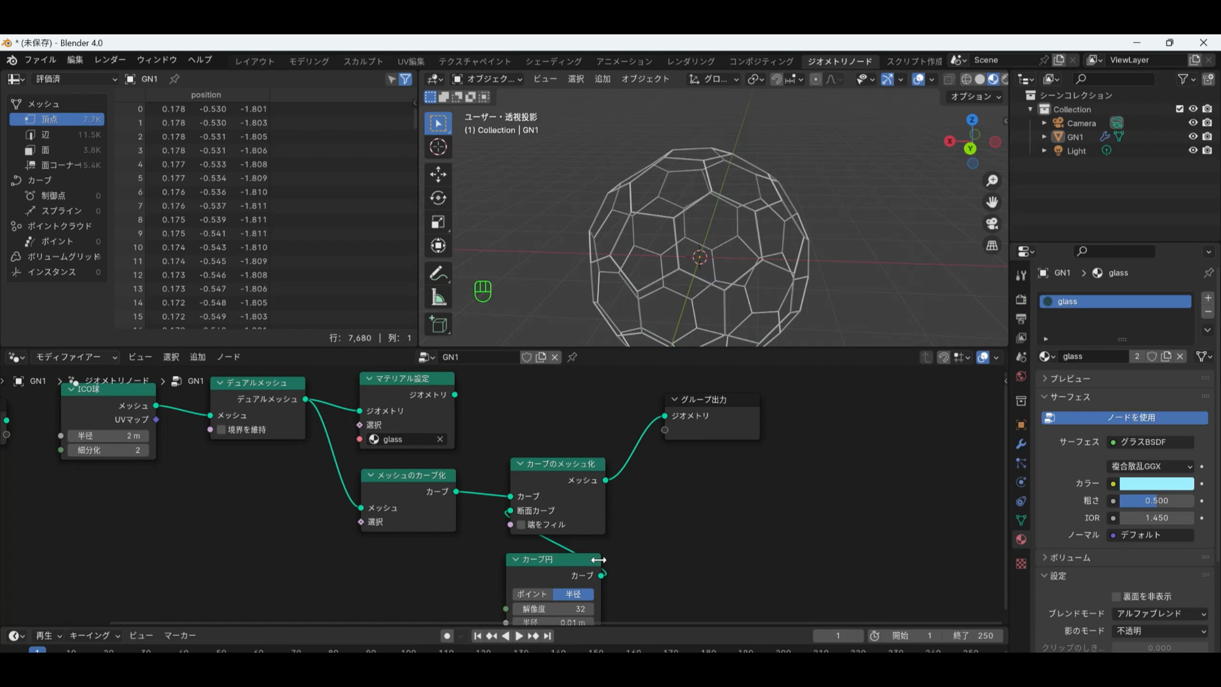
Add a second material slot with a new material named Line and set its surface to Emission (放射).
click(1208, 299)
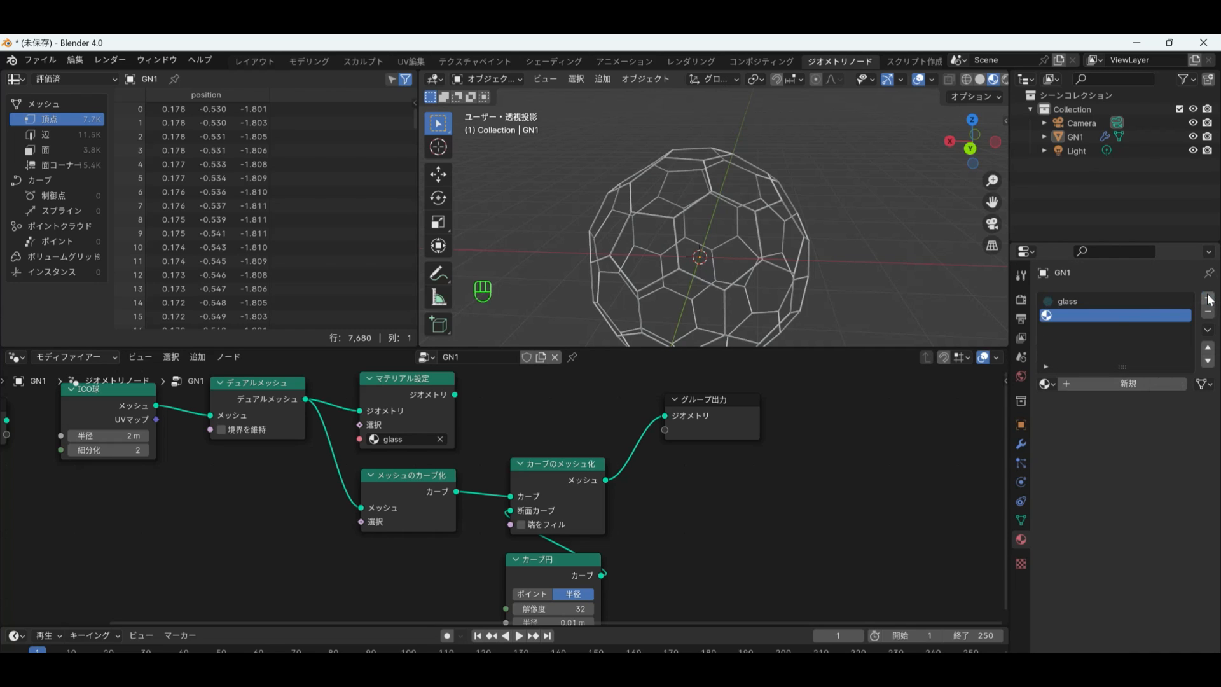
click(1083, 384)
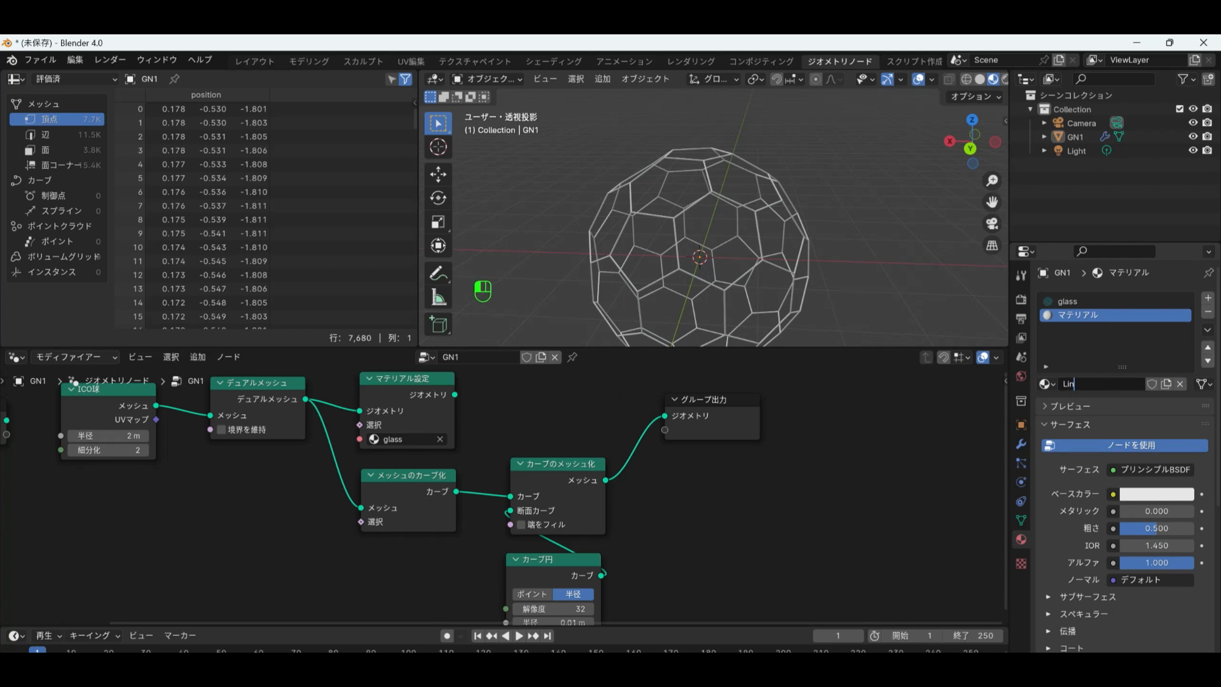
click(1114, 470)
click(992, 194)
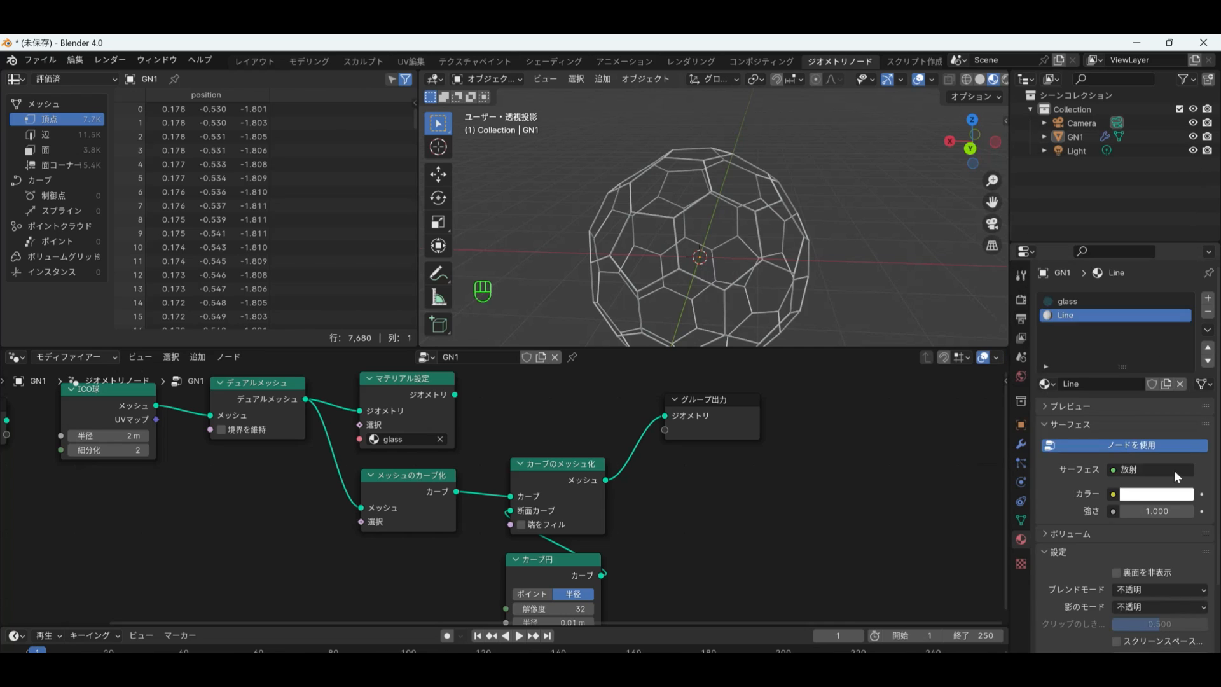
Give the Line material a bright green emission color (hue 0.403, saturation 0.914) and set its strength to 3.
click(1174, 470)
click(1097, 318)
click(1090, 295)
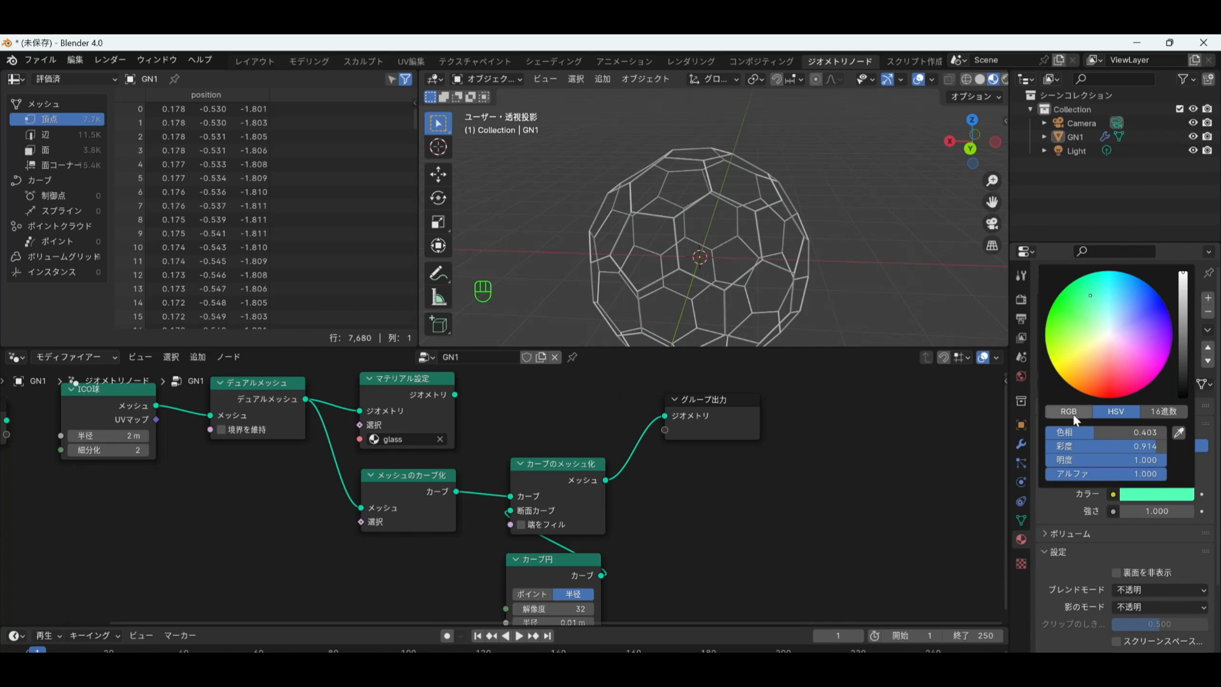
click(1134, 510)
text(3)
key(Return)
click(1021, 320)
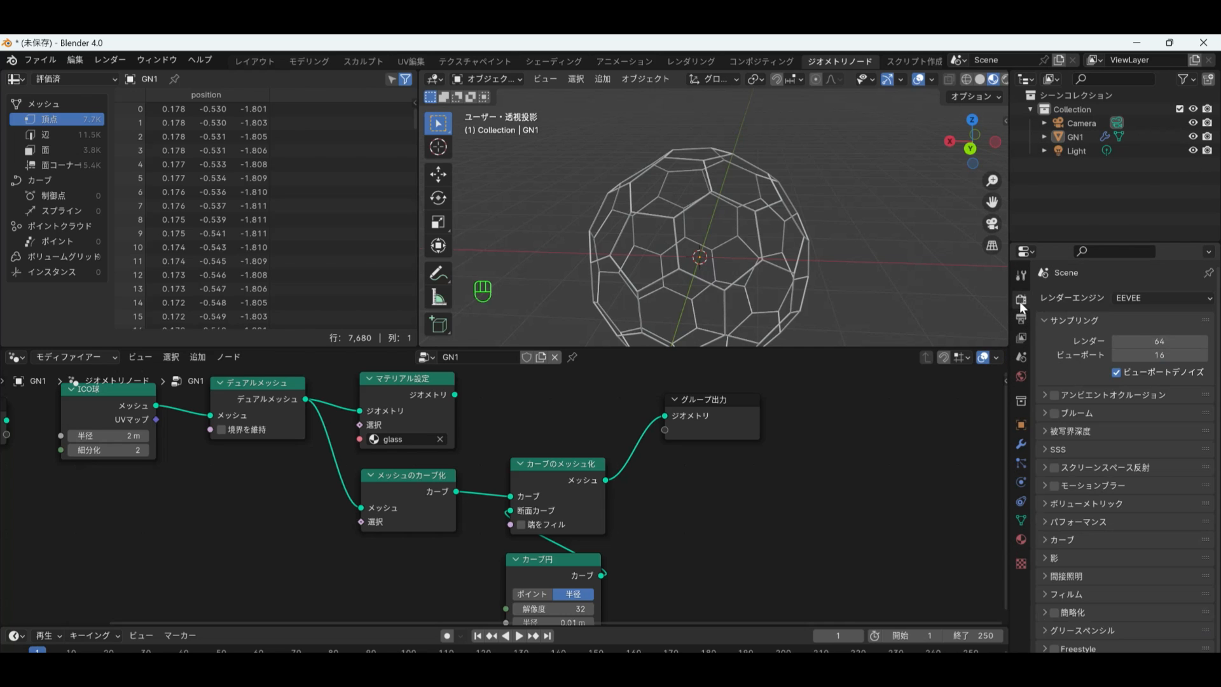
click(1021, 539)
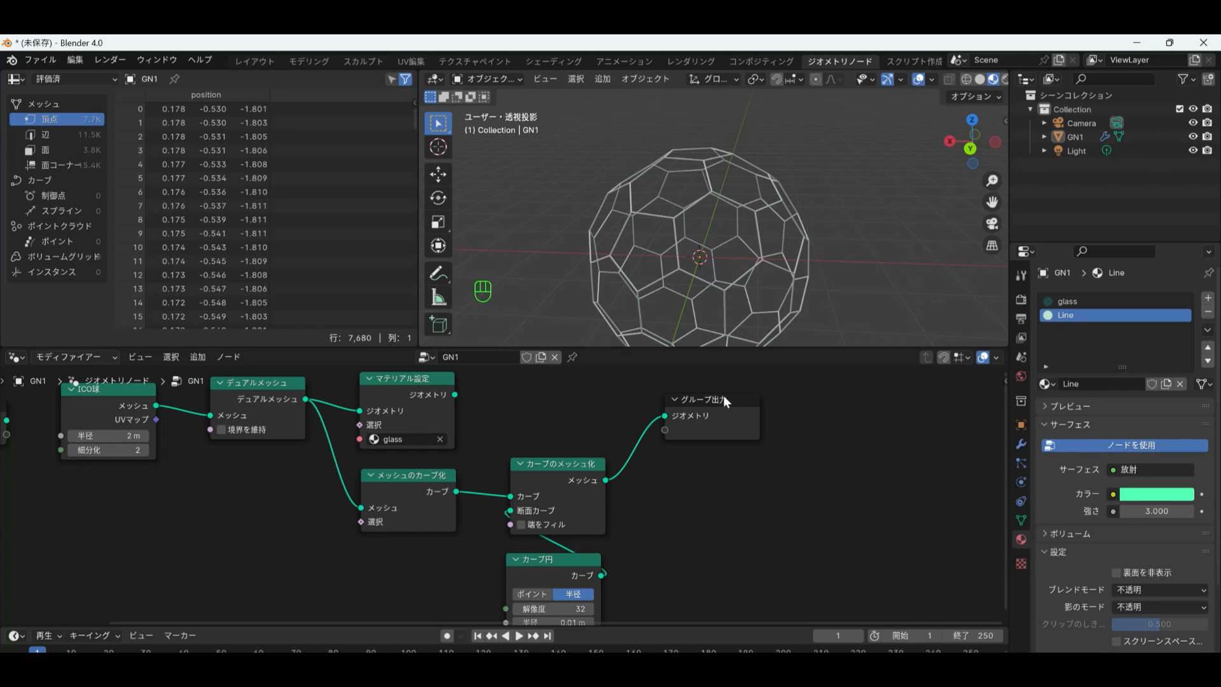
Insert a duplicate of the Set Material node between Curve to Mesh and Group Output and assign the Line material to it.
drag(728, 399, 866, 401)
click(424, 399)
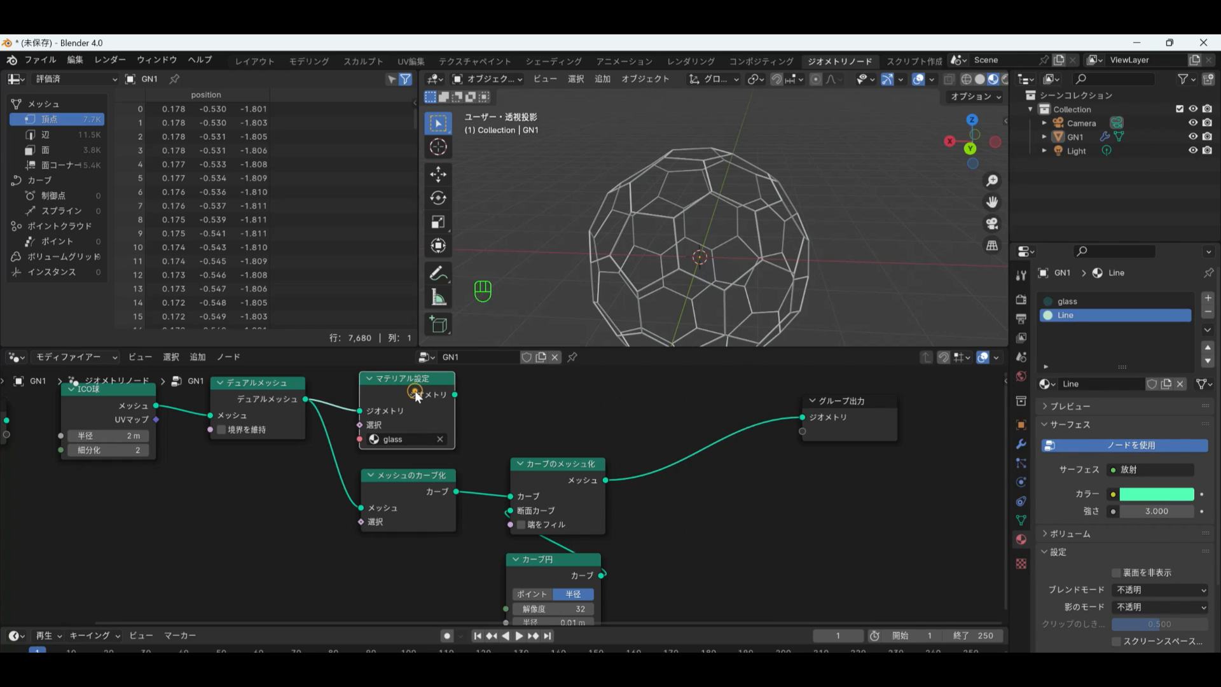
key(shift+d)
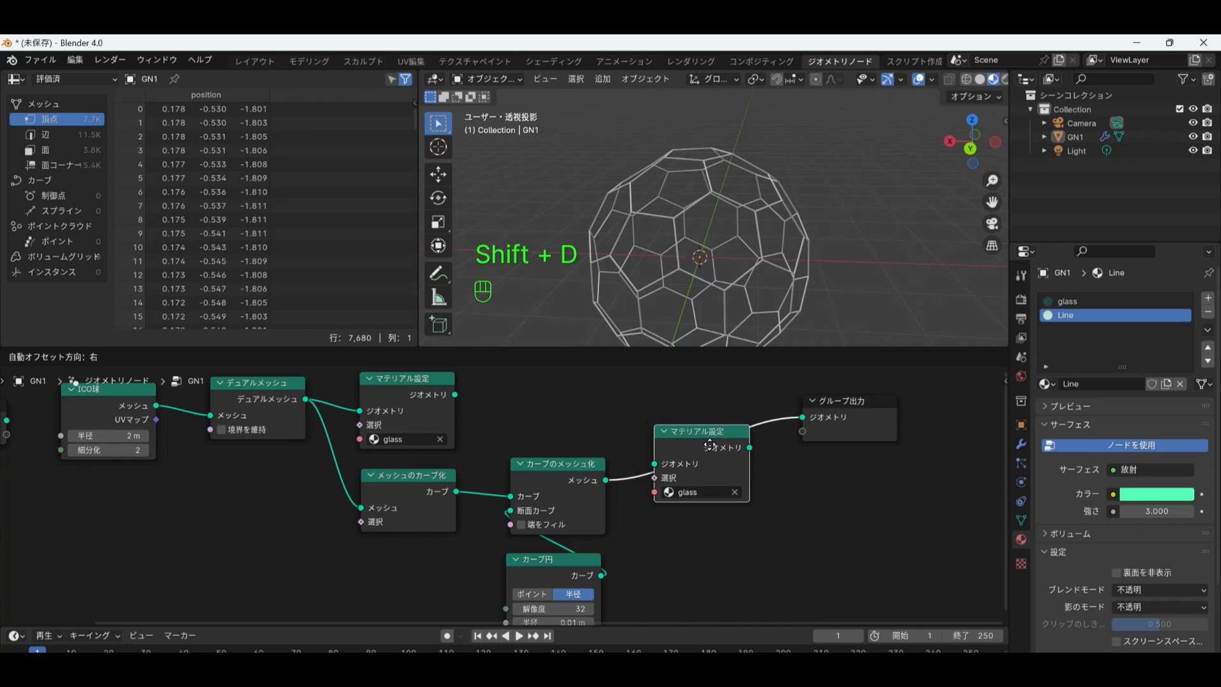
click(712, 450)
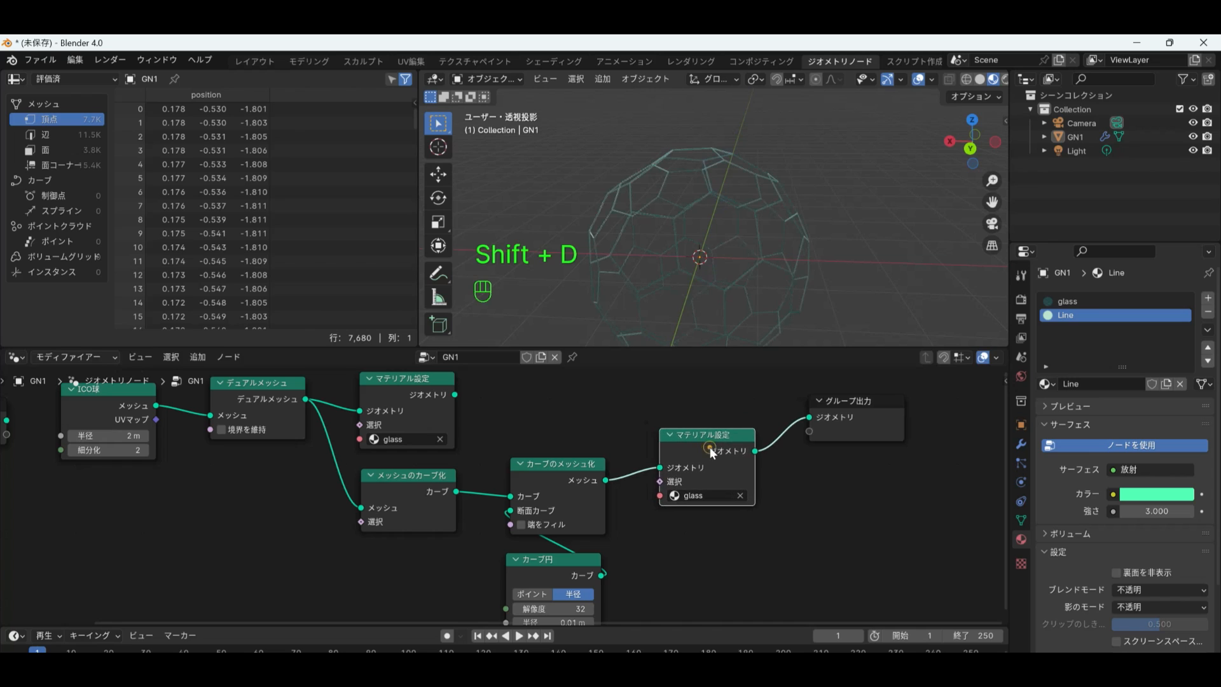
click(724, 493)
click(702, 528)
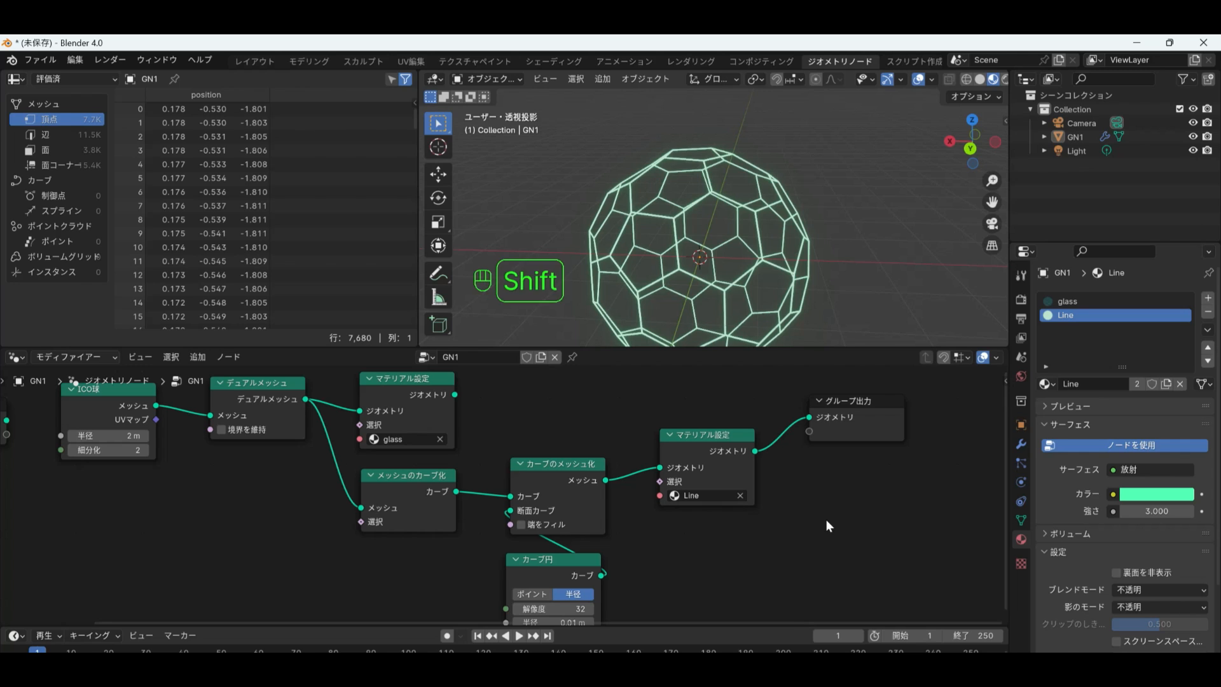
Insert a Join Geometry (ジオメトリ統合) node before Group Output and connect the glass Set Material output to it.
key(shift+a)
mouse_move(820, 481)
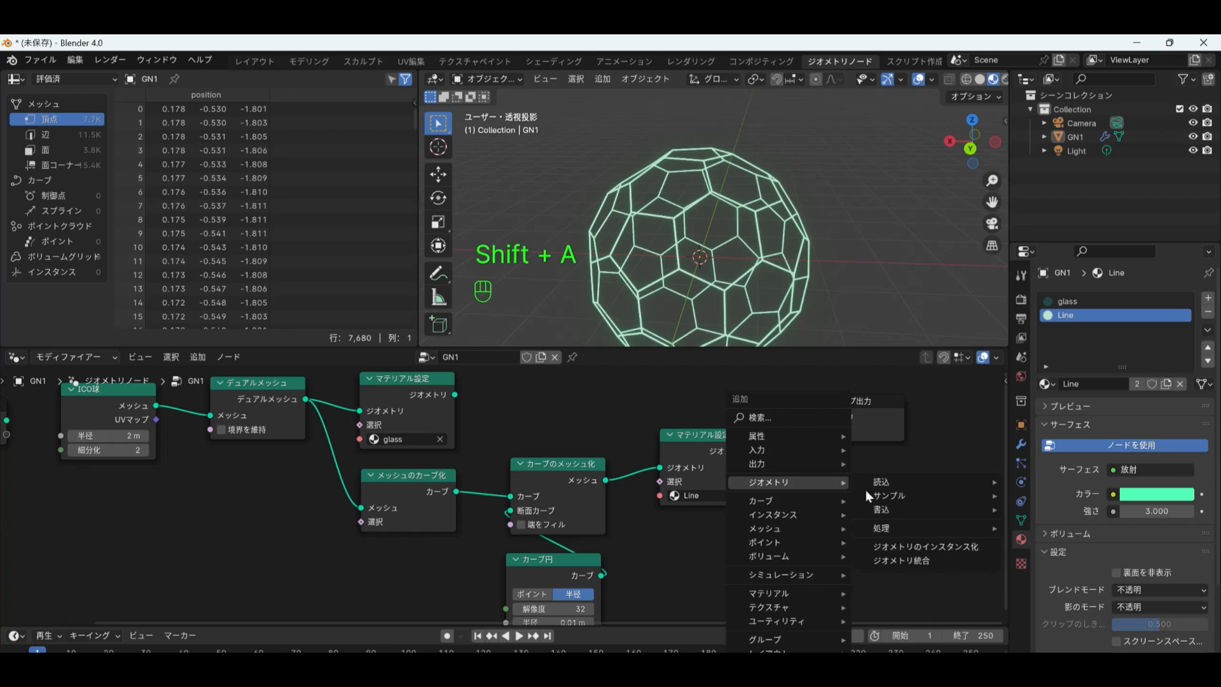
click(898, 547)
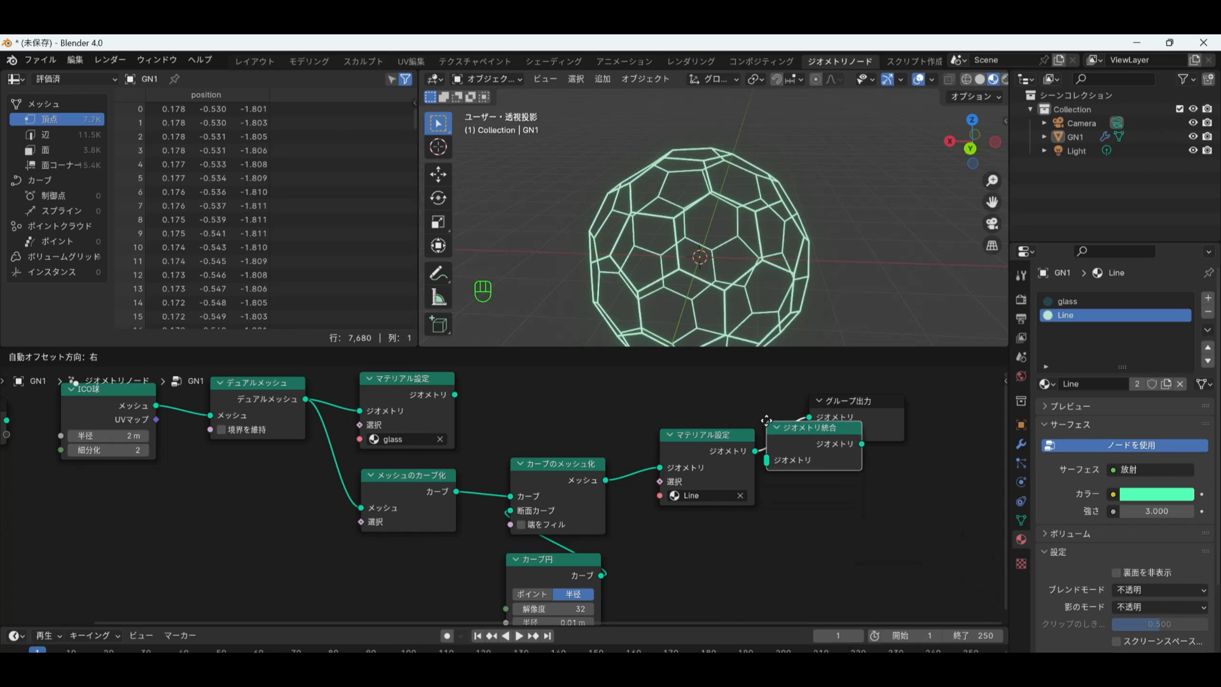
click(767, 418)
drag(826, 429, 817, 401)
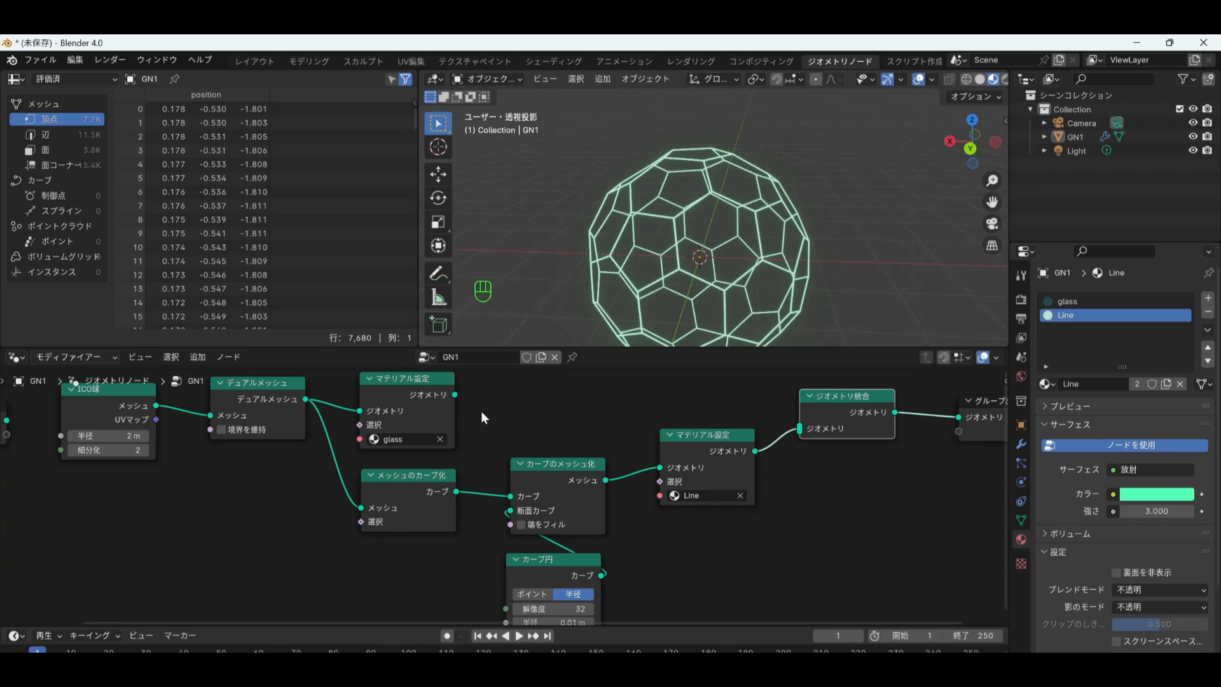
drag(456, 394, 802, 427)
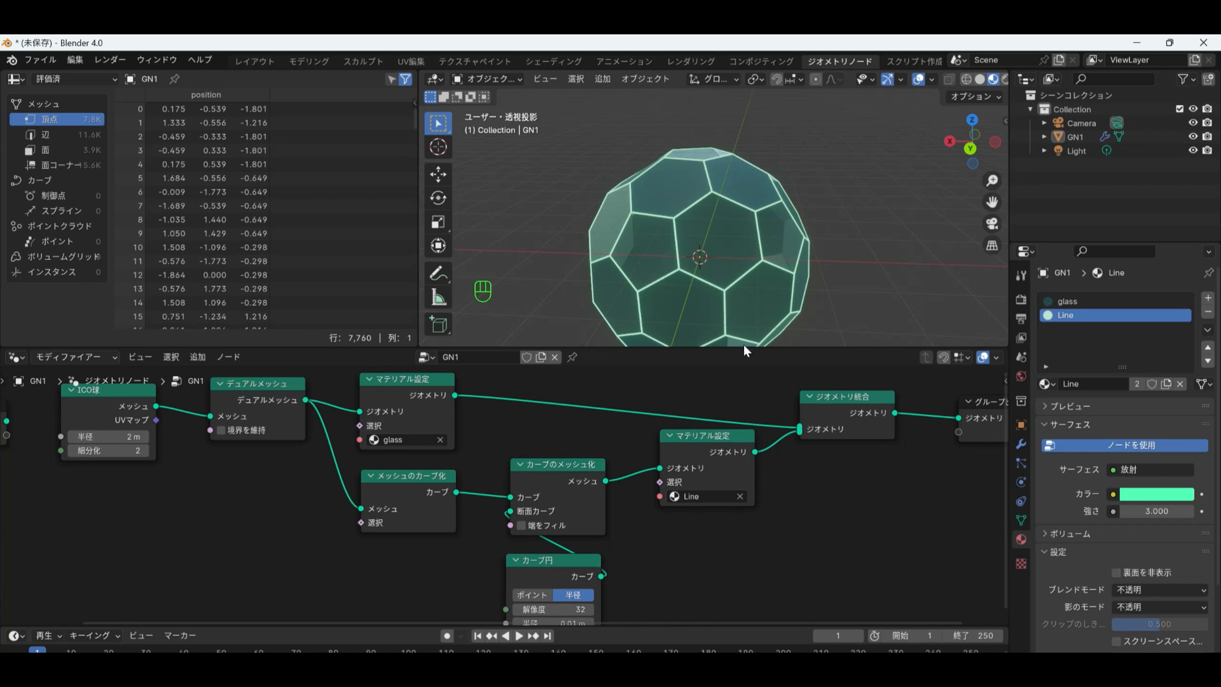
Switch the viewport shading to Rendered, move the ball about 9.3 m along the global Y axis and deselect it.
mouse_move(746, 285)
middle_down()
mouse_move(941, 234)
mouse_move(645, 166)
mouse_move(748, 297)
middle_up()
click(1004, 79)
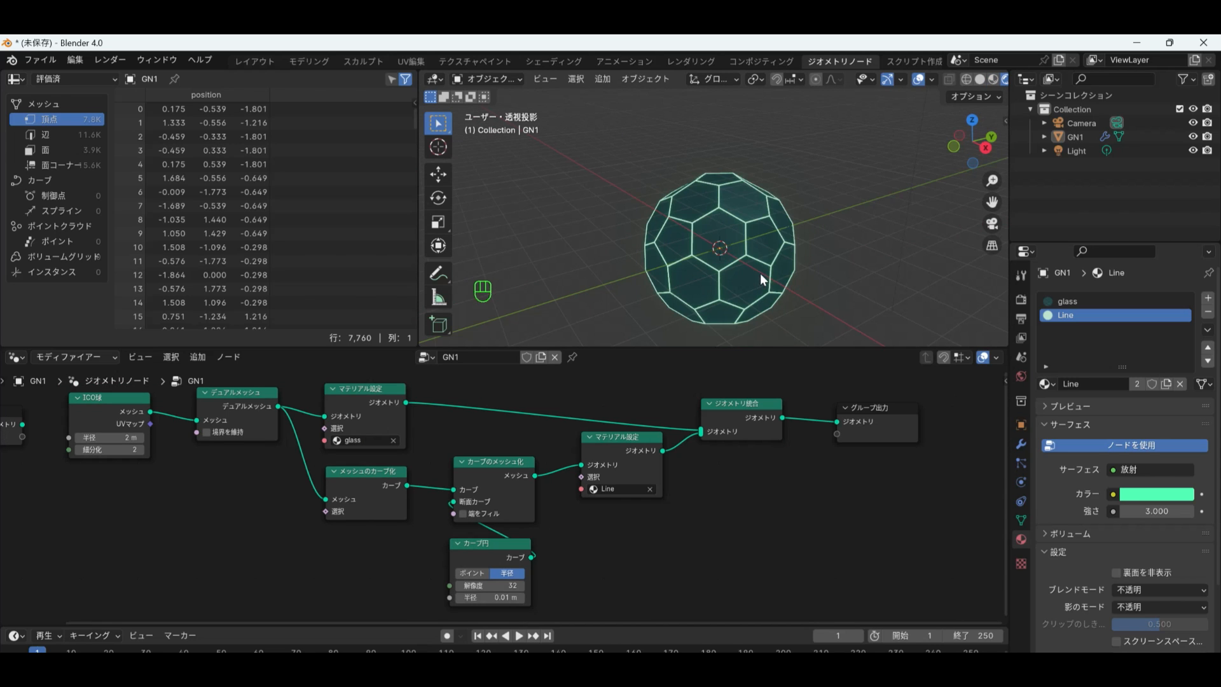
click(760, 273)
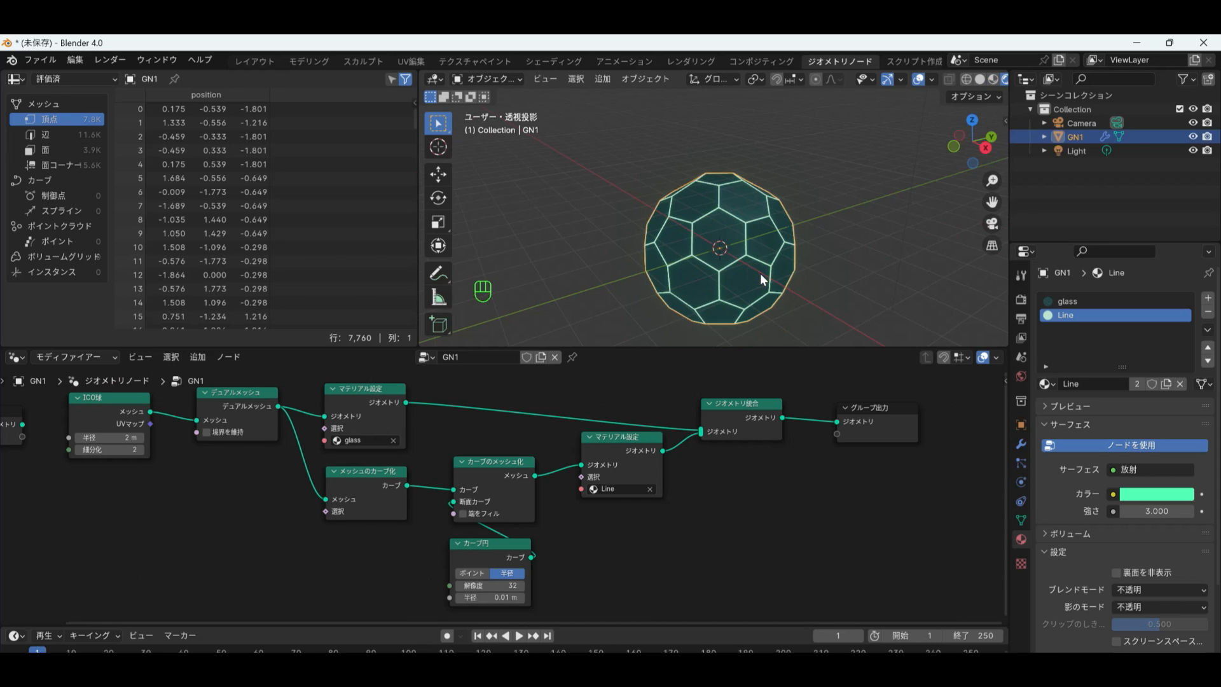
key(g)
key(y)
click(964, 179)
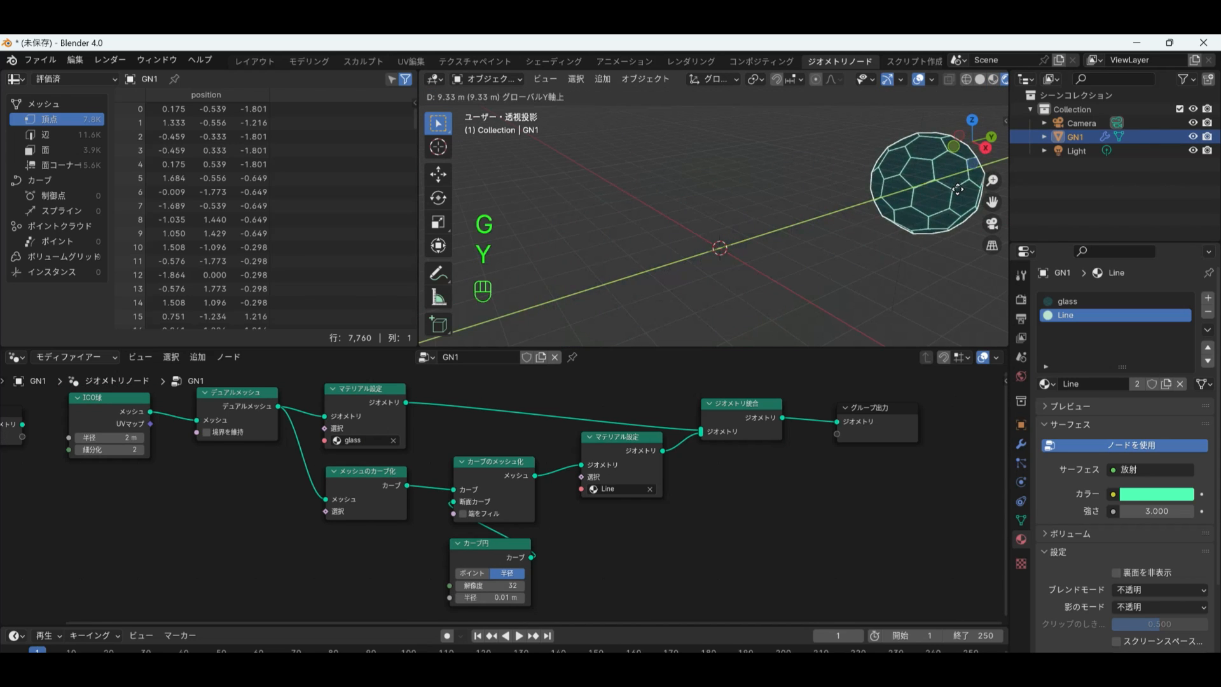
click(757, 263)
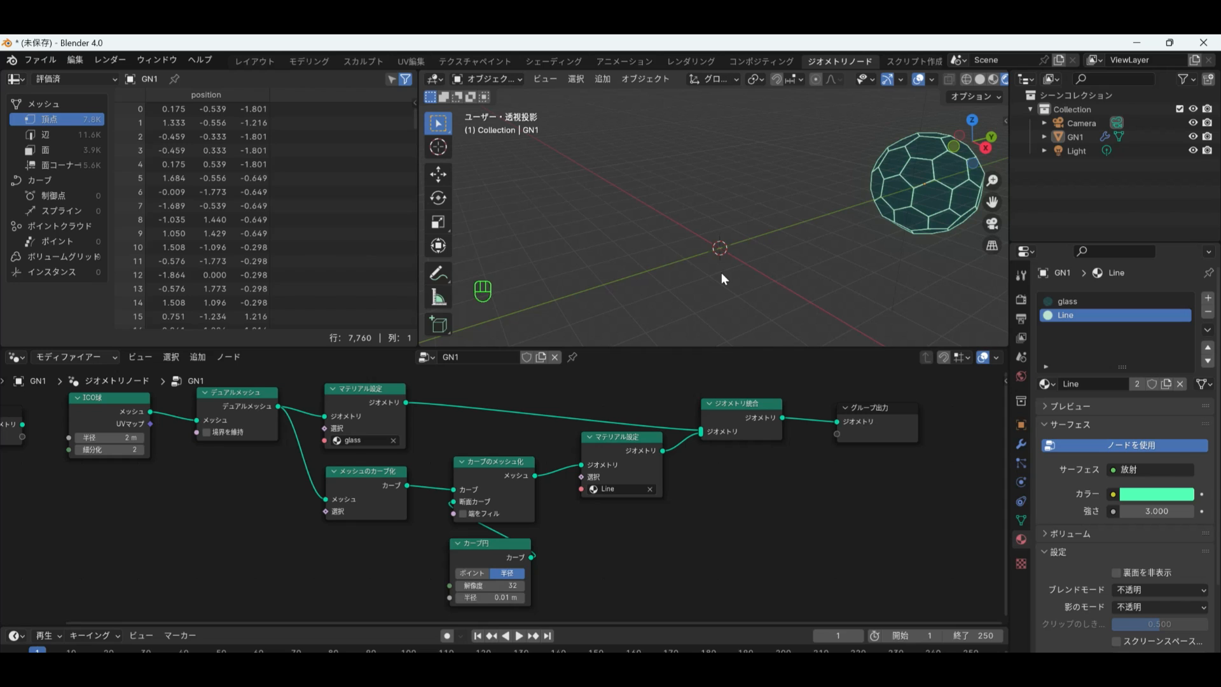
Add a mesh plane at the world origin and rename it GN2.
key(shift+a)
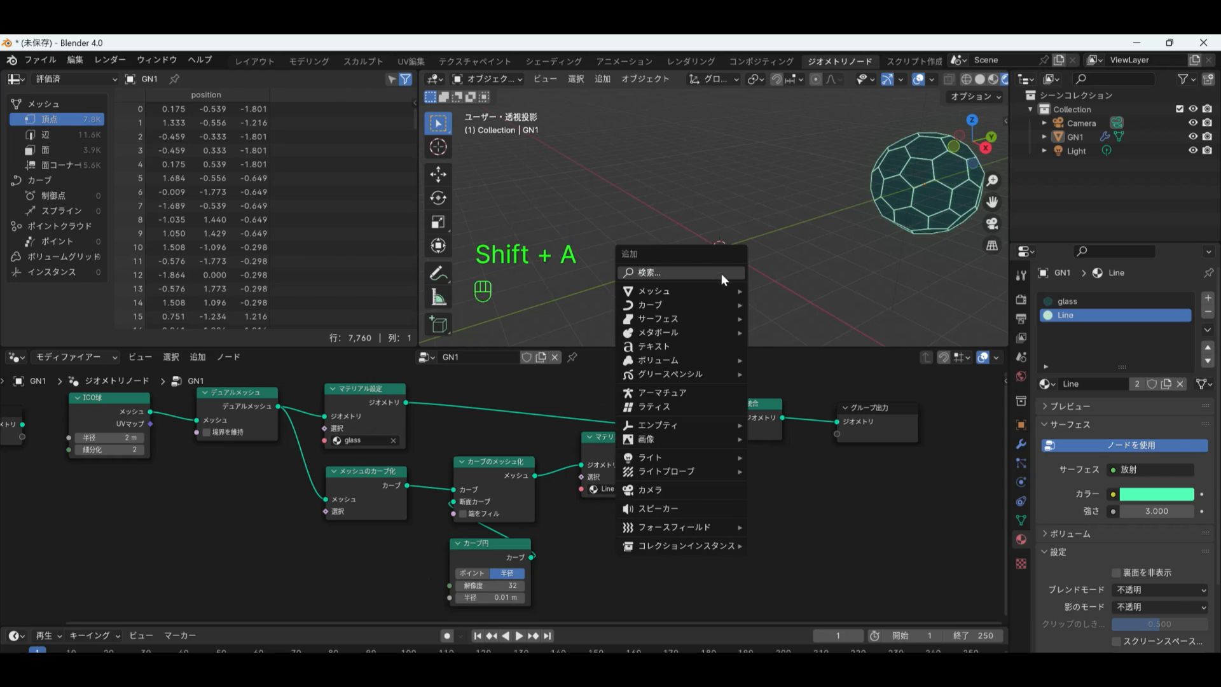
mouse_move(734, 291)
click(775, 288)
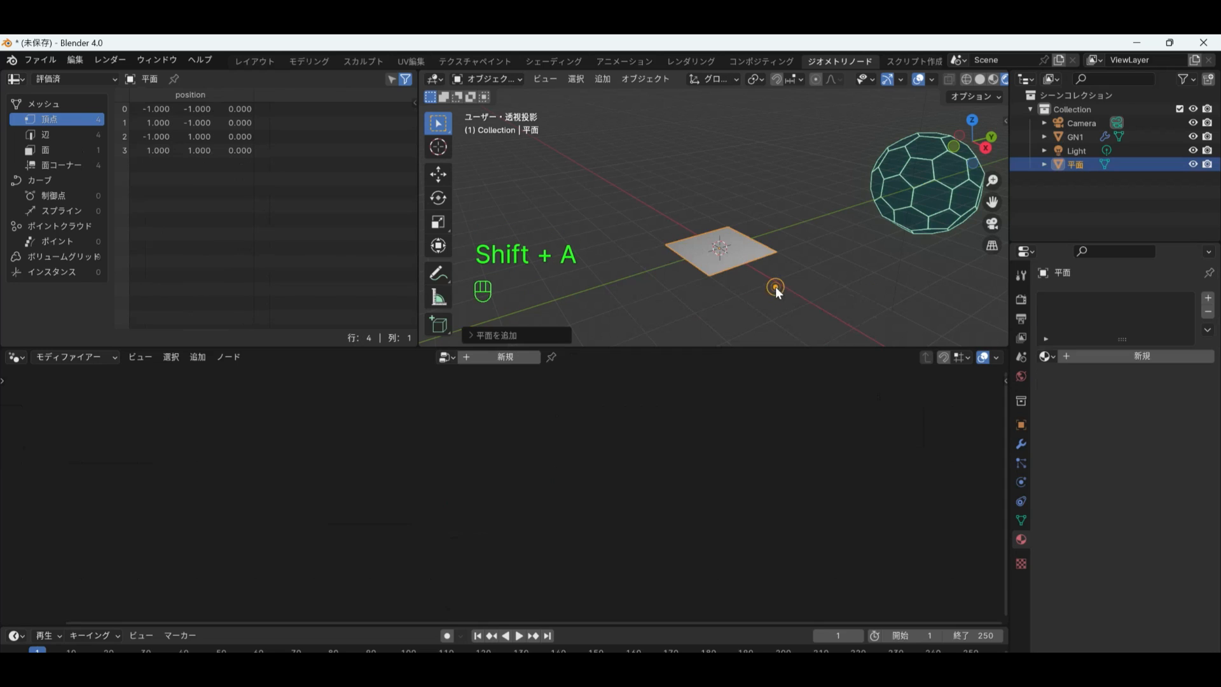
double_click(1079, 164)
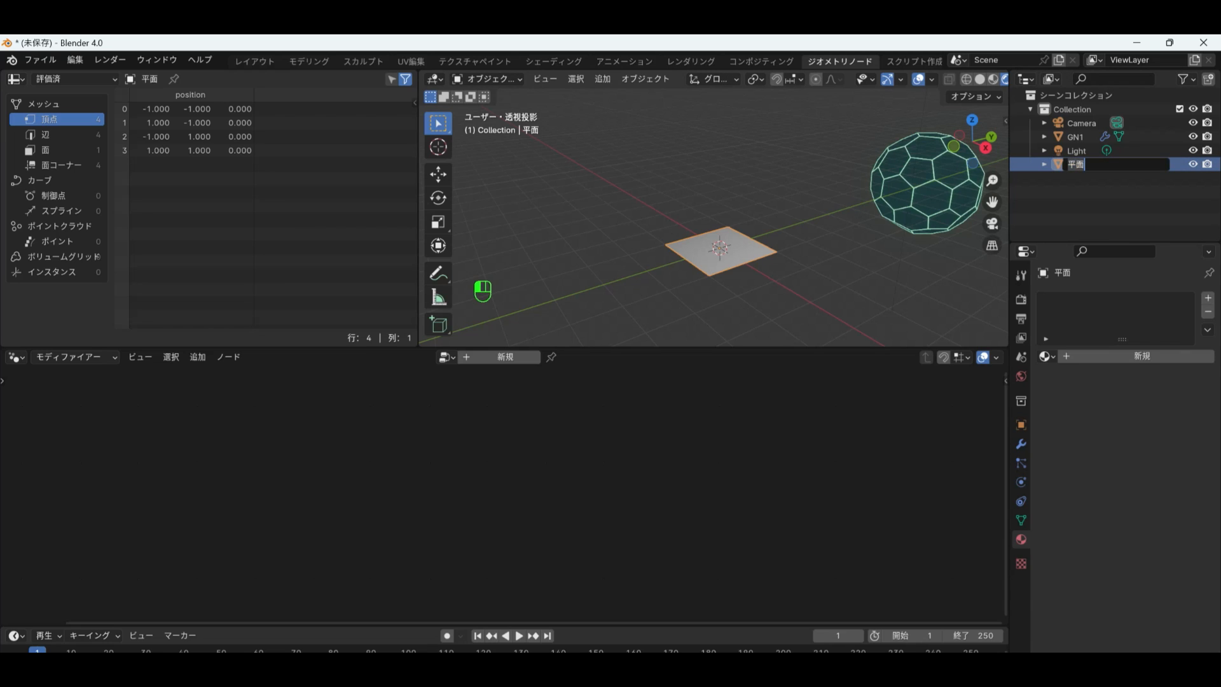
text(GN2)
key(Return)
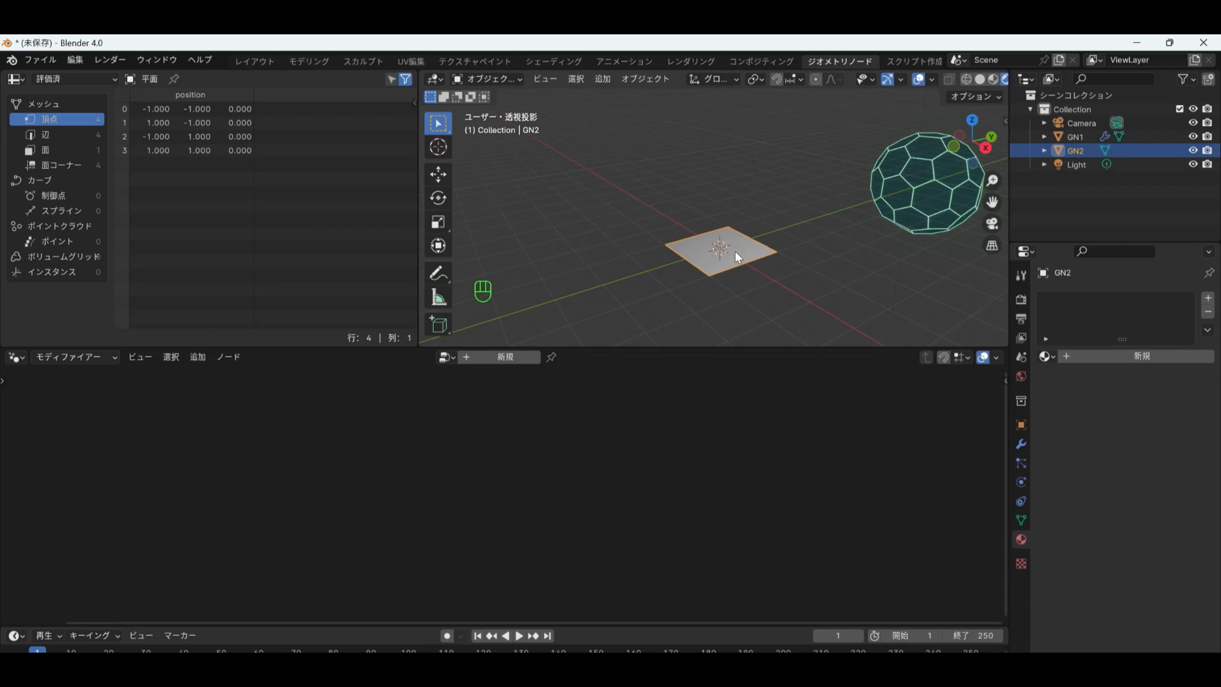
Subdivide the GN2 plane with 5 cuts in Edit Mode and return to Object Mode.
key(Tab)
right_click(734, 250)
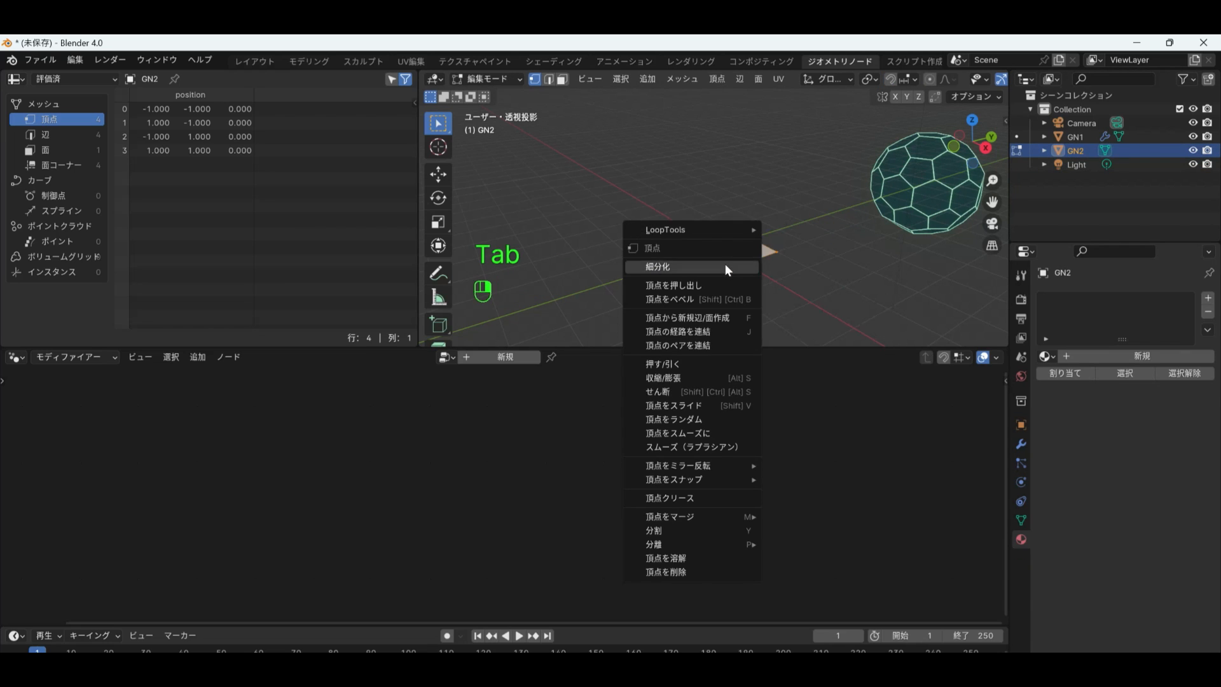
click(725, 266)
click(474, 339)
click(578, 241)
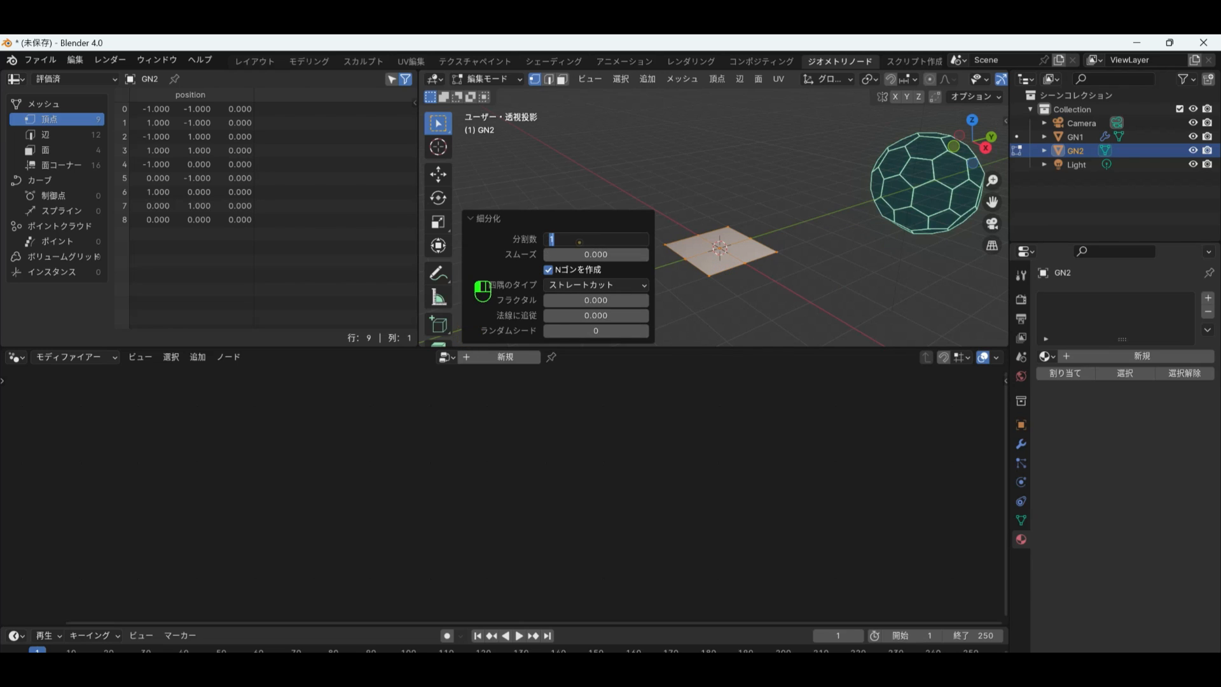
text(5)
key(Return)
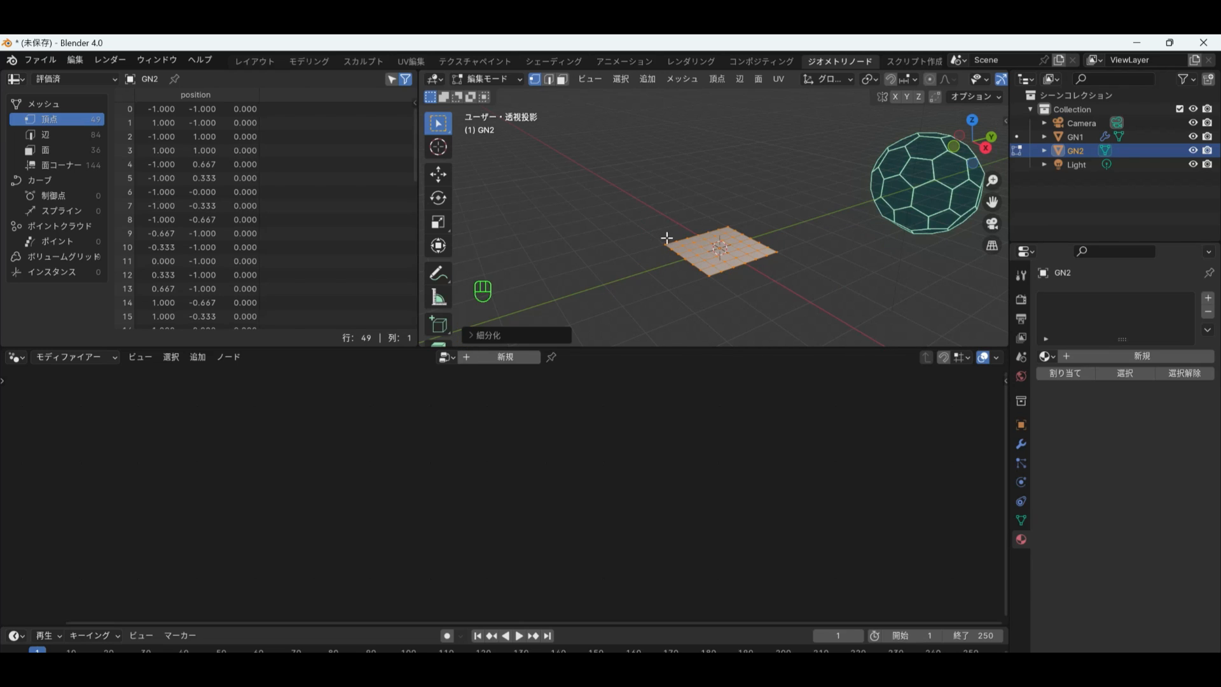
key(Tab)
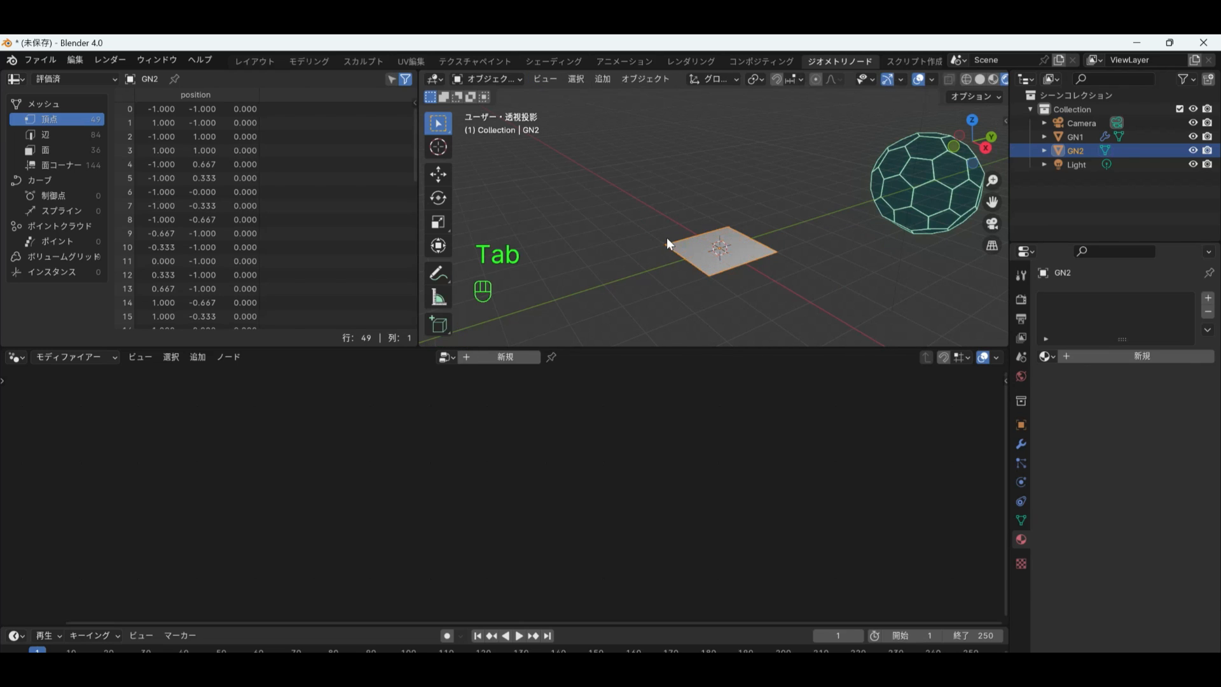
Give the GN2 plane a Geometry Nodes modifier that uses the existing GN1 node group.
click(1020, 443)
click(1093, 307)
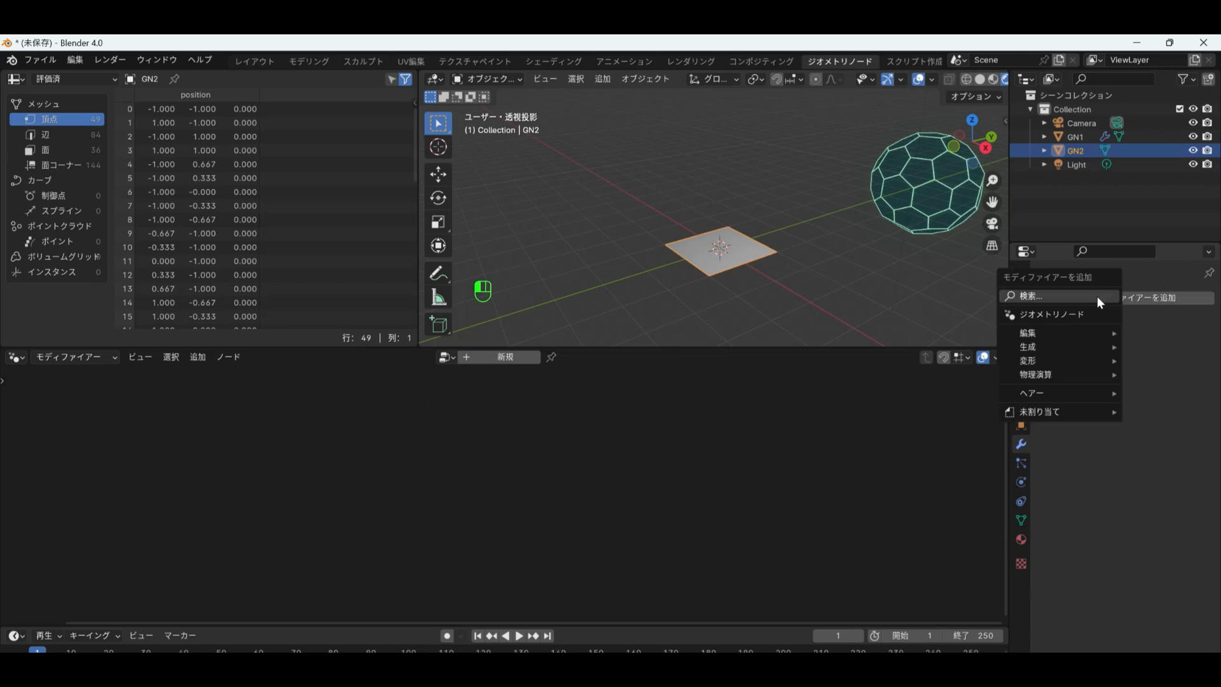
click(1065, 315)
click(1051, 342)
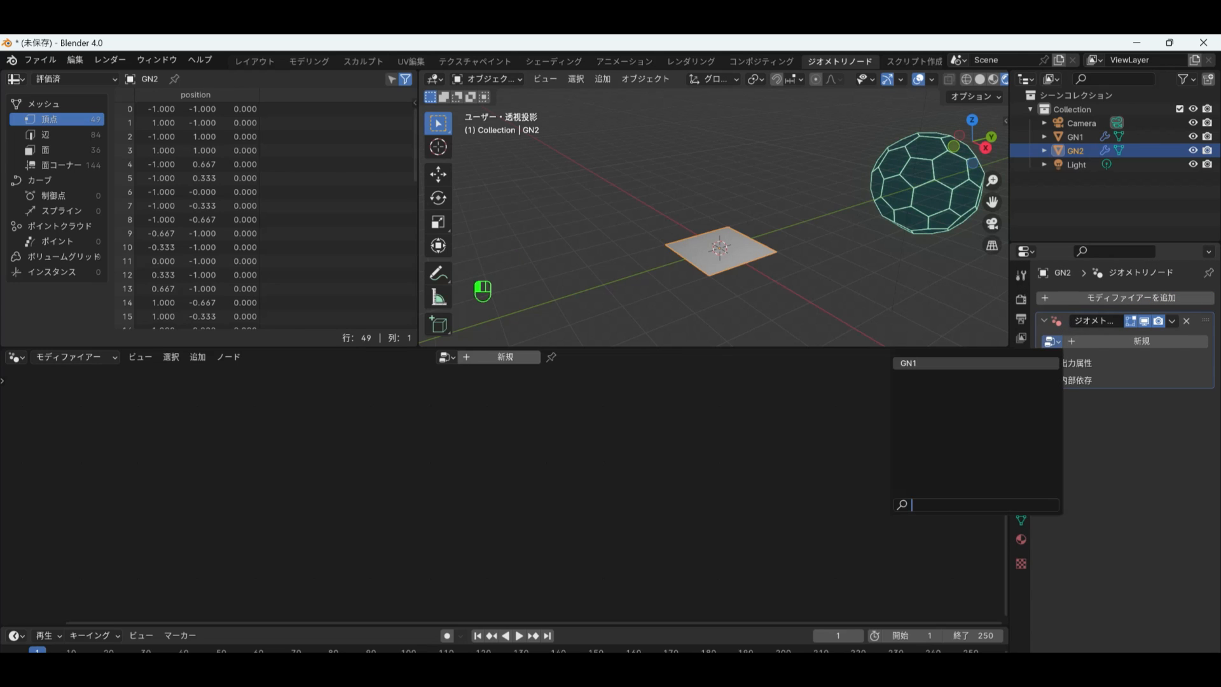
click(998, 363)
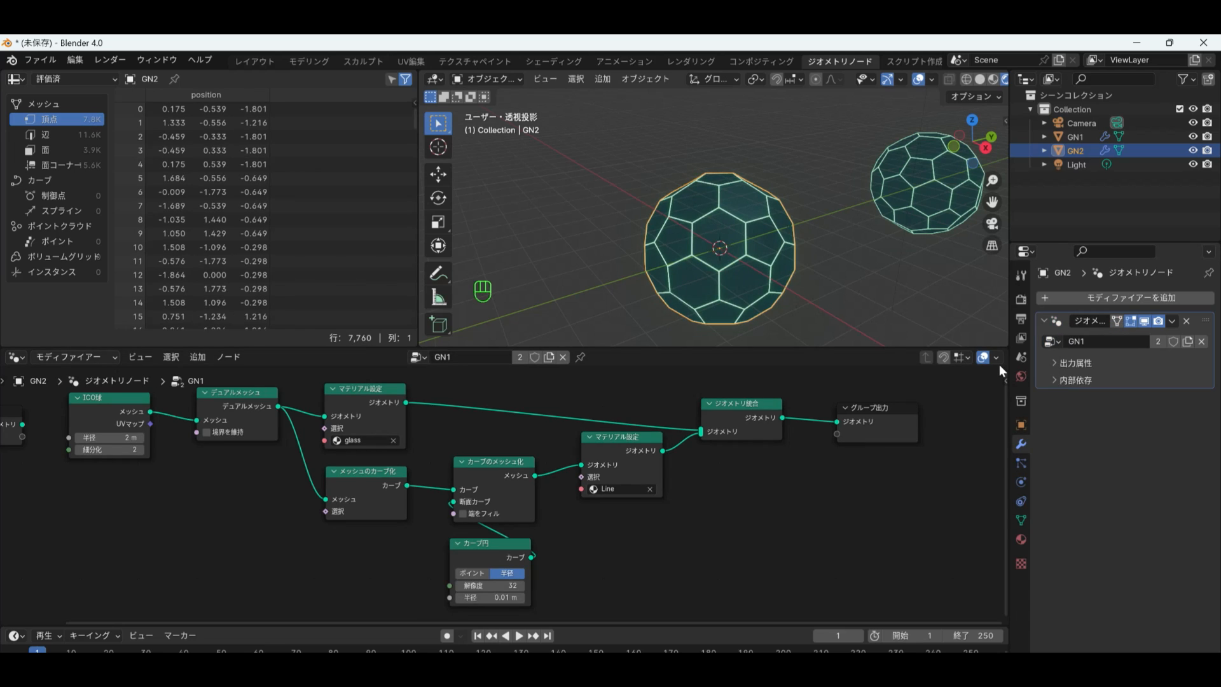
Make the plane's node group a single-user copy and name it GN2.
click(1156, 343)
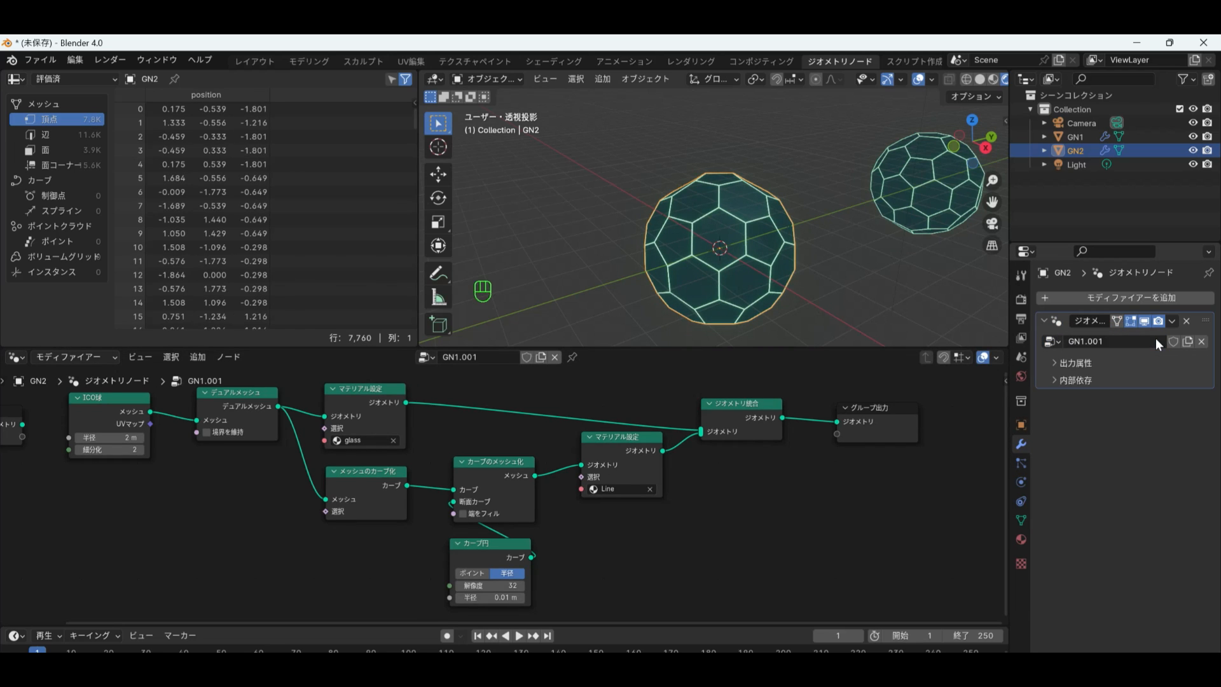
click(1079, 342)
text(GN2)
key(Return)
Move the ICO Sphere (ICO球) node out of the chain and connect Group Input's geometry to the Dual Mesh (デュアルメッシュ) input instead.
scroll(353, 456, down, 3)
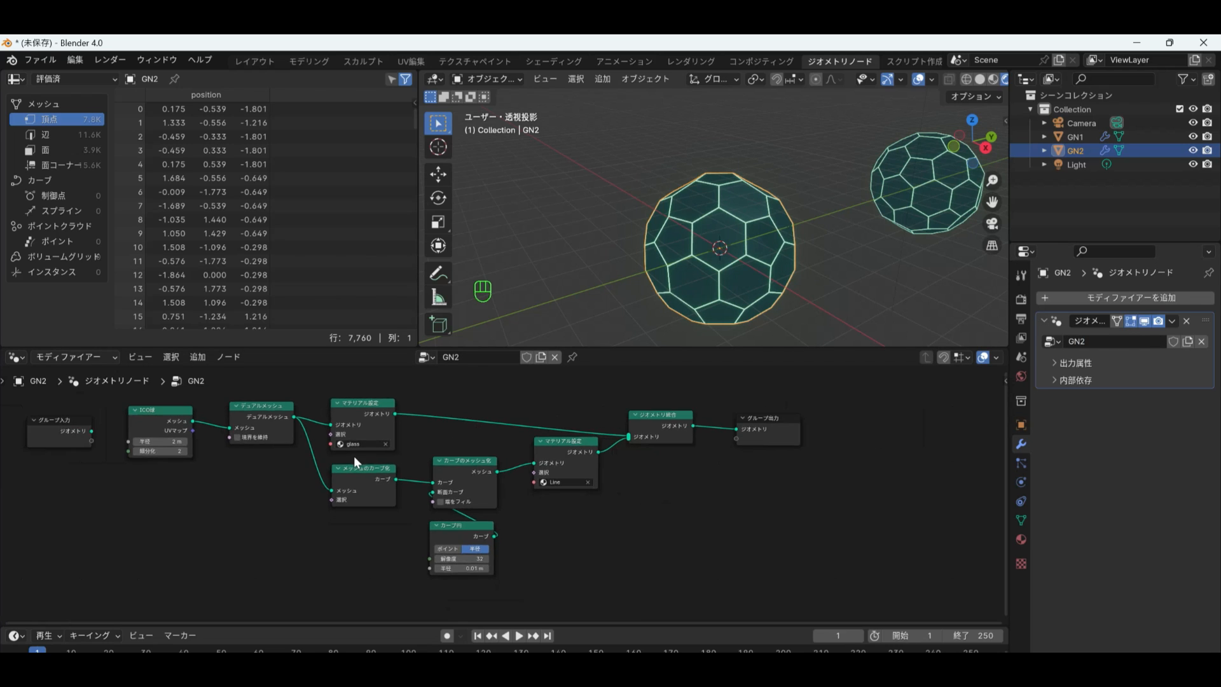
middle_drag(366, 459, 668, 493)
scroll(481, 477, up, 4)
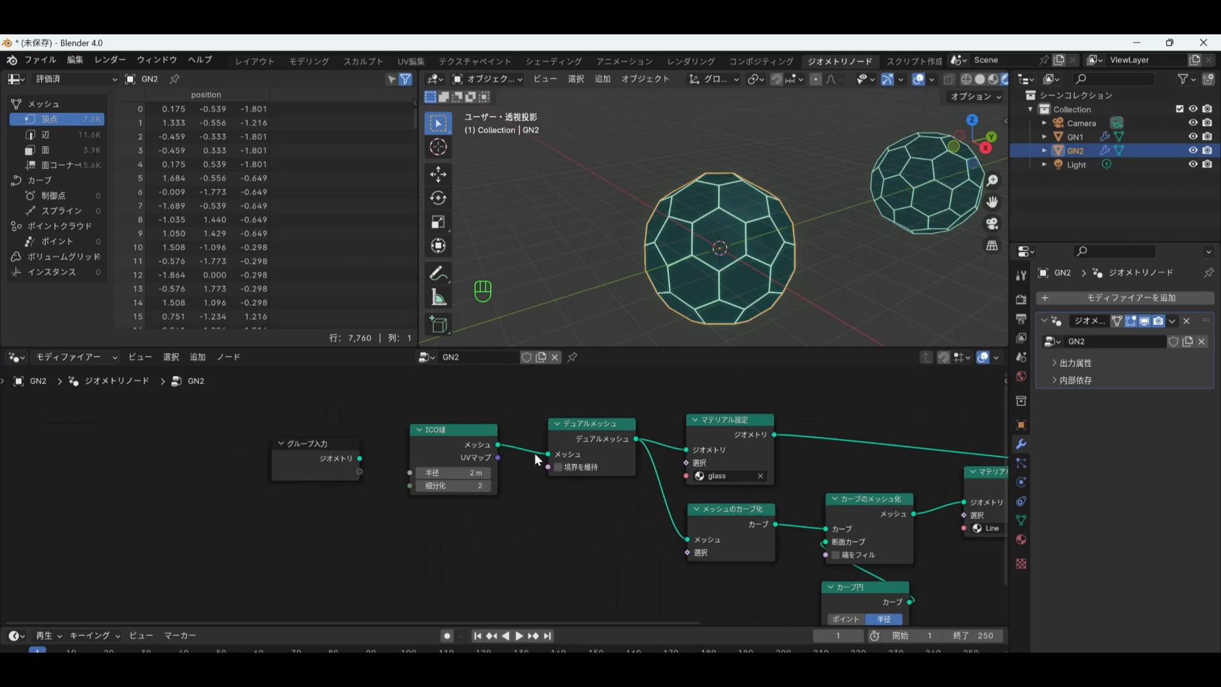
click(435, 440)
drag(435, 440, 405, 519)
drag(318, 469, 547, 454)
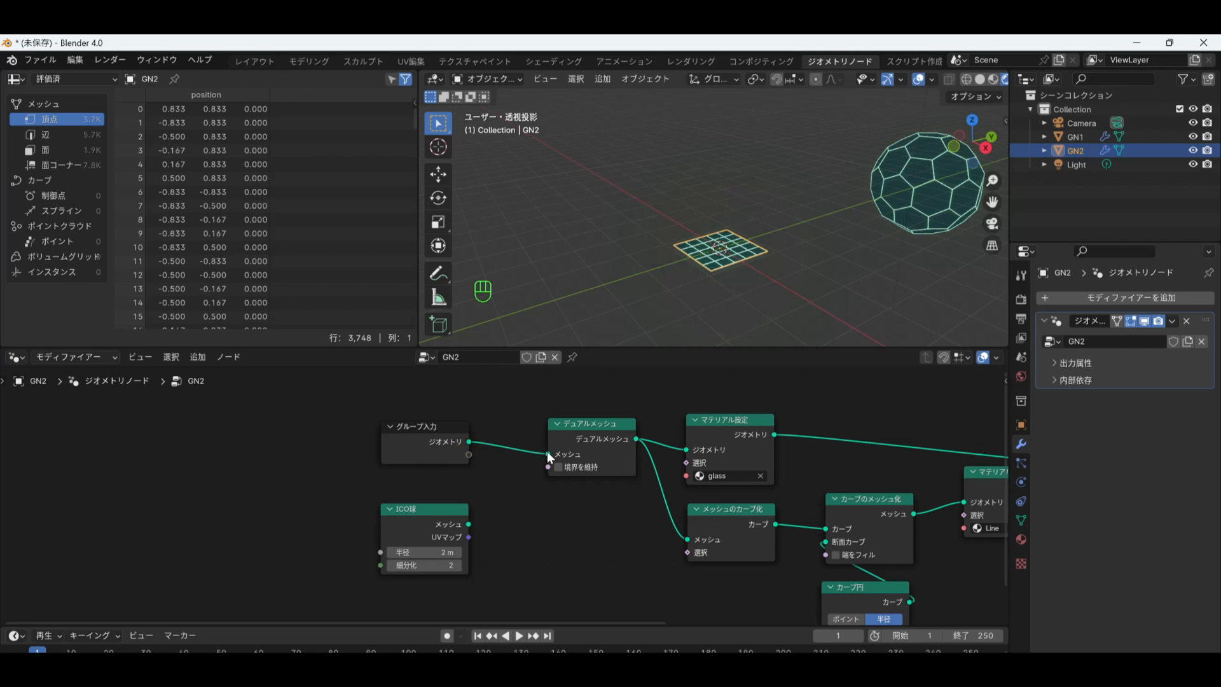
Insert a Triangulate (三角面化) node between Group Input and Dual Mesh, and move the unused ICO Sphere node aside.
mouse_move(687, 311)
middle_down()
mouse_move(718, 230)
mouse_move(689, 320)
mouse_move(672, 328)
mouse_move(706, 318)
middle_up()
scroll(712, 277, up, 3)
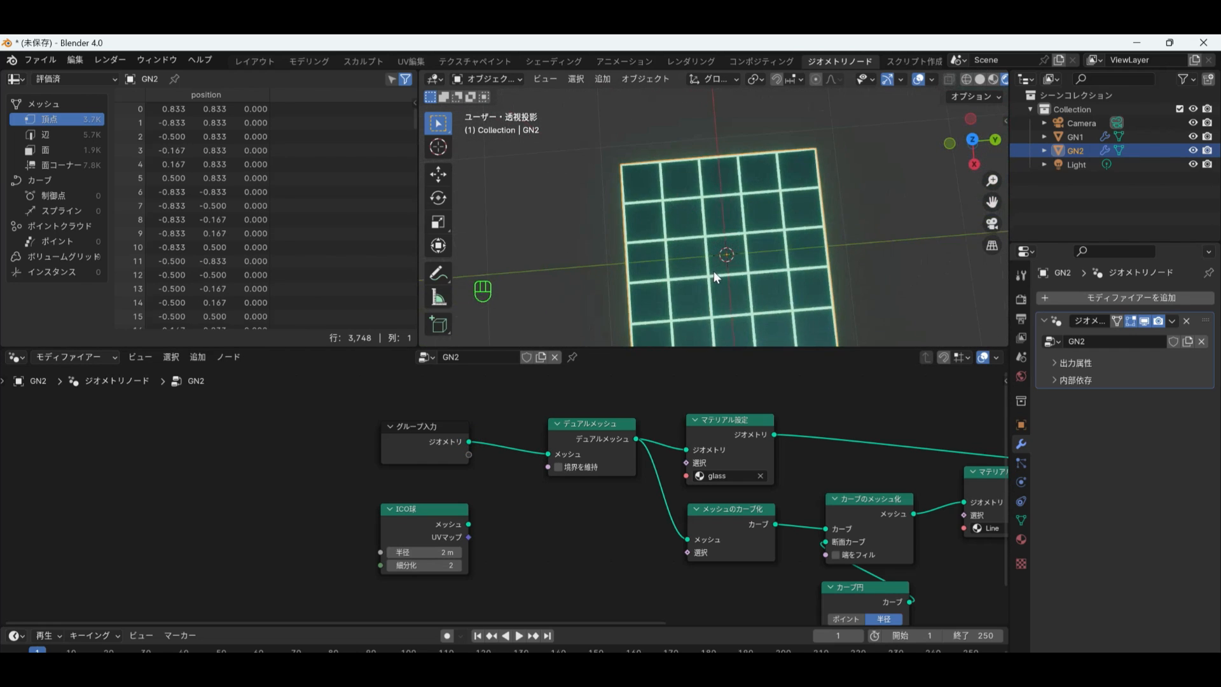
scroll(713, 272, down, 3)
scroll(714, 288, up, 2)
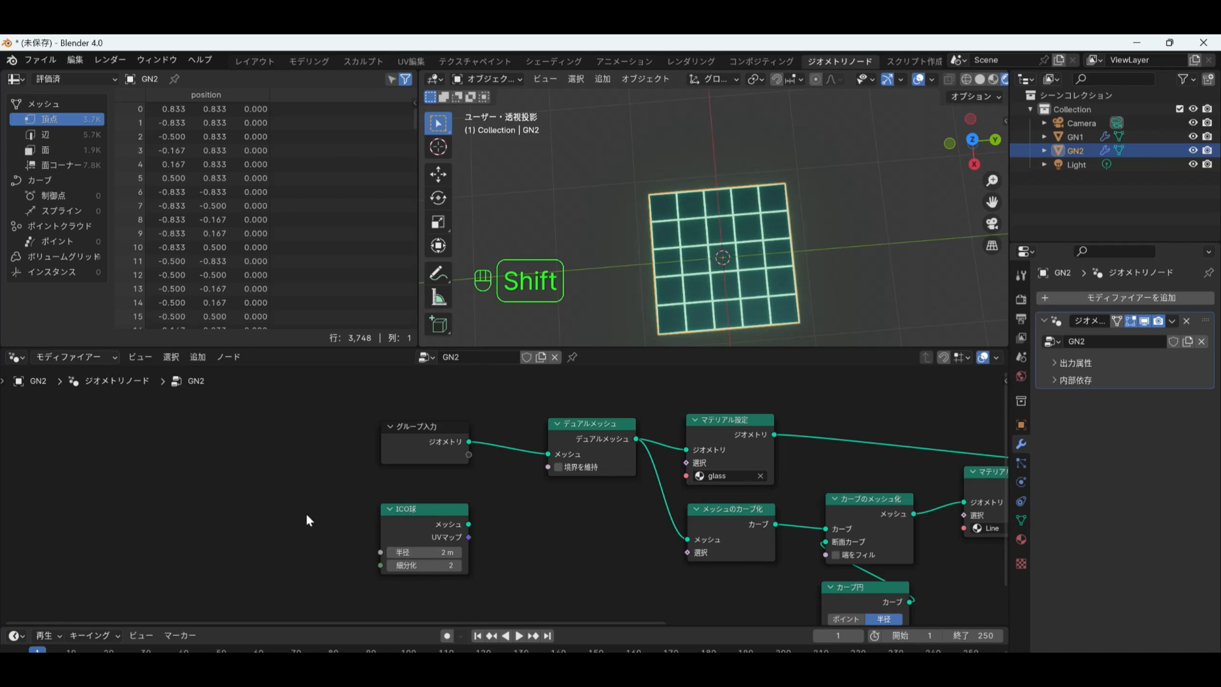
key(shift+a)
mouse_move(307, 518)
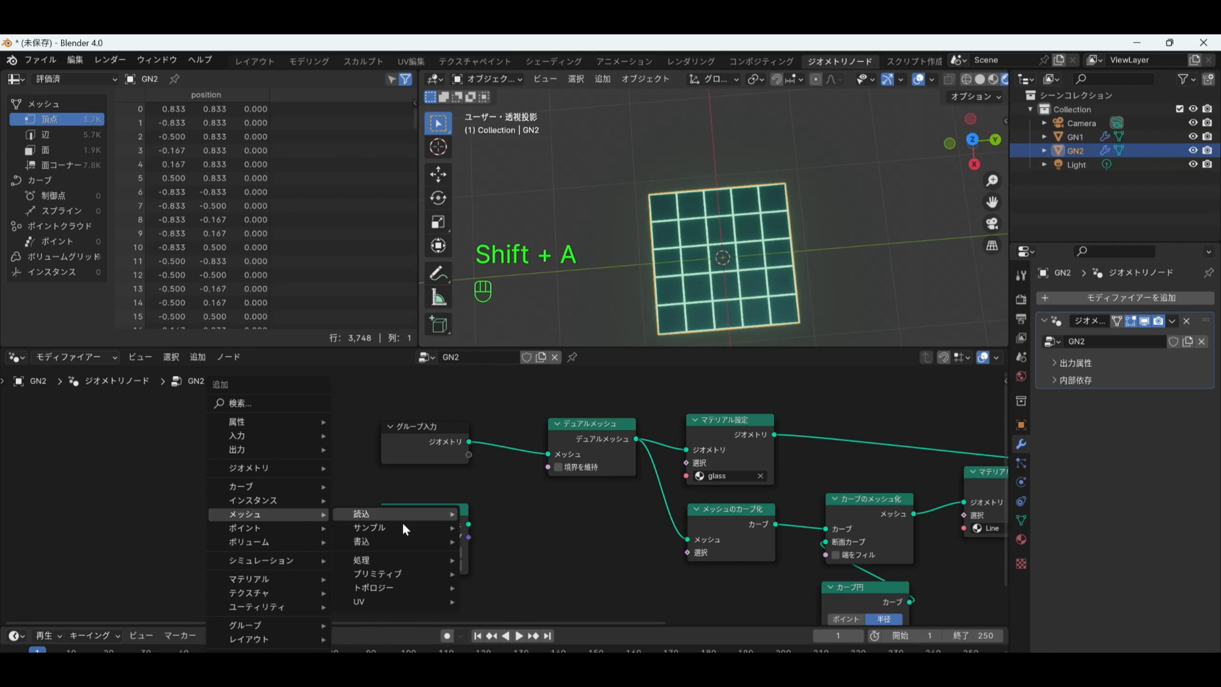
mouse_move(392, 562)
click(498, 560)
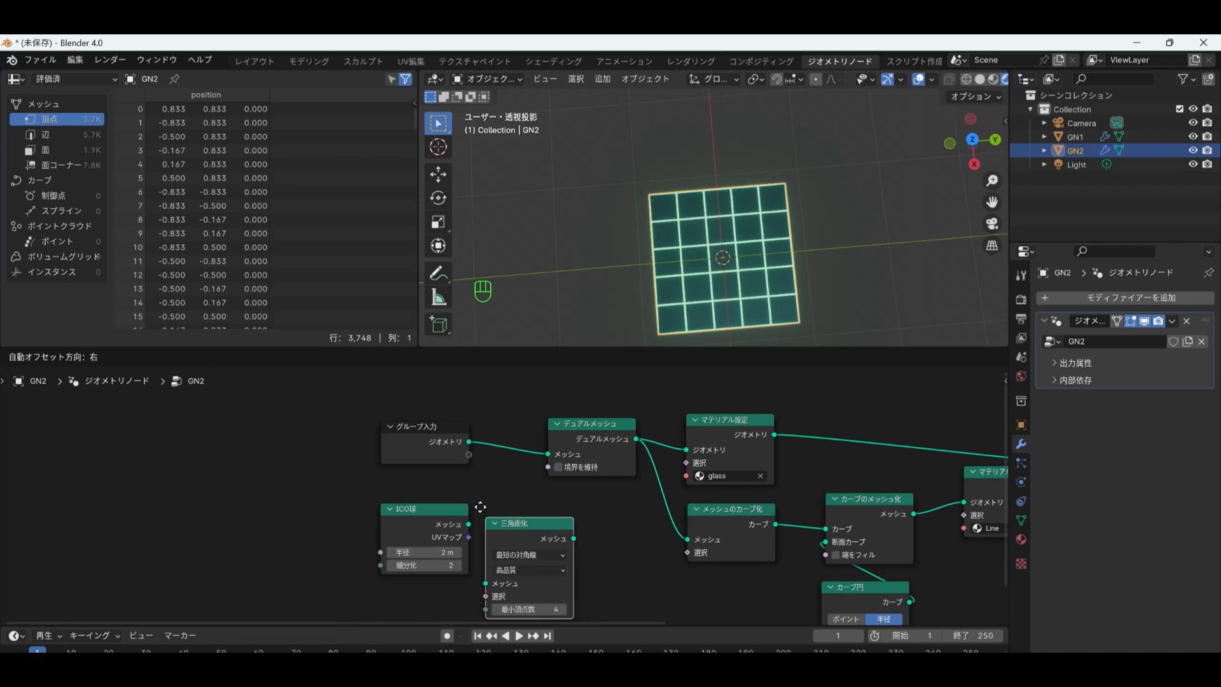
click(490, 423)
drag(540, 423, 499, 405)
drag(425, 509, 396, 518)
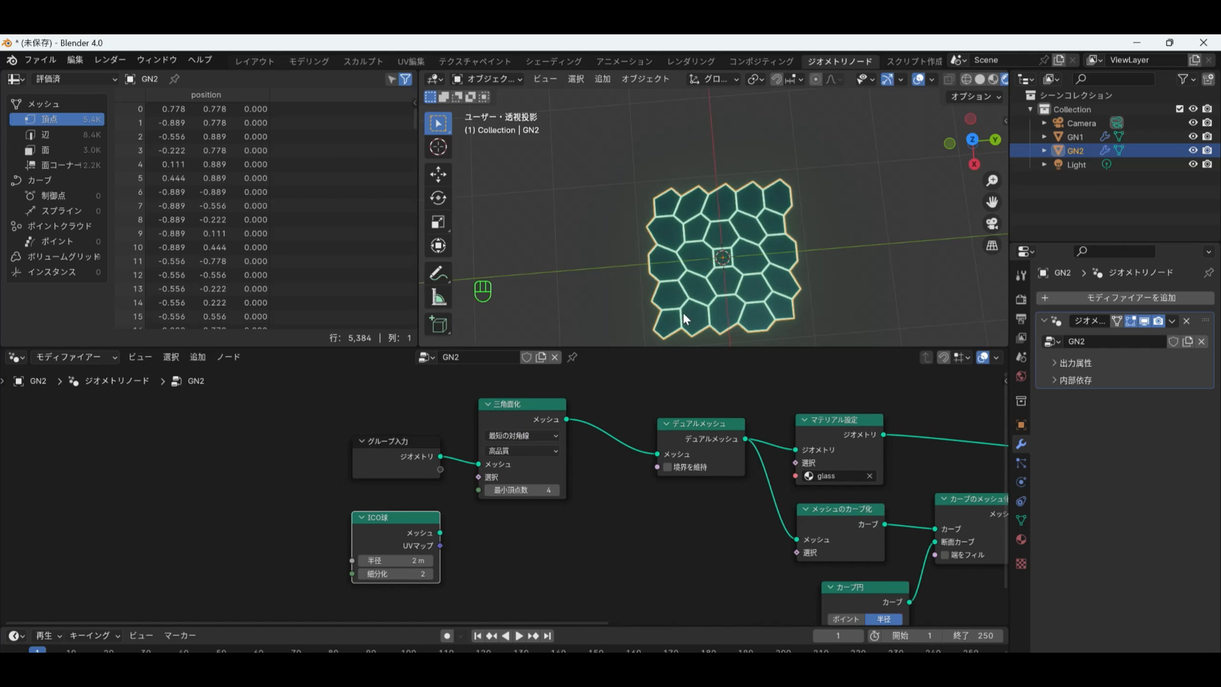
Set the Triangulate node's quad method to Fixed (固定).
scroll(531, 437, up, 3)
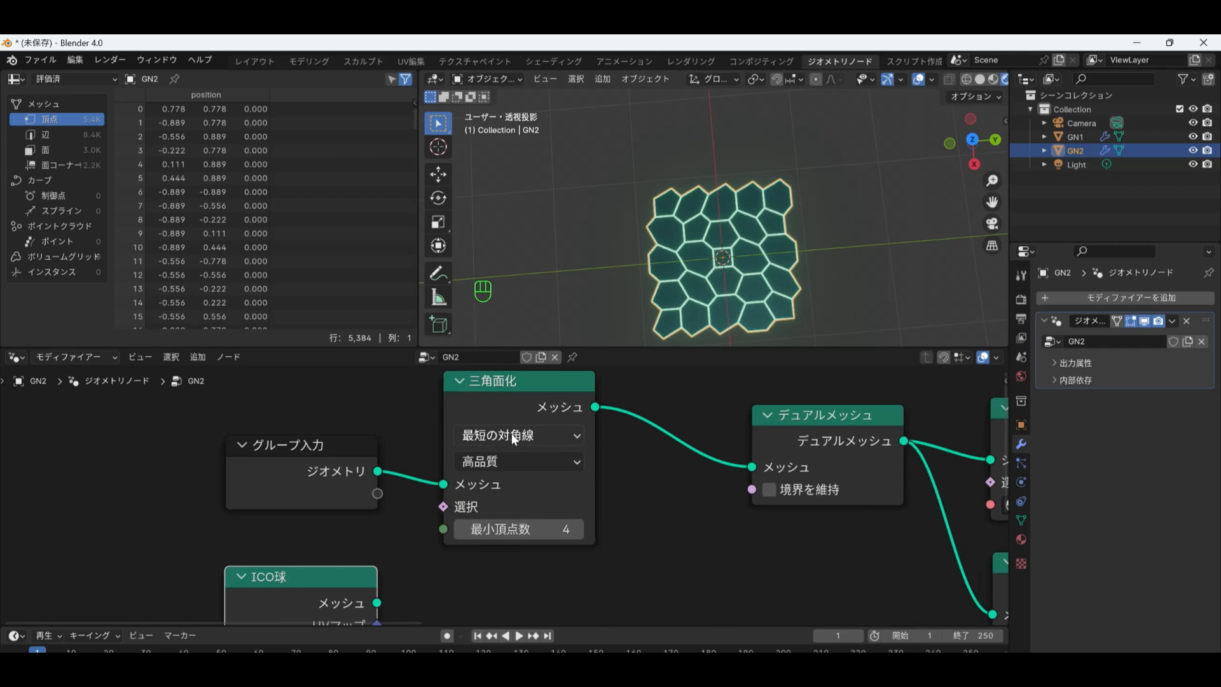
click(511, 434)
click(493, 508)
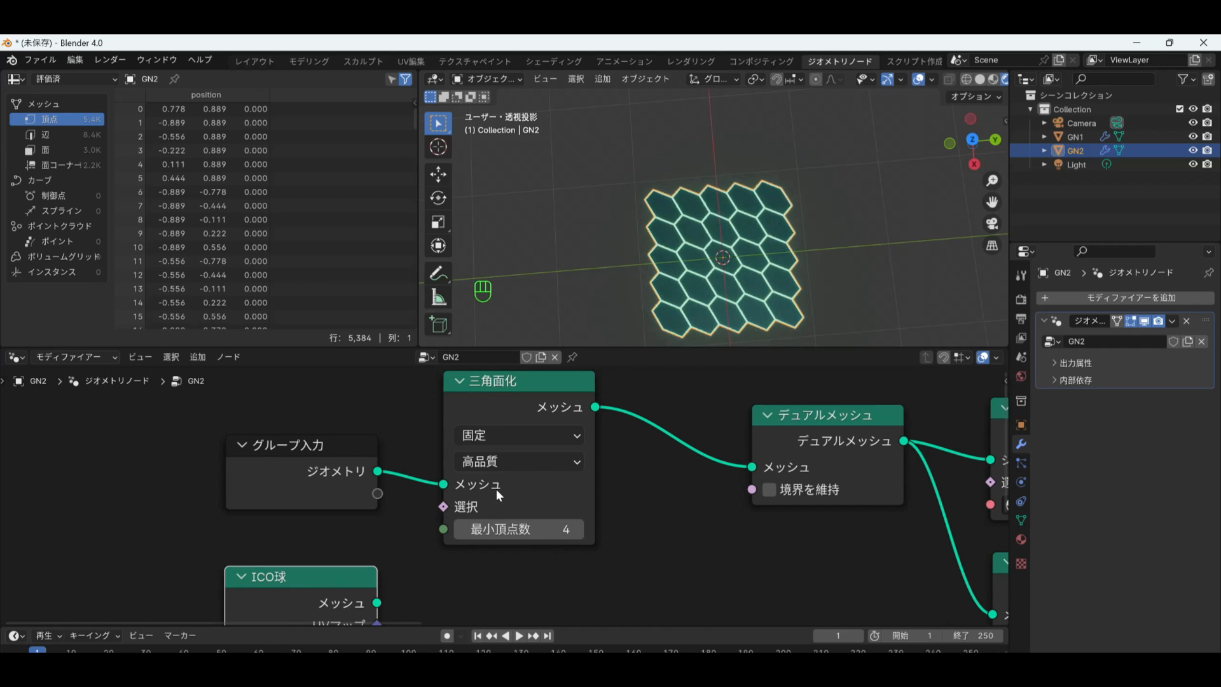
mouse_move(496, 490)
mouse_move(532, 504)
Rotate the hexagon panel GN2 by 90° about the global X axis.
middle_drag(709, 231, 810, 220)
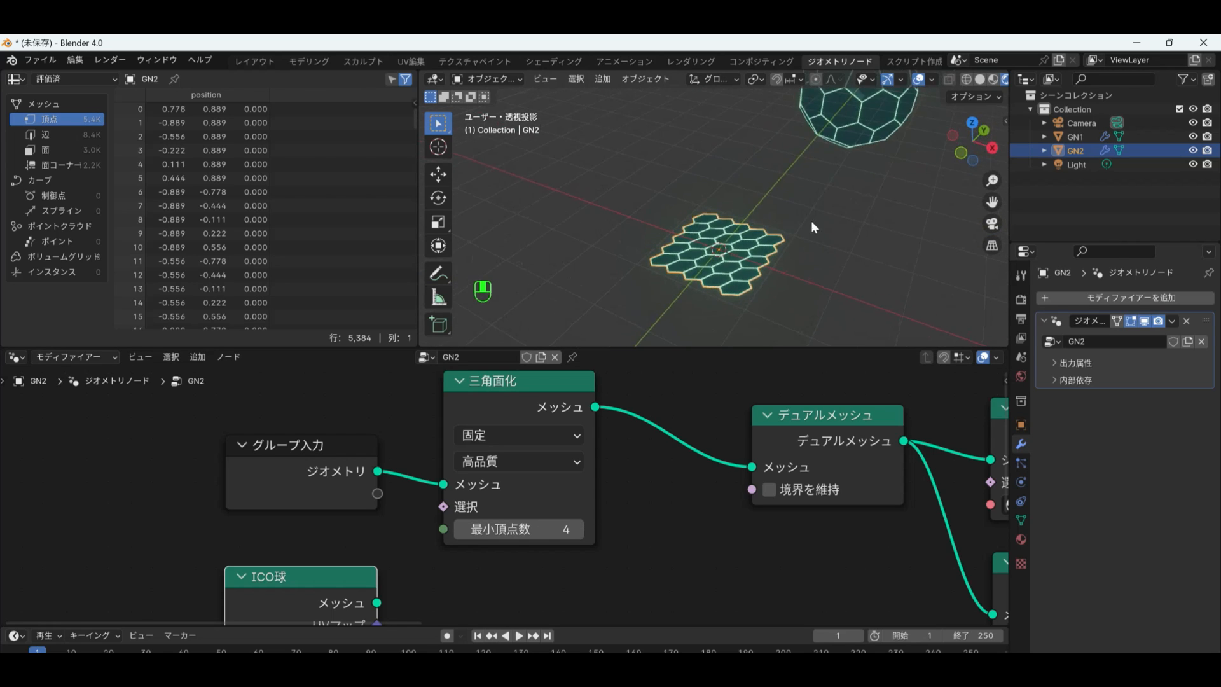
scroll(811, 222, up, 3)
scroll(773, 244, down, 1)
key(r)
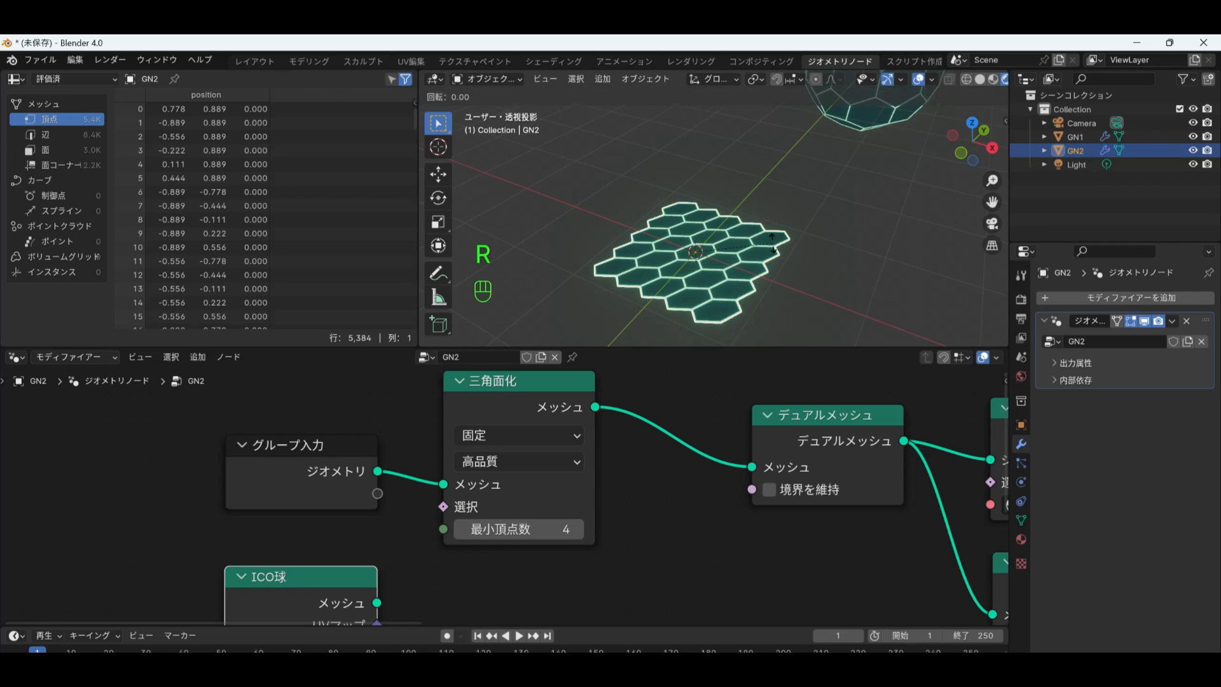
key(x)
key(KP_9)
key(KP_0)
key(Return)
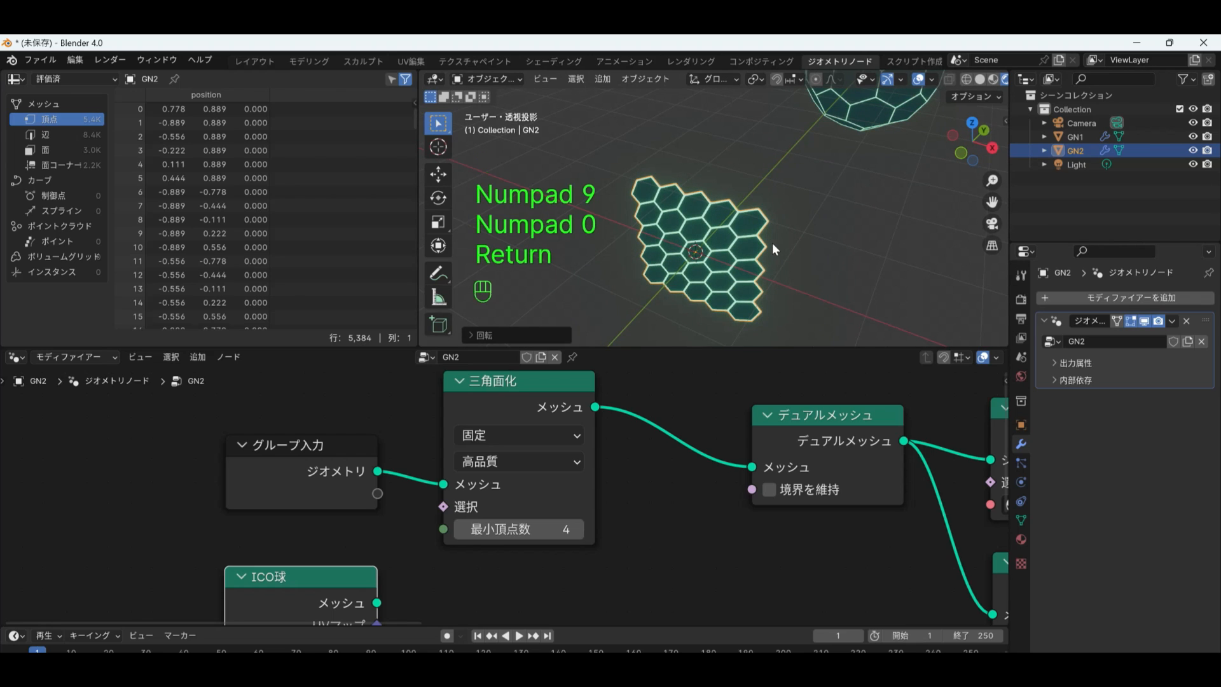
Rotate the hexagon panel 45° about the global Y axis and deselect it.
key(r)
key(y)
key(KP_4)
key(KP_5)
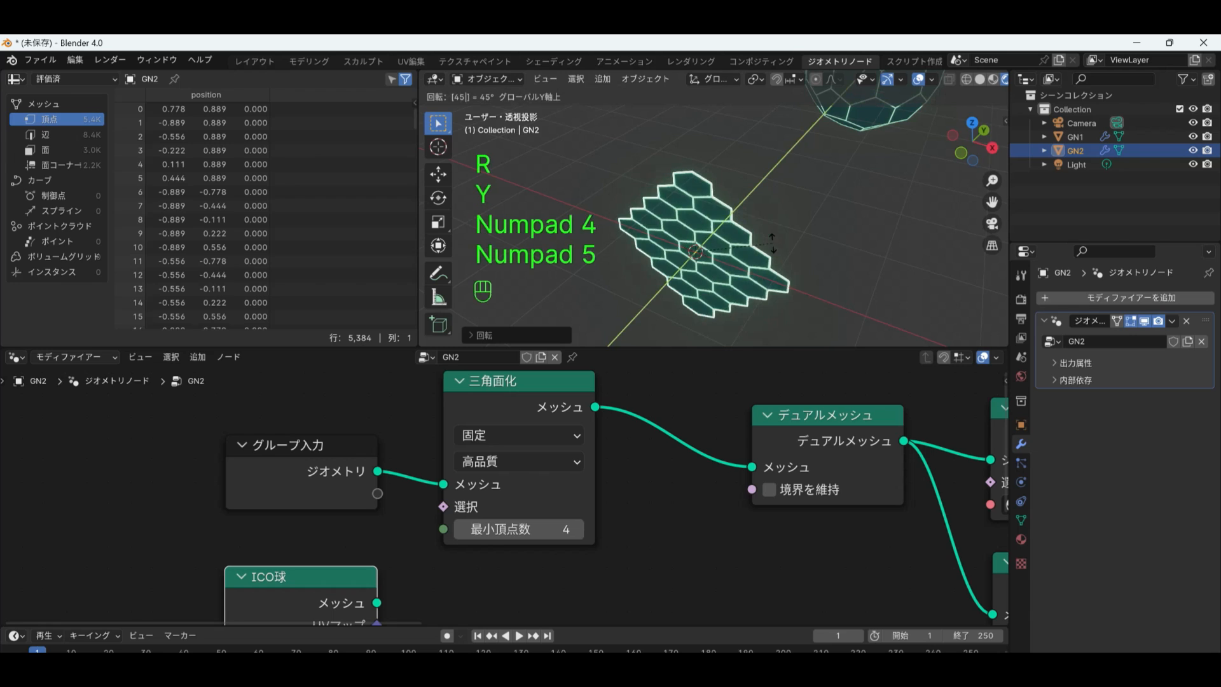
key(Return)
middle_drag(771, 243, 823, 196)
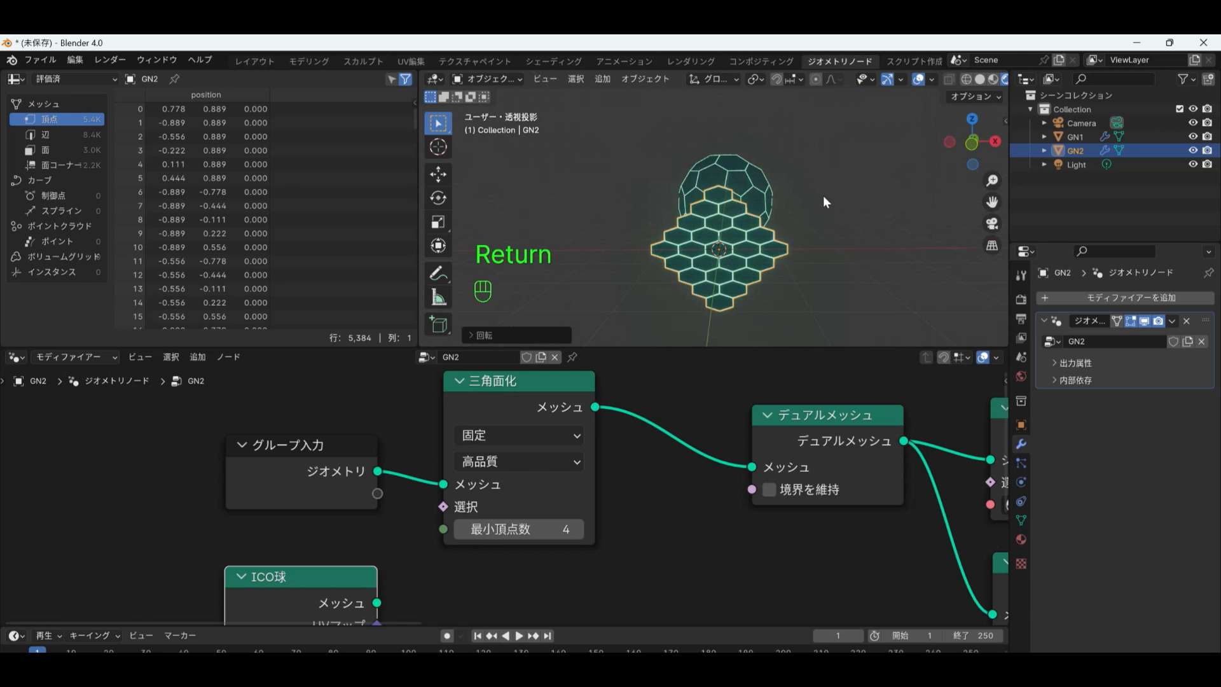
click(798, 229)
scroll(758, 258, up, 2)
scroll(757, 258, down, 1)
scroll(759, 259, down, 2)
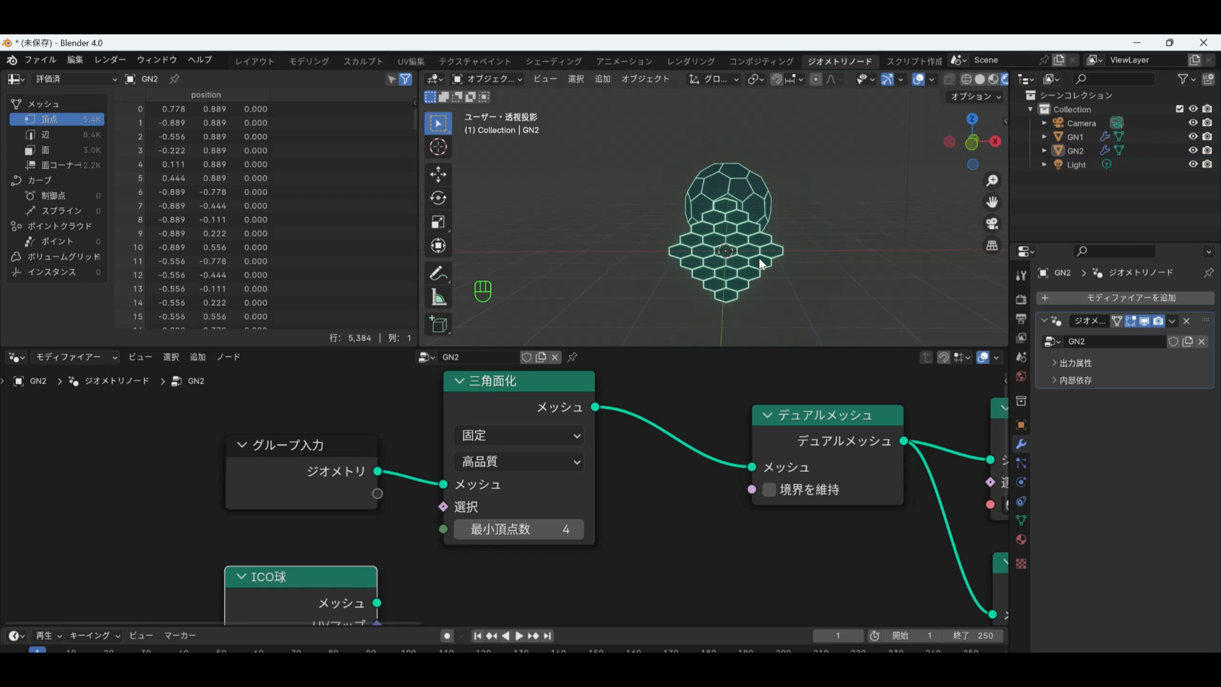
Move the hexagon panel GN2 about -4.6 m along the global X axis and deselect it.
click(760, 264)
middle_drag(760, 264, 749, 249)
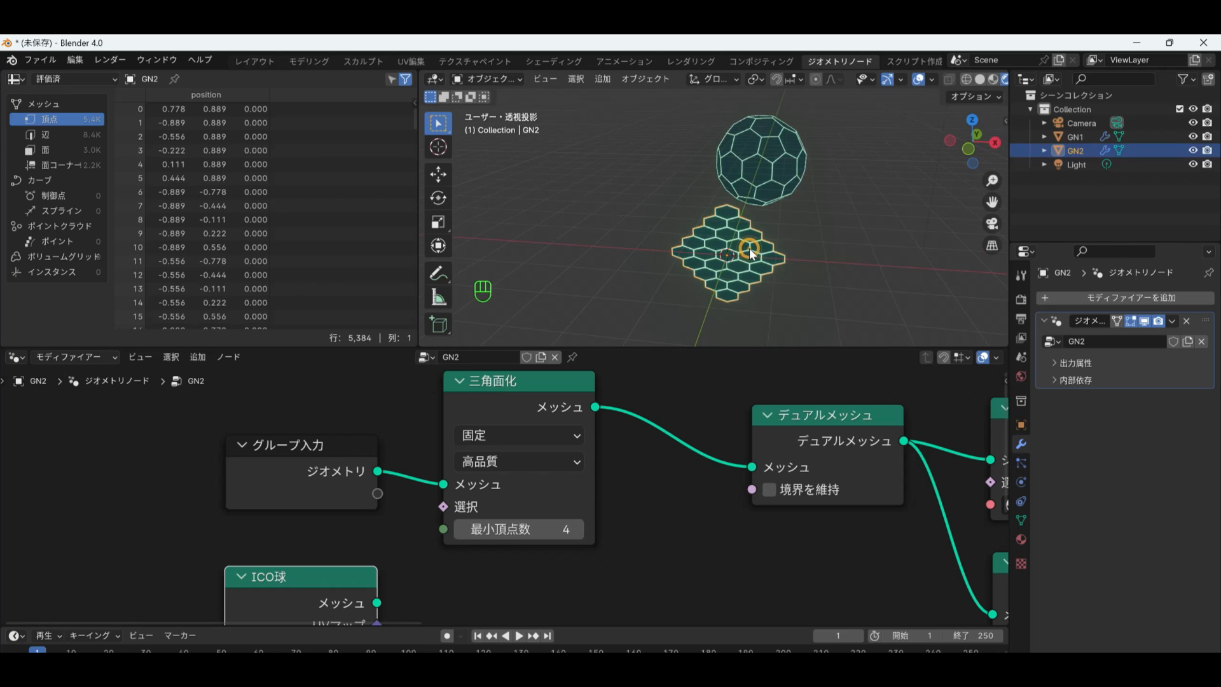
key(g)
key(x)
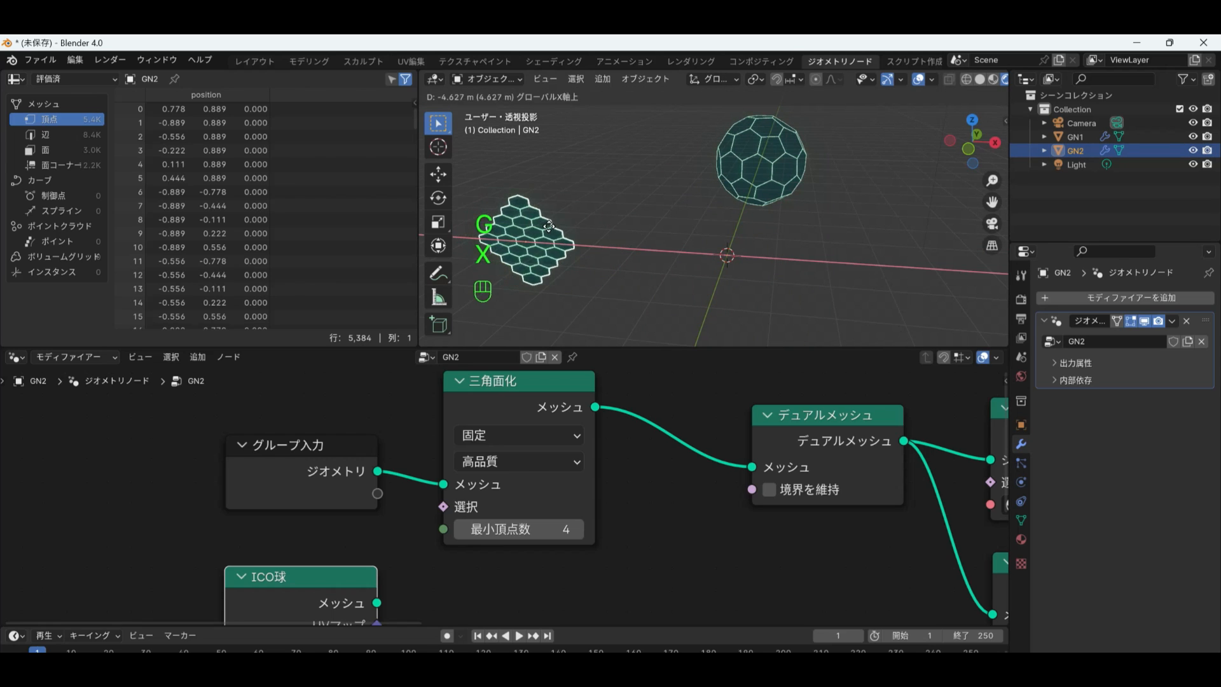
click(544, 229)
click(678, 242)
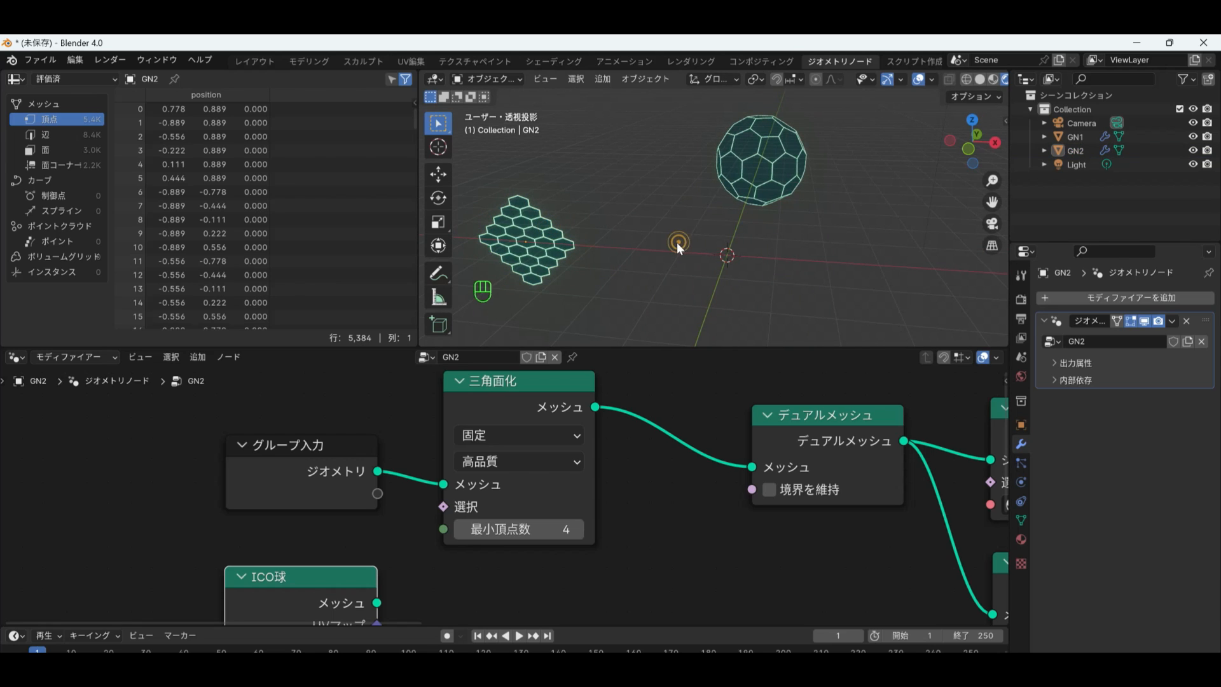
Add another mesh plane at the world origin and rename it GN3.
scroll(676, 243, down, 4)
scroll(717, 255, up, 1)
scroll(719, 257, up, 2)
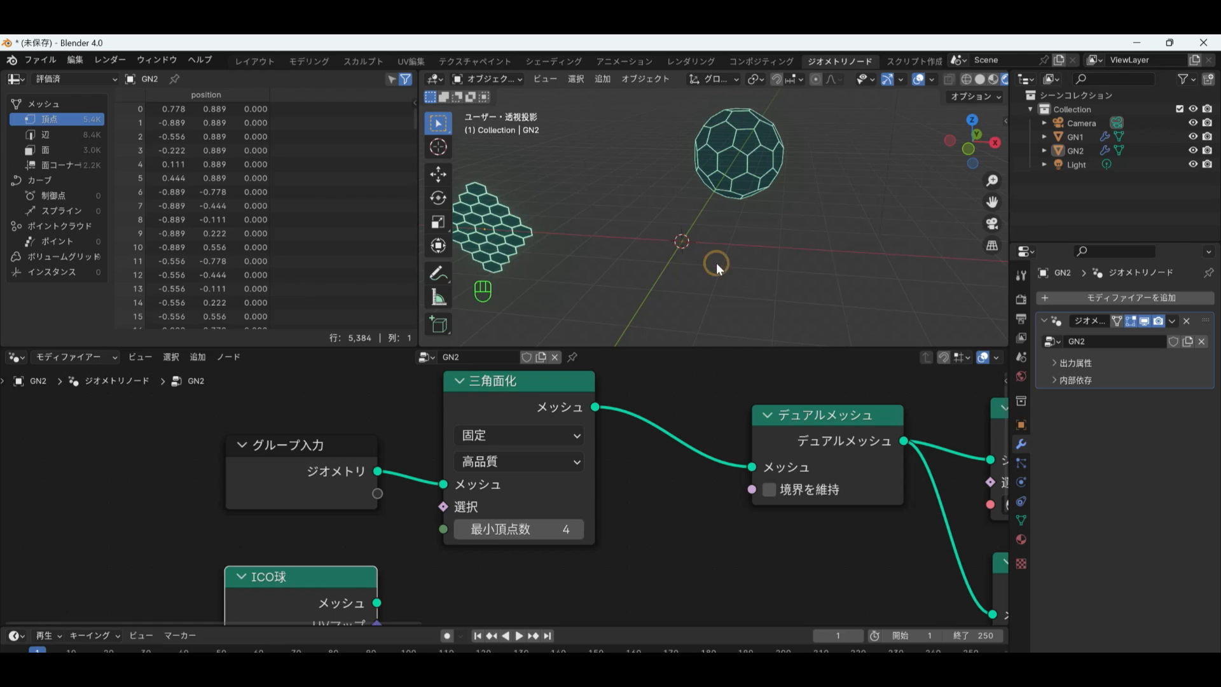
key(shift+a)
mouse_move(716, 264)
click(767, 263)
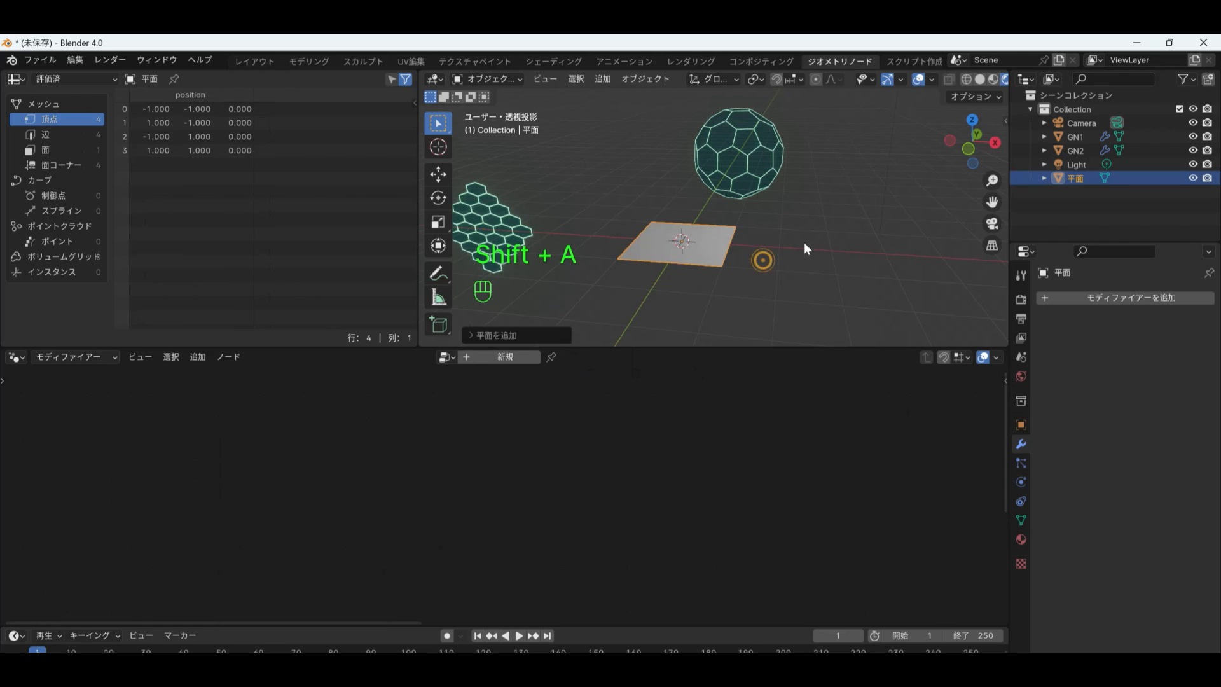
double_click(1077, 177)
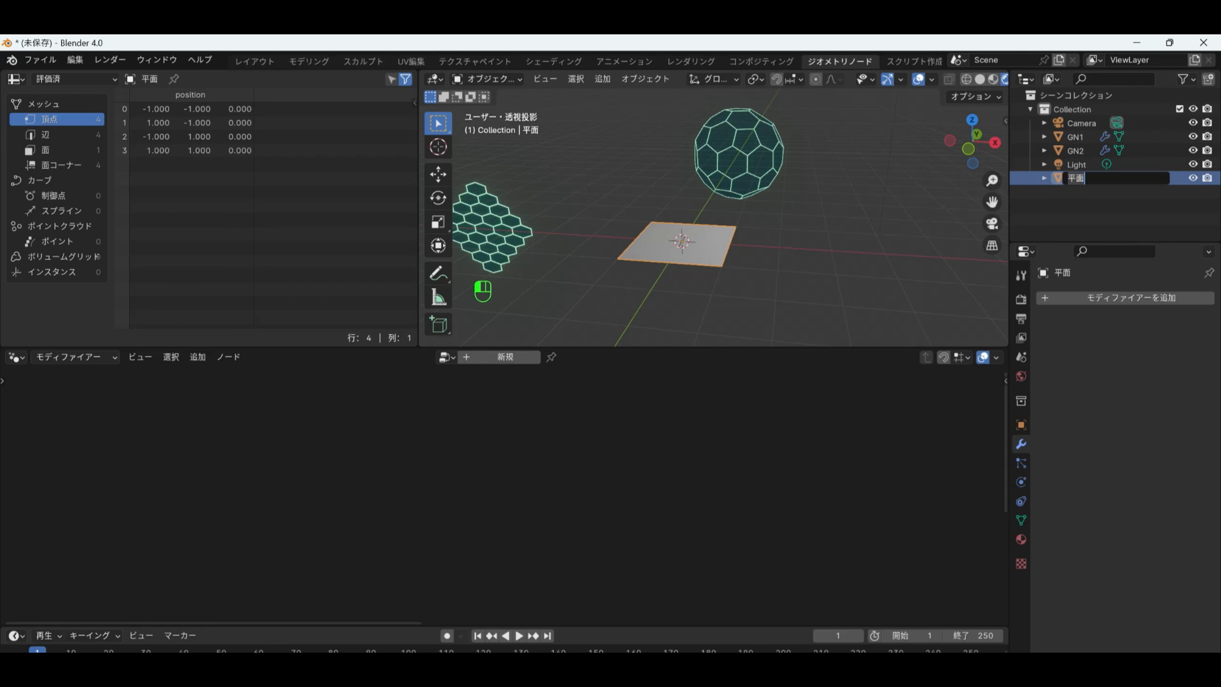
text(GN3)
key(Return)
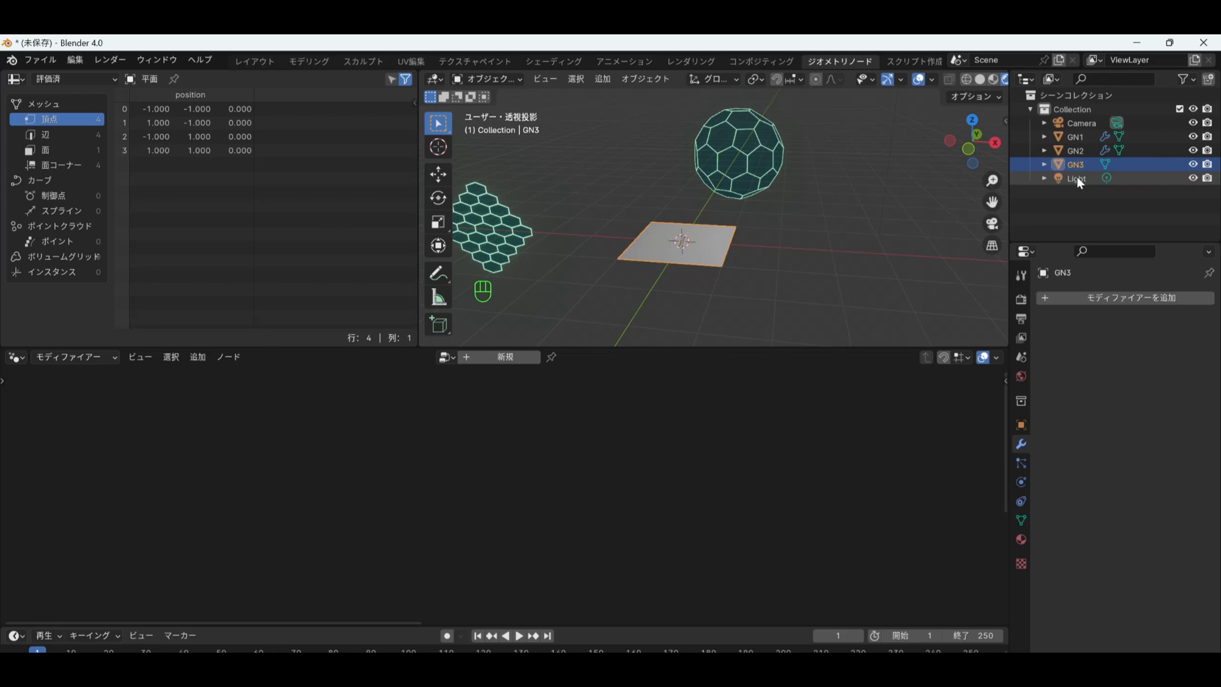
Add a Geometry Nodes modifier to the plane GN3 and assign it the existing GN2 node group.
click(736, 284)
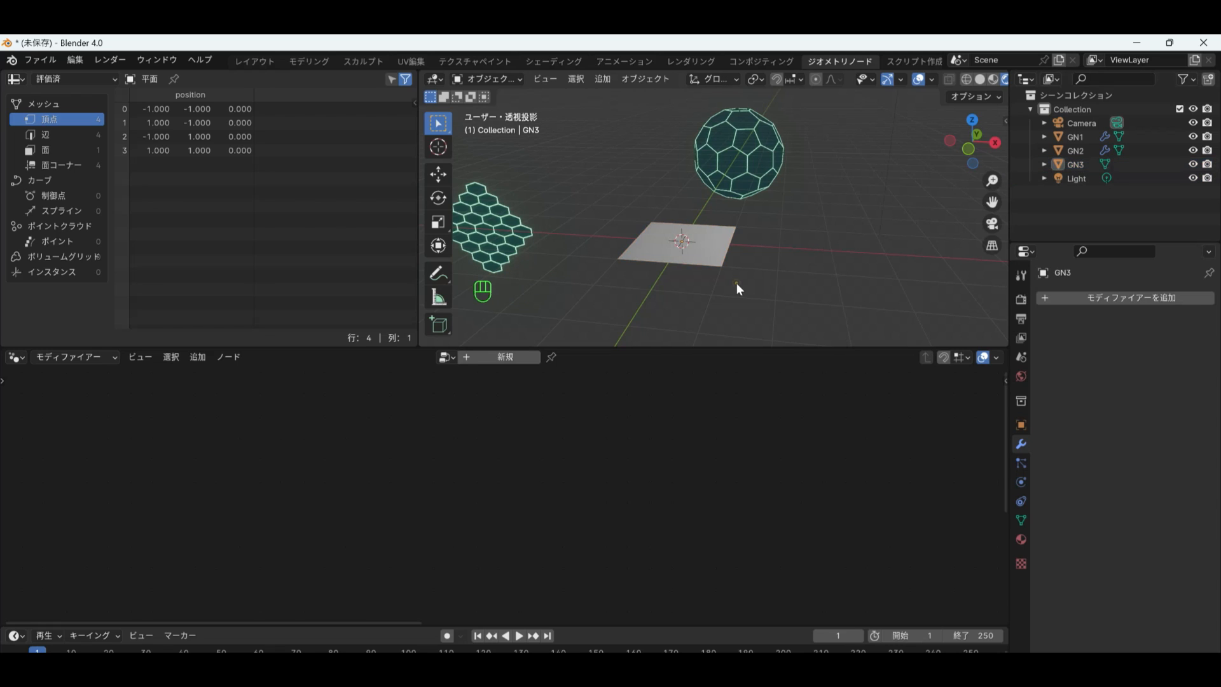
click(704, 261)
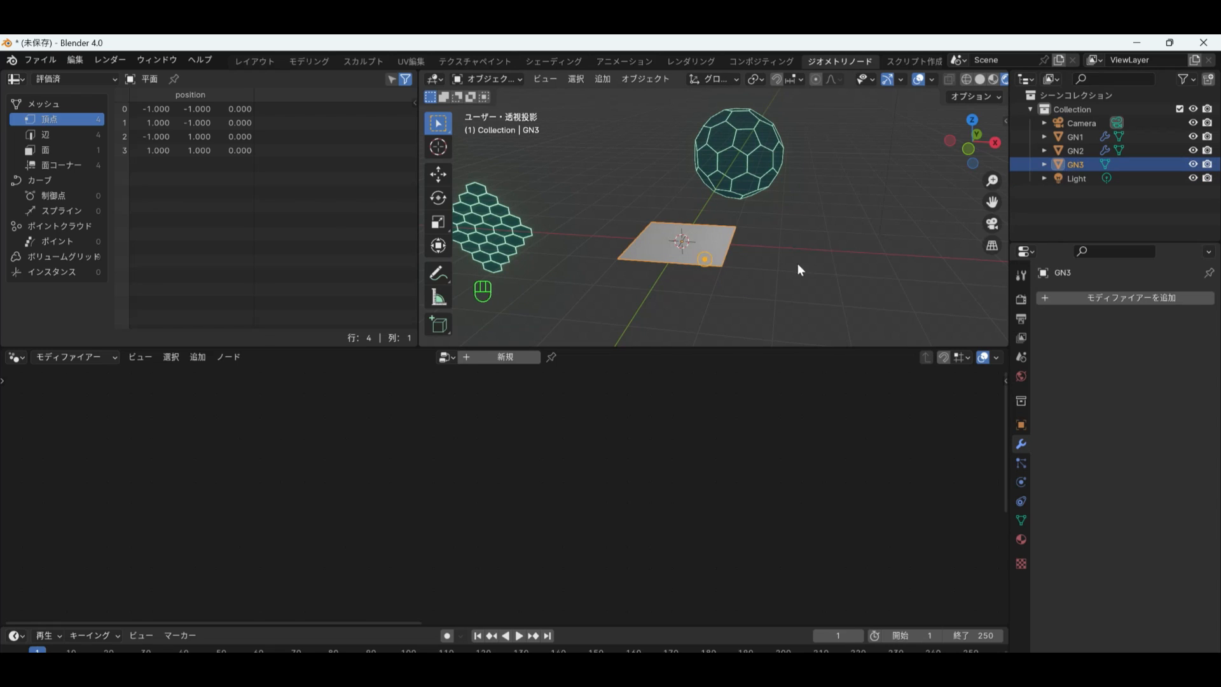
click(1079, 301)
click(1034, 303)
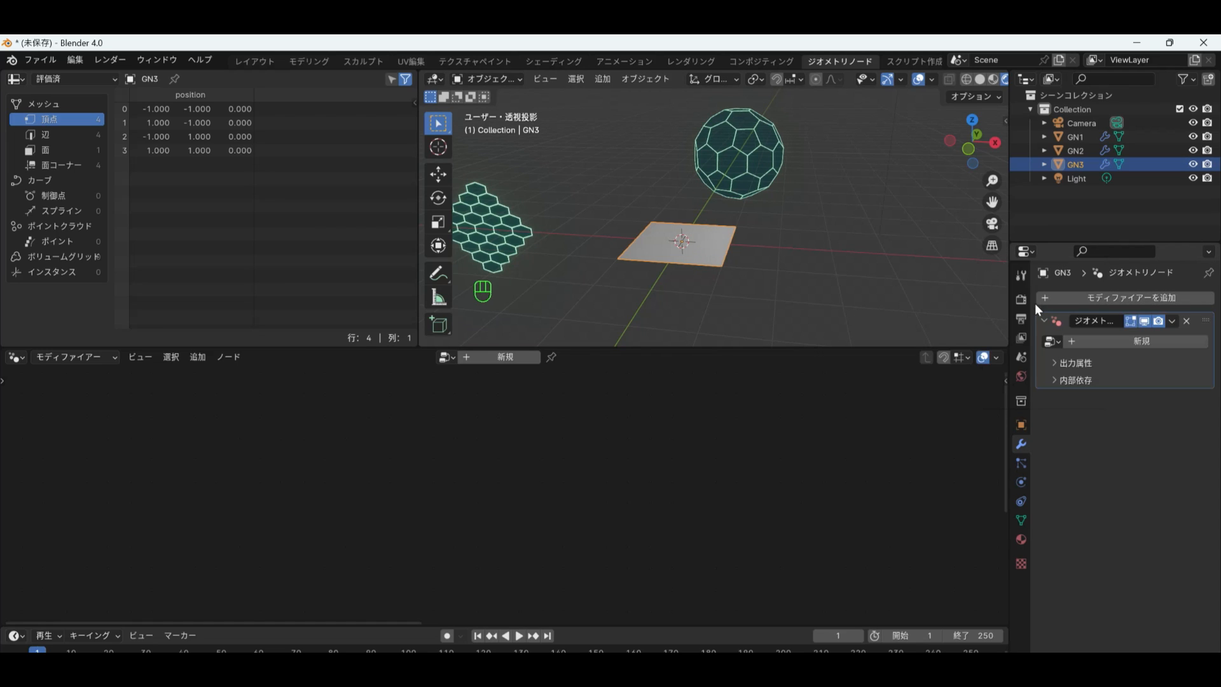
click(1053, 342)
click(936, 375)
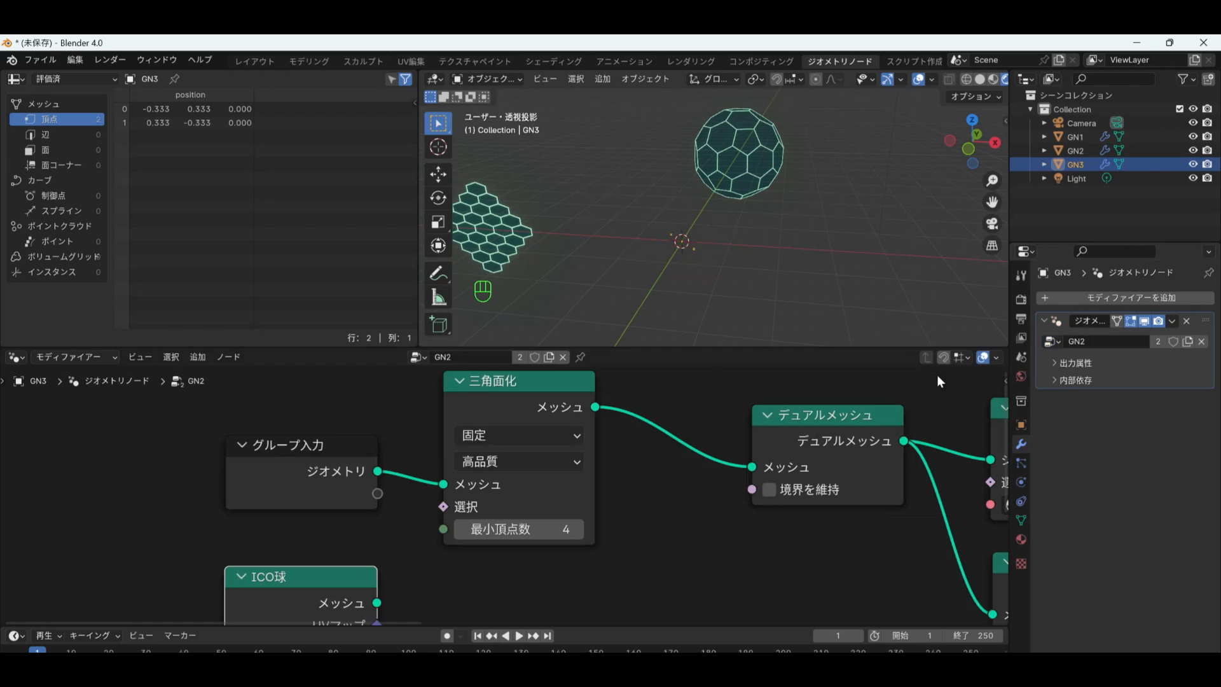
Make GN3's node group a single-user copy and rename it GN3.
click(1157, 341)
click(1109, 346)
key(ctrl+a)
key(BackSpace)
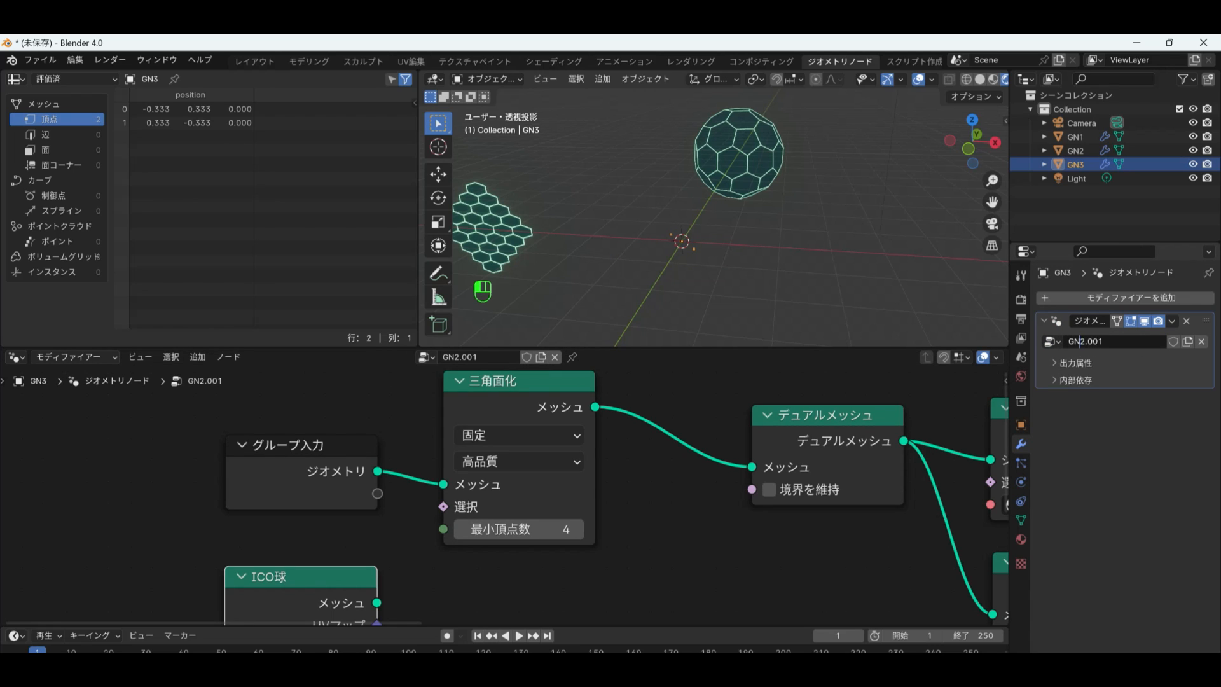
text(GN3)
key(Return)
Delete the Triangulate, Dual Mesh and Ico Sphere nodes from the GN3 node tree.
scroll(666, 505, down, 3)
drag(371, 540, 529, 438)
key(x)
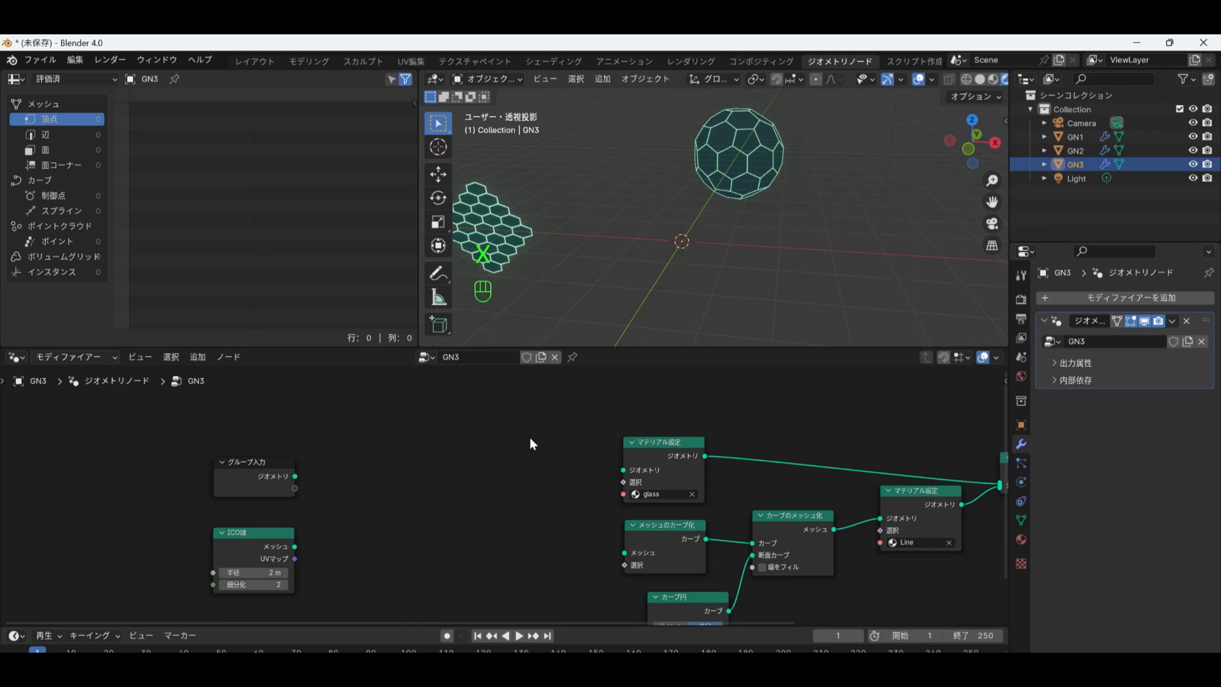
click(273, 546)
key(x)
Detach the Group Output node from Join Geometry, move it above, and link Group Input's geometry directly to it.
scroll(447, 510, down, 2)
middle_drag(447, 510, 262, 495)
alt+drag(788, 474, 683, 396)
drag(136, 464, 674, 401)
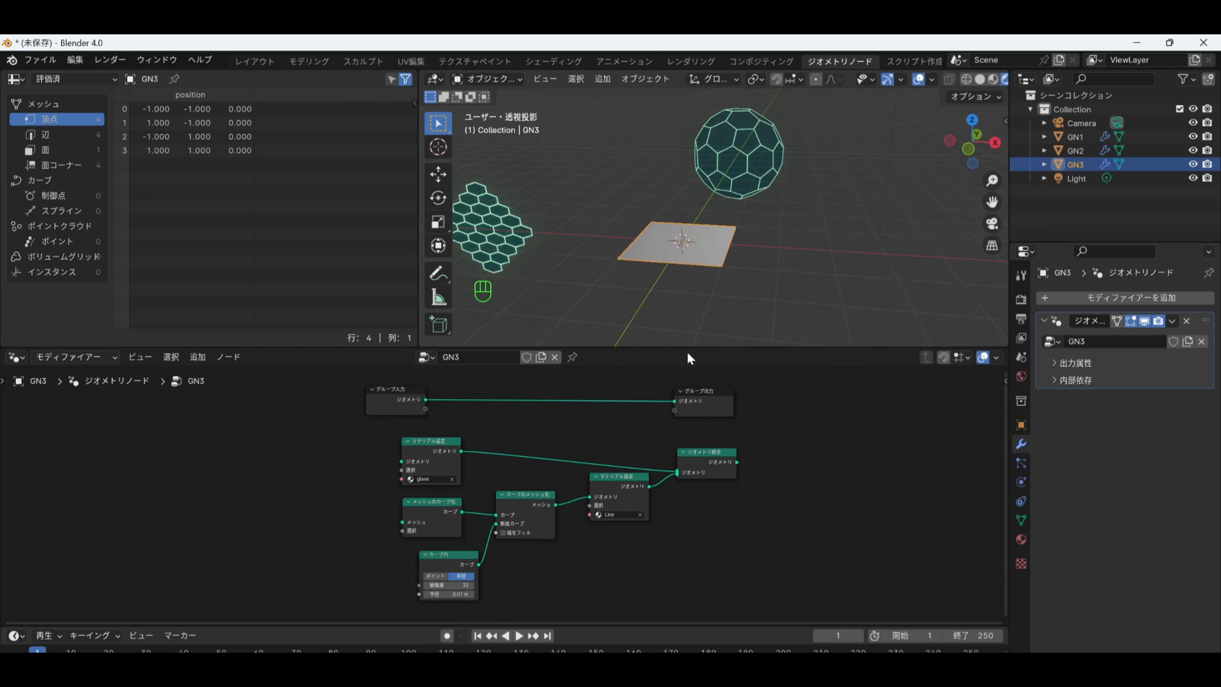
Make room in the node tree by shifting Group Input aside and moving the material, curve and Join Geometry nodes farther along as a block.
click(781, 251)
key(KP_7)
scroll(720, 203, up, 4)
scroll(706, 267, down, 2)
scroll(703, 267, up, 1)
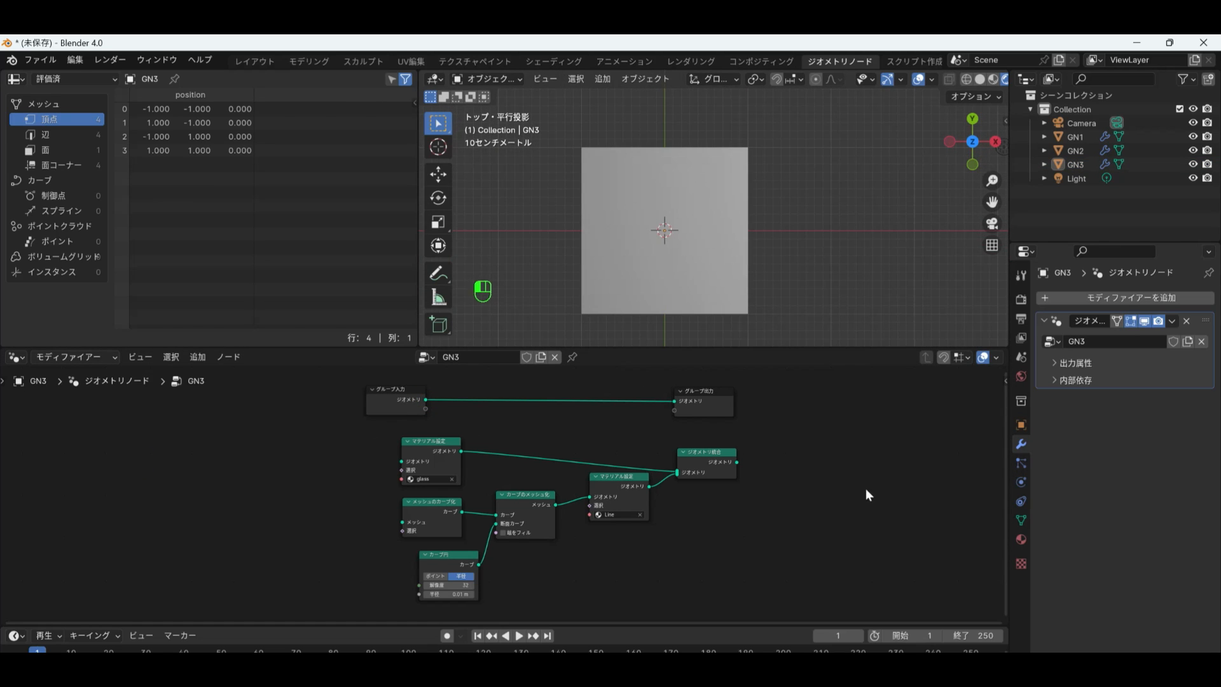
scroll(481, 427, up, 4)
middle_drag(480, 428, 480, 450)
drag(349, 407, 284, 408)
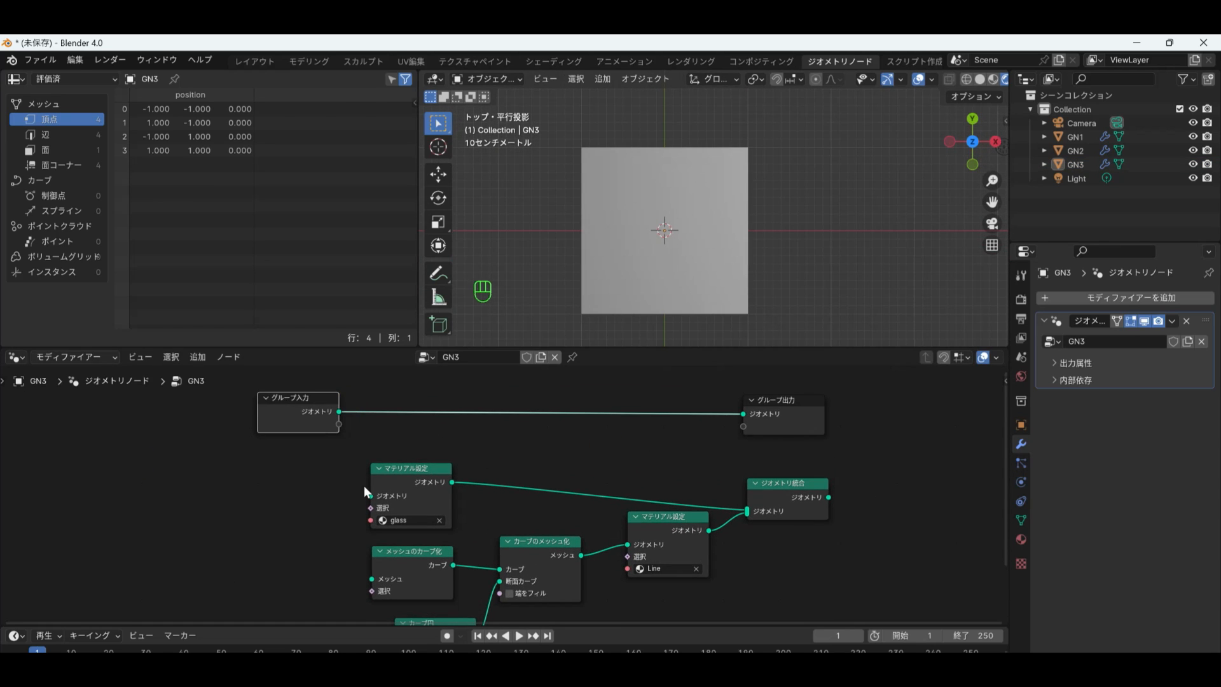
scroll(326, 476, down, 5)
drag(326, 476, 718, 586)
drag(632, 482, 890, 489)
click(356, 426)
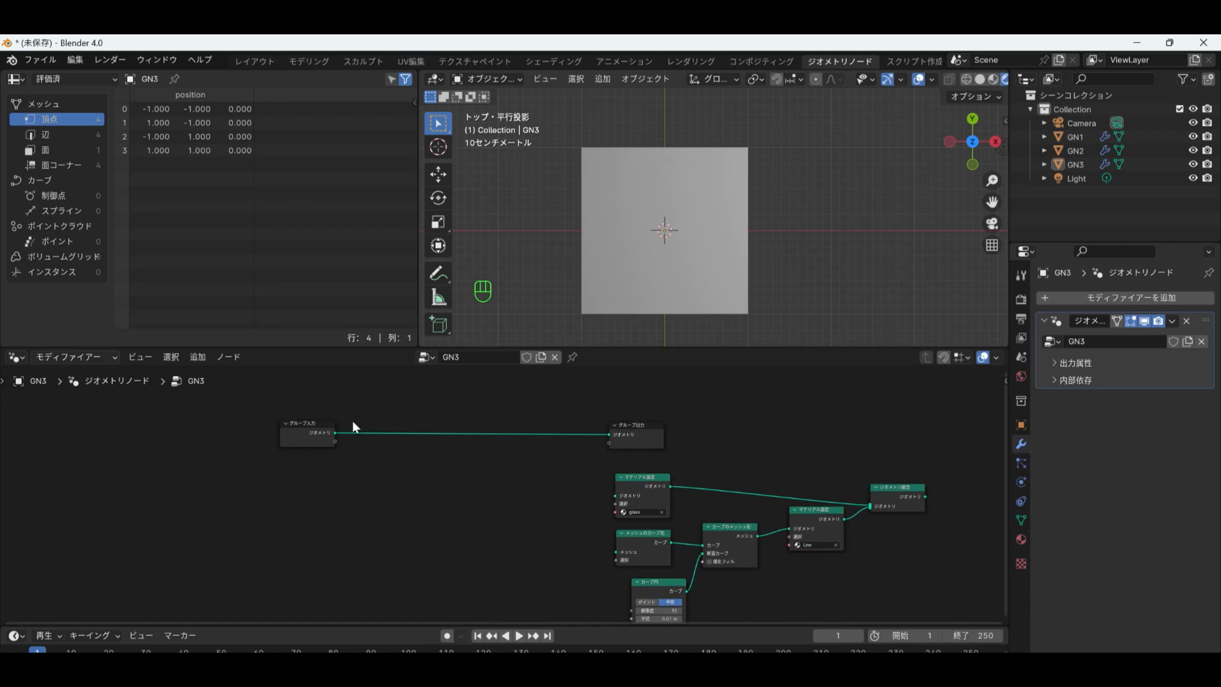
Add a Grid mesh primitive node on the link into Group Output, replacing Group Input as the geometry source.
scroll(382, 428, up, 3)
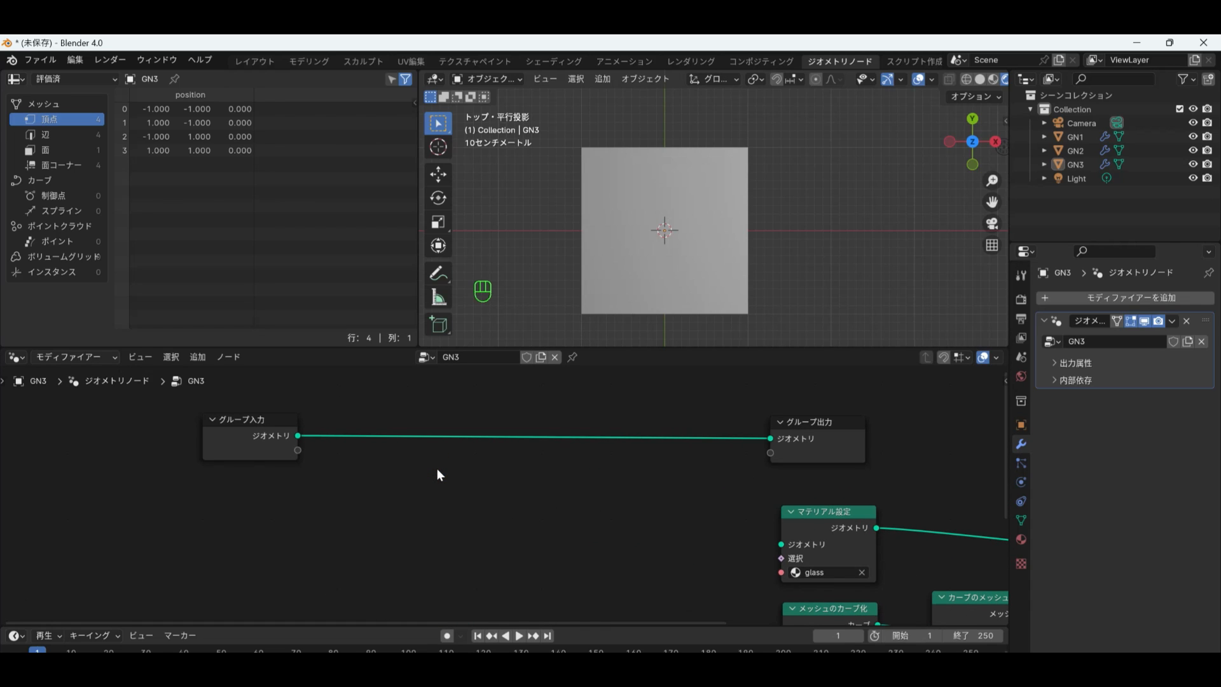
key(shift+a)
mouse_move(437, 470)
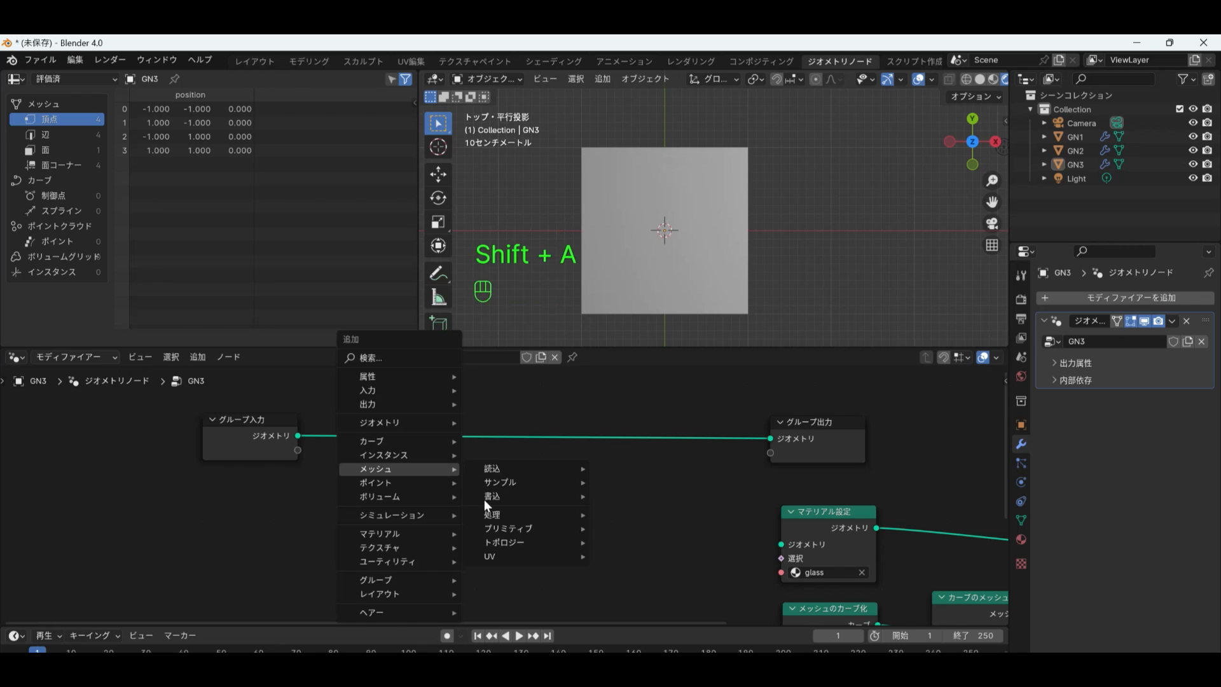
mouse_move(499, 529)
click(636, 570)
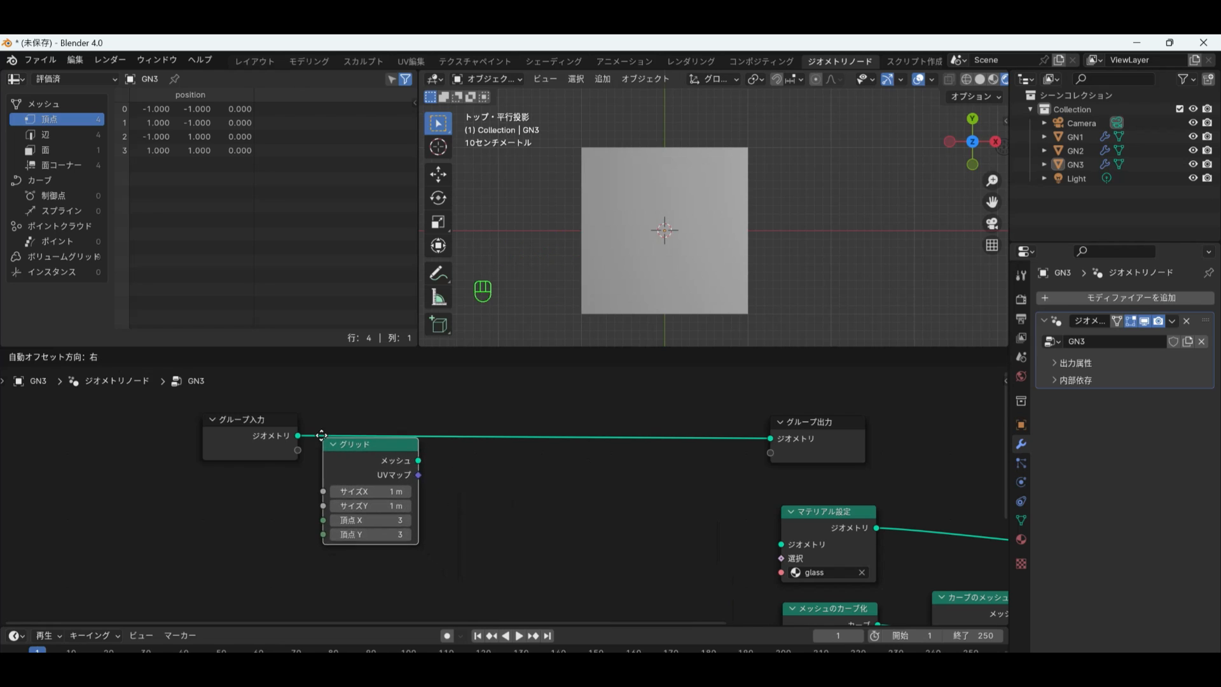
click(322, 408)
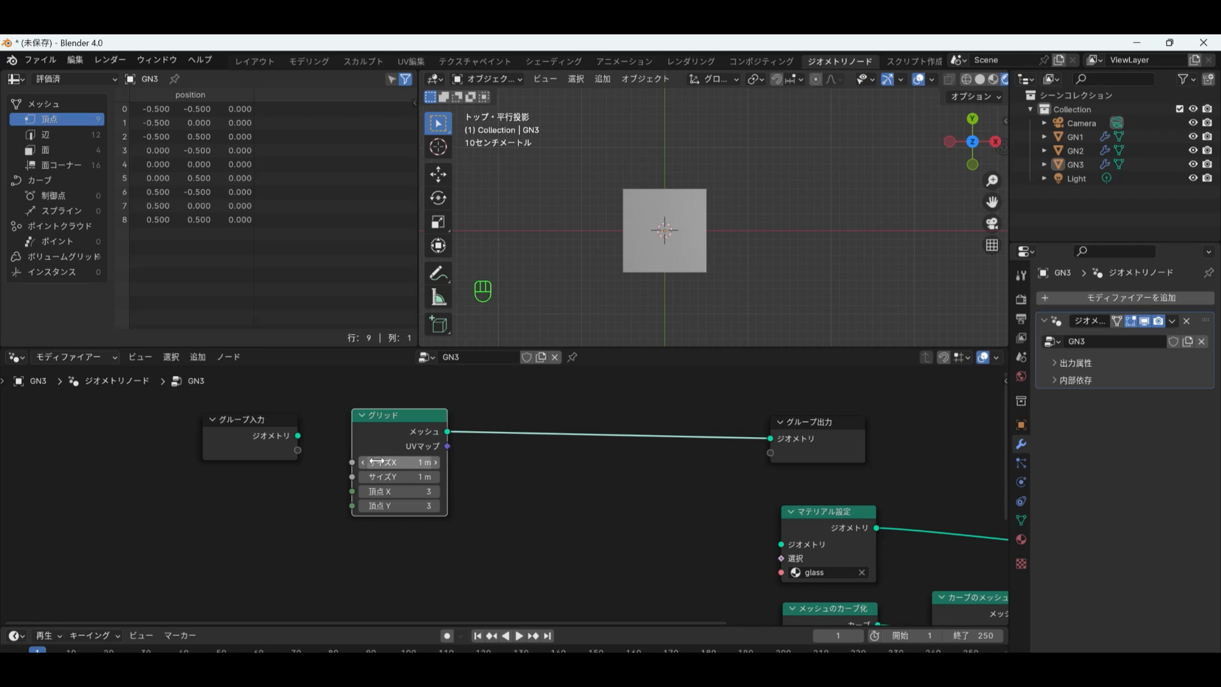
Set the Grid node's X and Y sizes to 5 m and its X and Y vertex counts to 5.
drag(381, 462, 382, 476)
text(5)
key(Return)
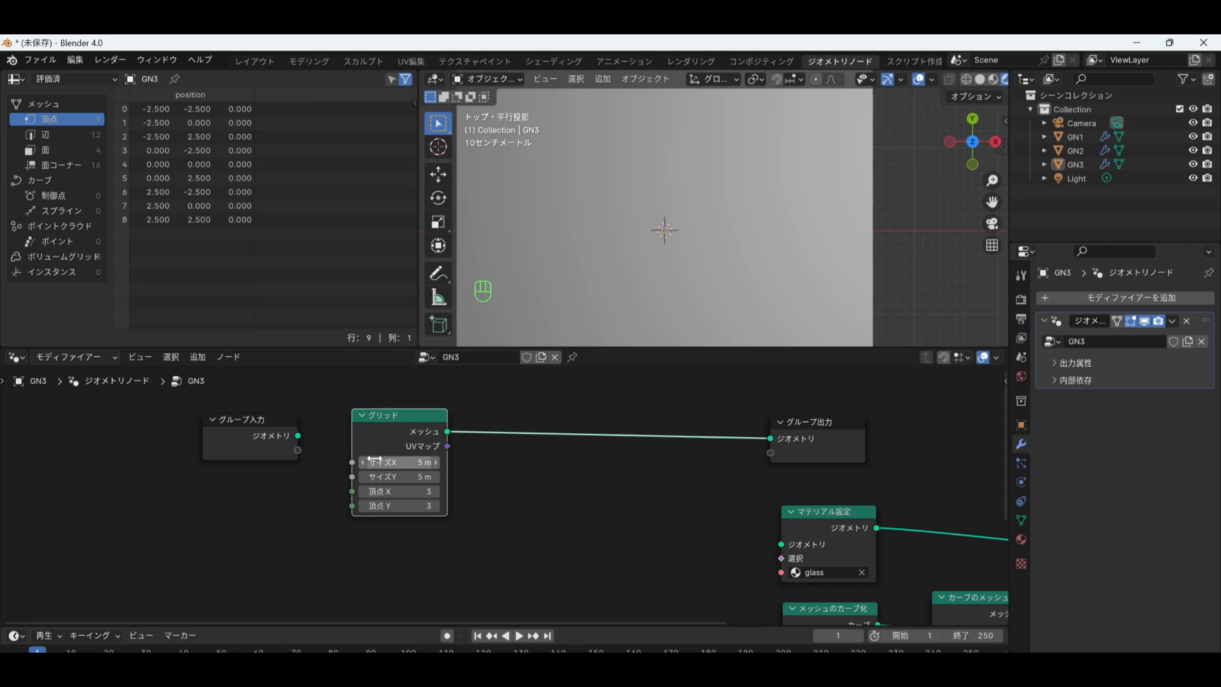
drag(396, 491, 397, 505)
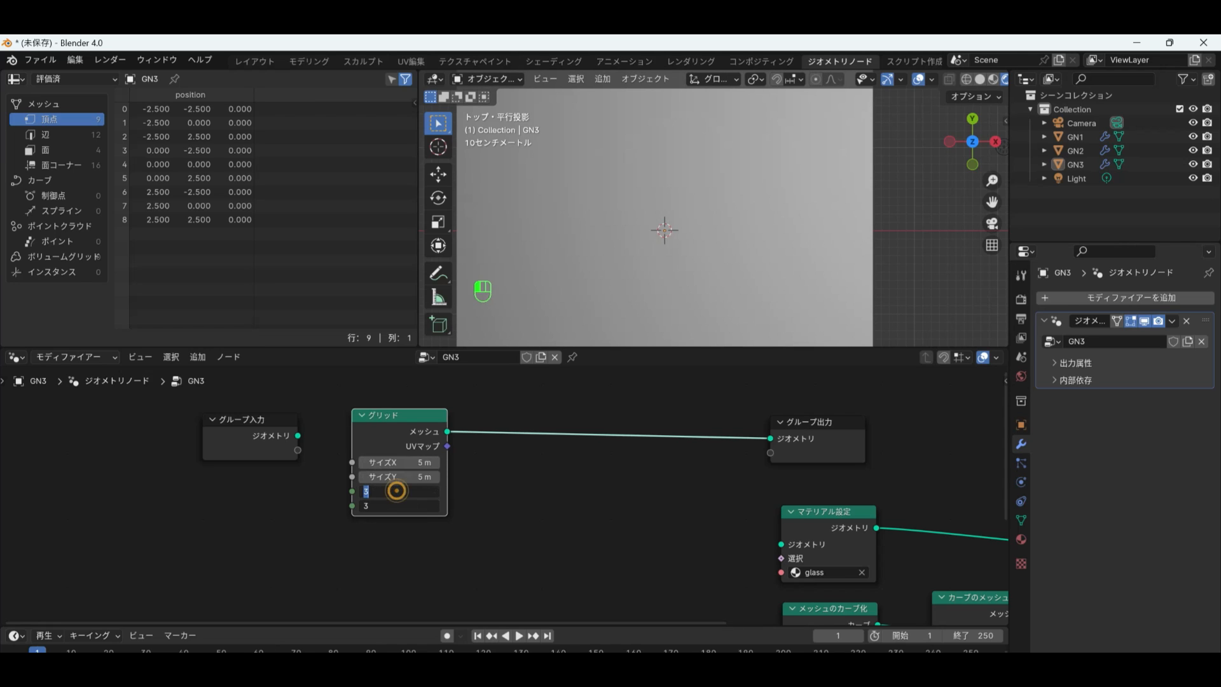
text(5)
key(Return)
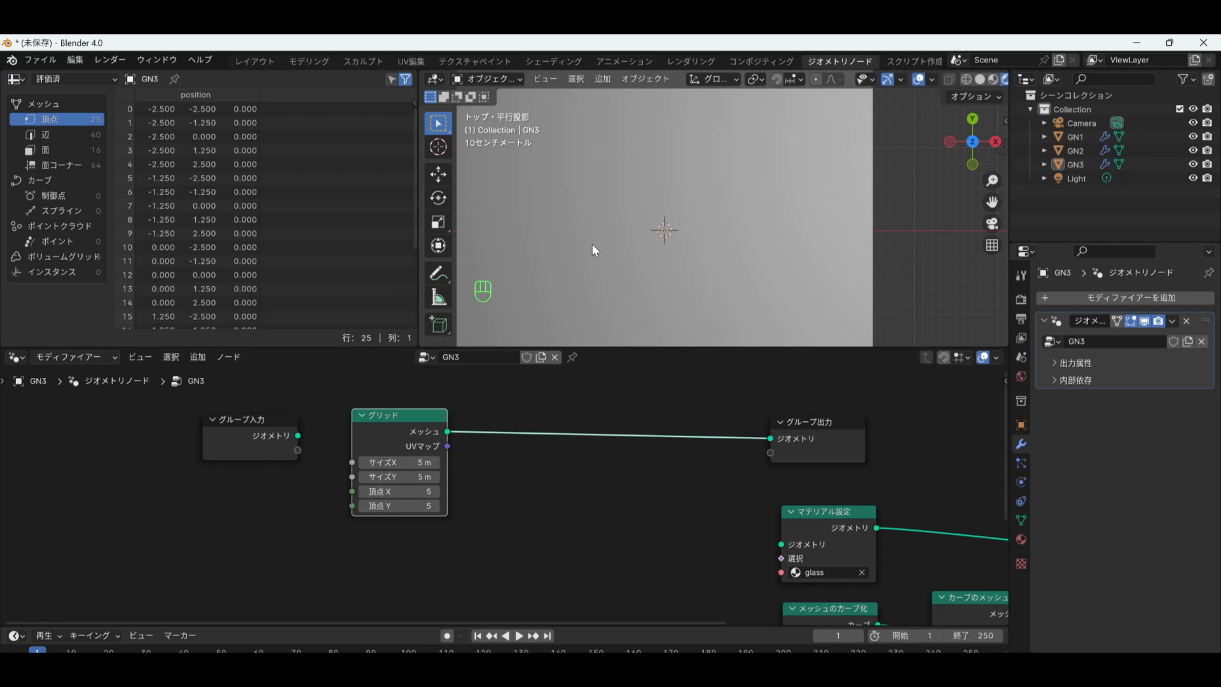
scroll(591, 249, down, 5)
scroll(592, 249, up, 2)
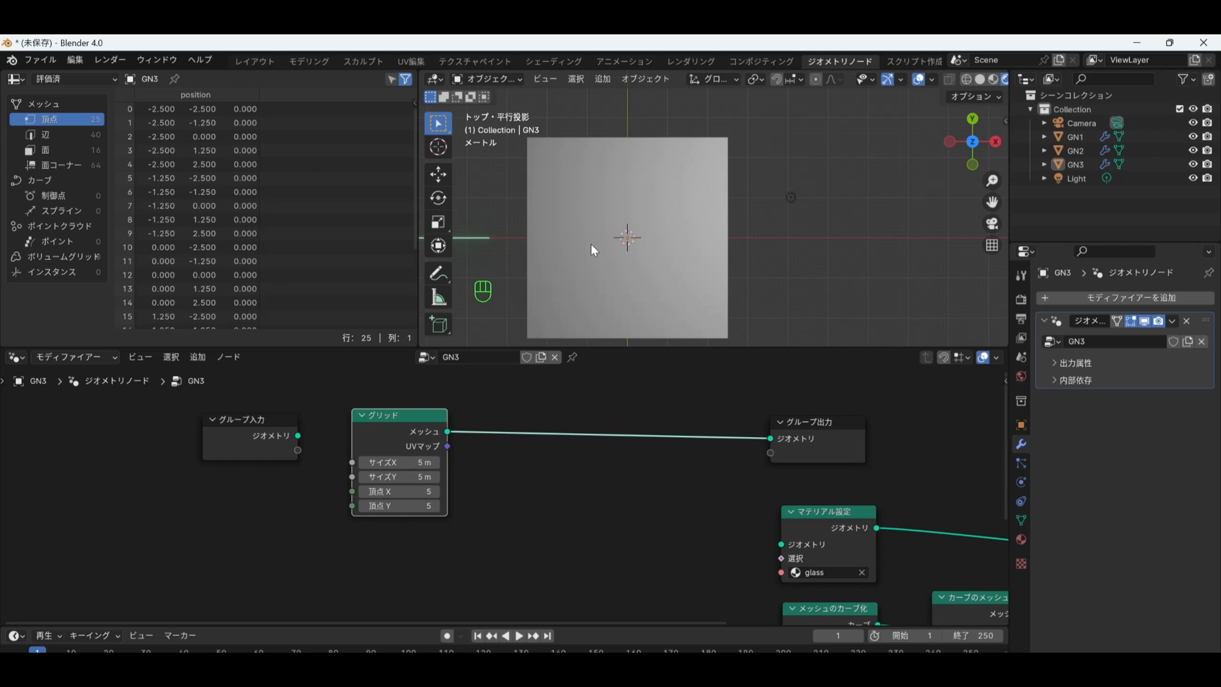
Add a Cylinder mesh primitive node below the link between Grid and Group Output.
key(shift+a)
mouse_move(629, 488)
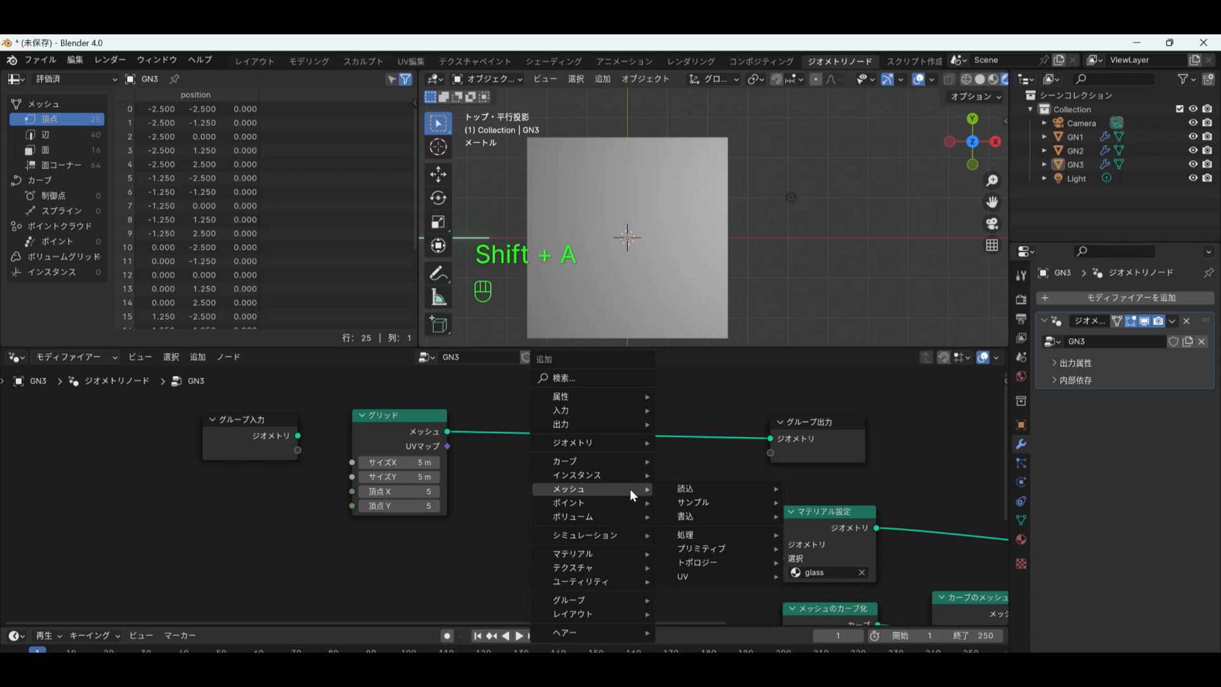
mouse_move(708, 545)
click(816, 578)
click(537, 470)
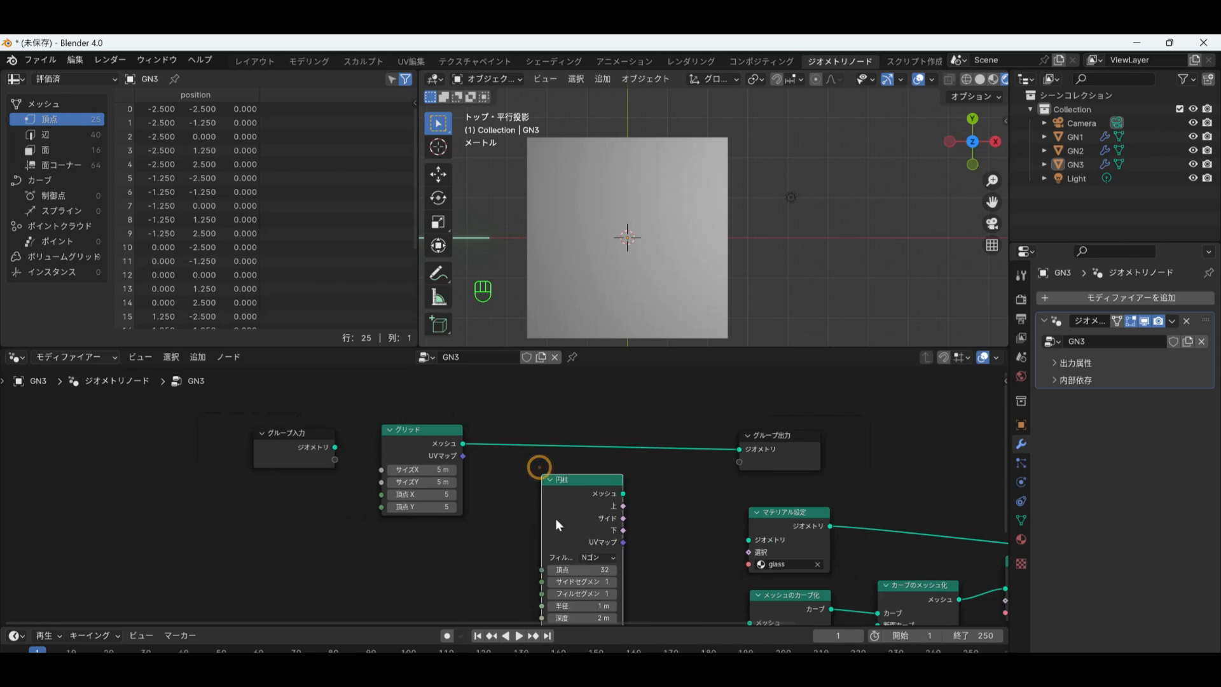
Turn the Cylinder node into a flat hexagon with 6 vertices and 0 m depth, and reposition it below the Grid link.
click(573, 545)
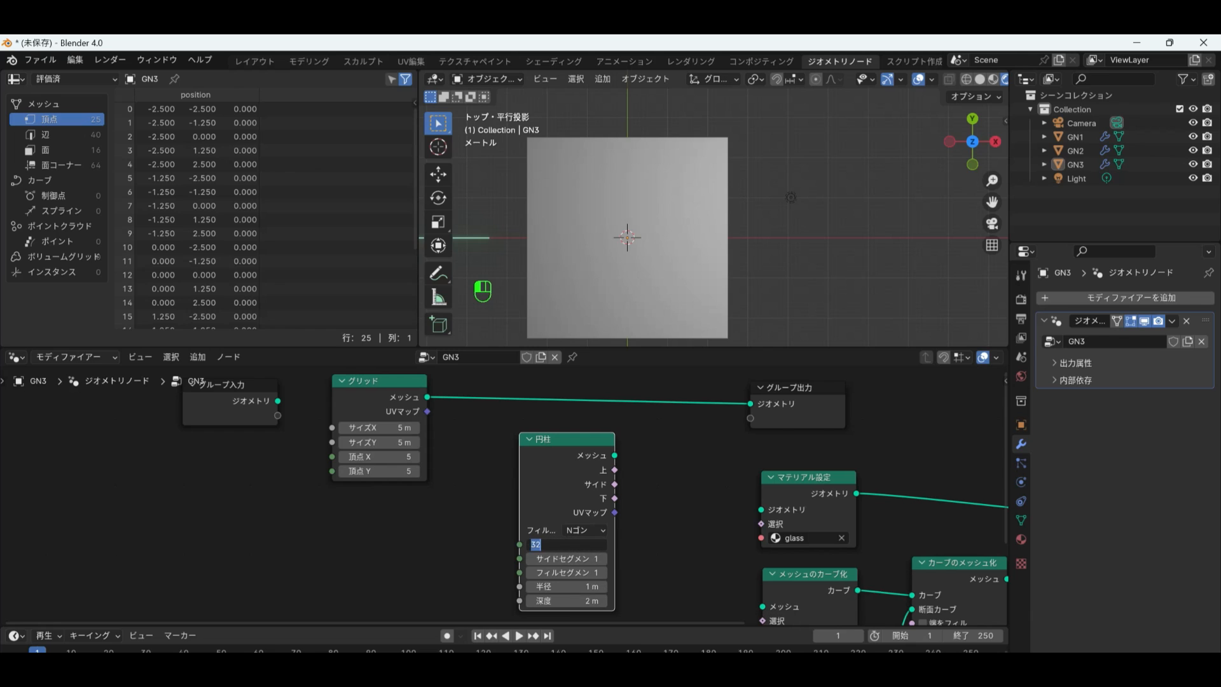
text(6)
key(Return)
scroll(571, 600, up, 1)
click(571, 599)
text(0)
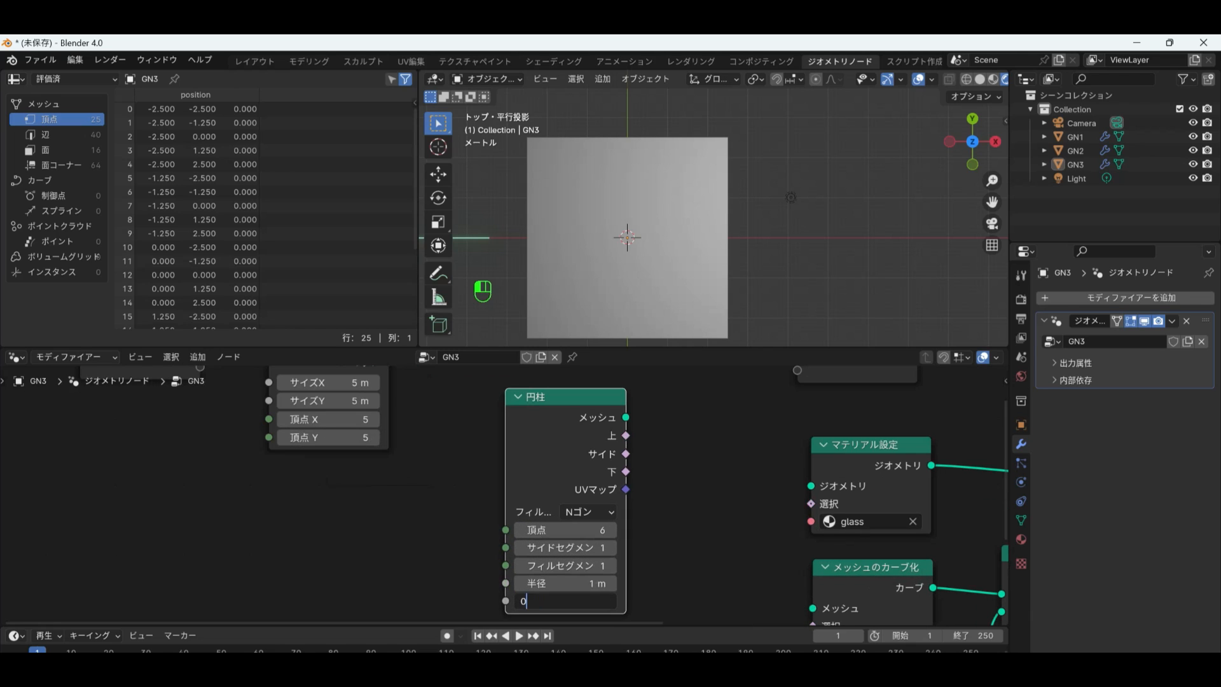
key(Return)
click(684, 476)
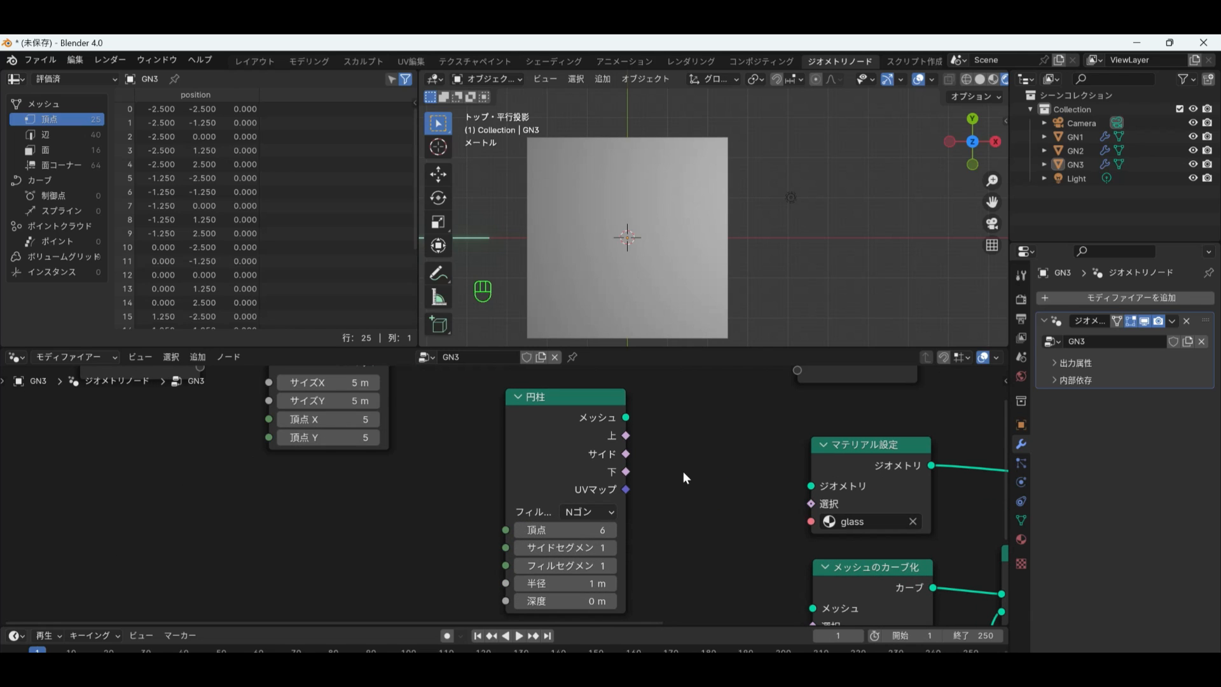
scroll(682, 471, down, 4)
drag(602, 421, 556, 453)
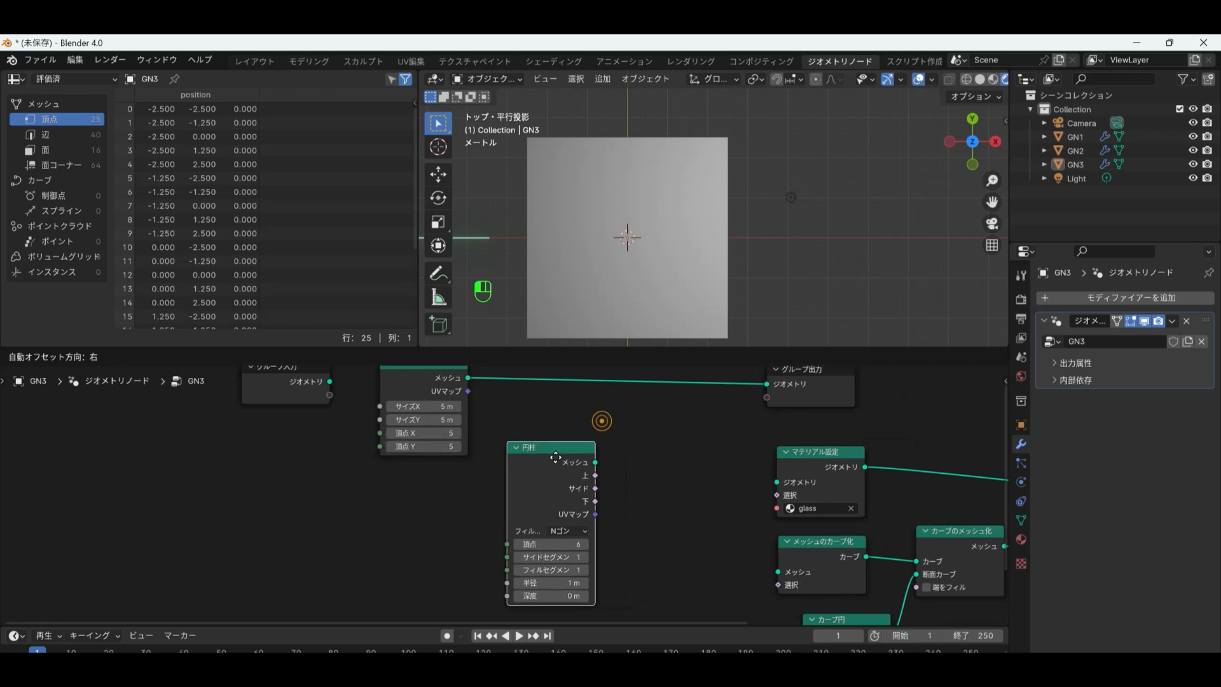
Insert an Instance on Points node between Grid and Group Output and connect the Cylinder mesh to its Instance input.
click(672, 456)
key(shift+a)
mouse_move(659, 440)
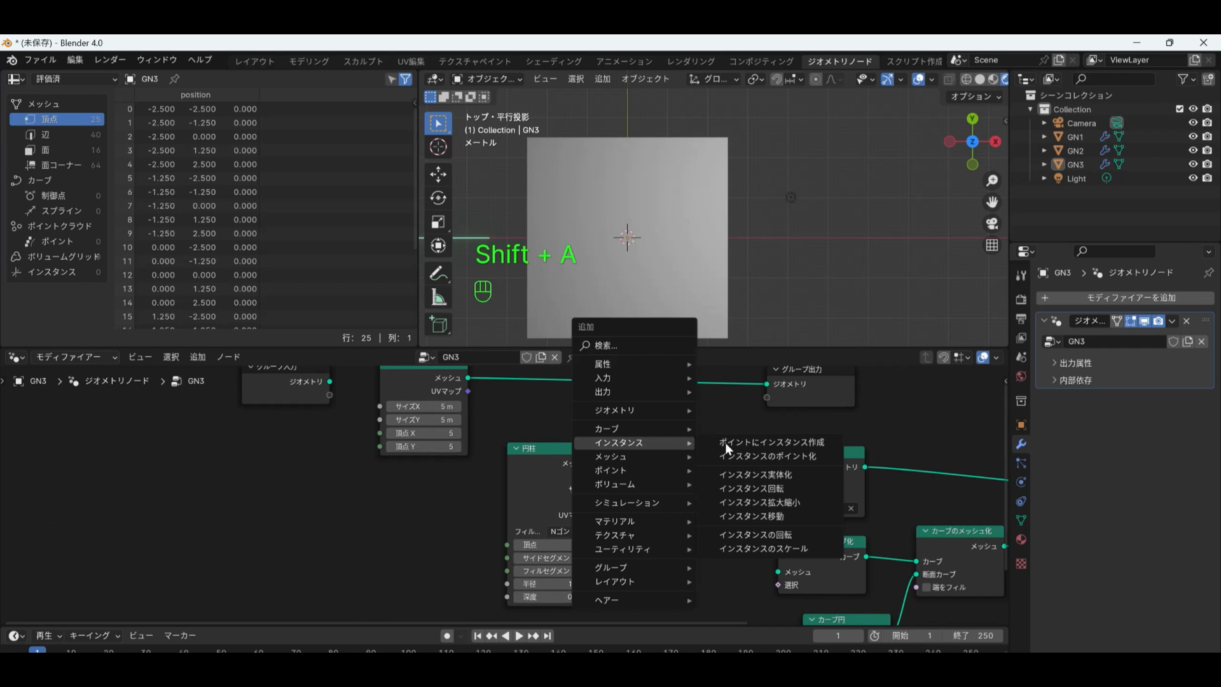
click(788, 440)
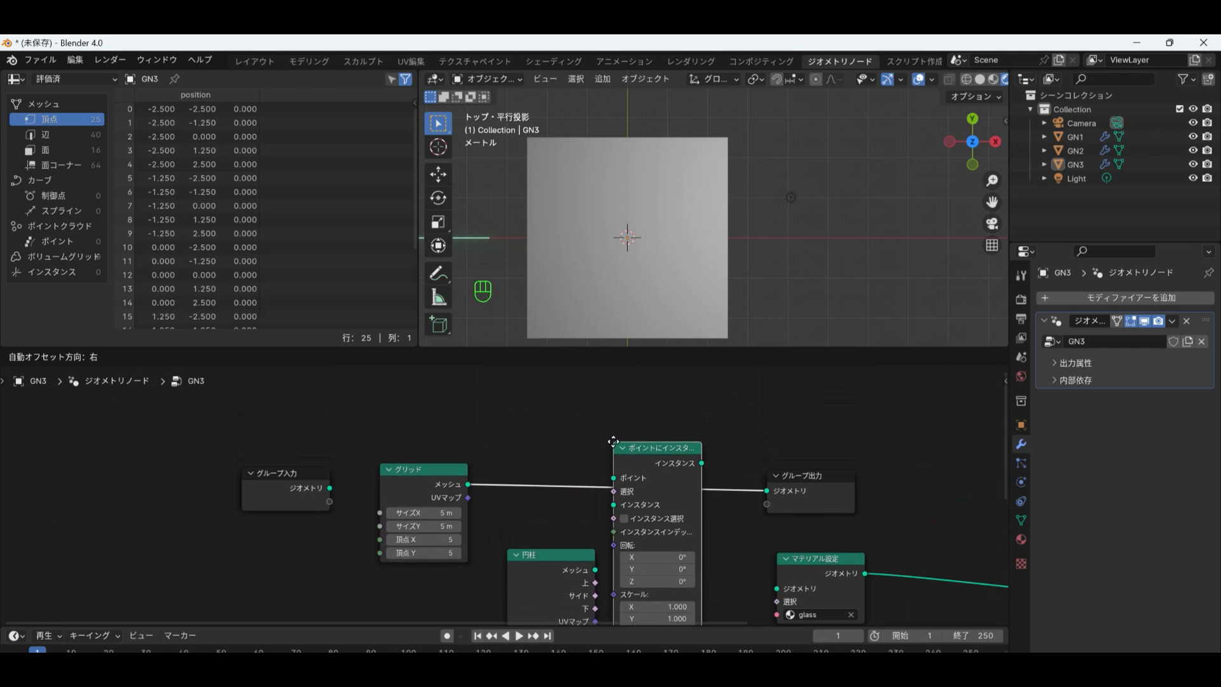
click(606, 457)
middle_drag(565, 512, 572, 459)
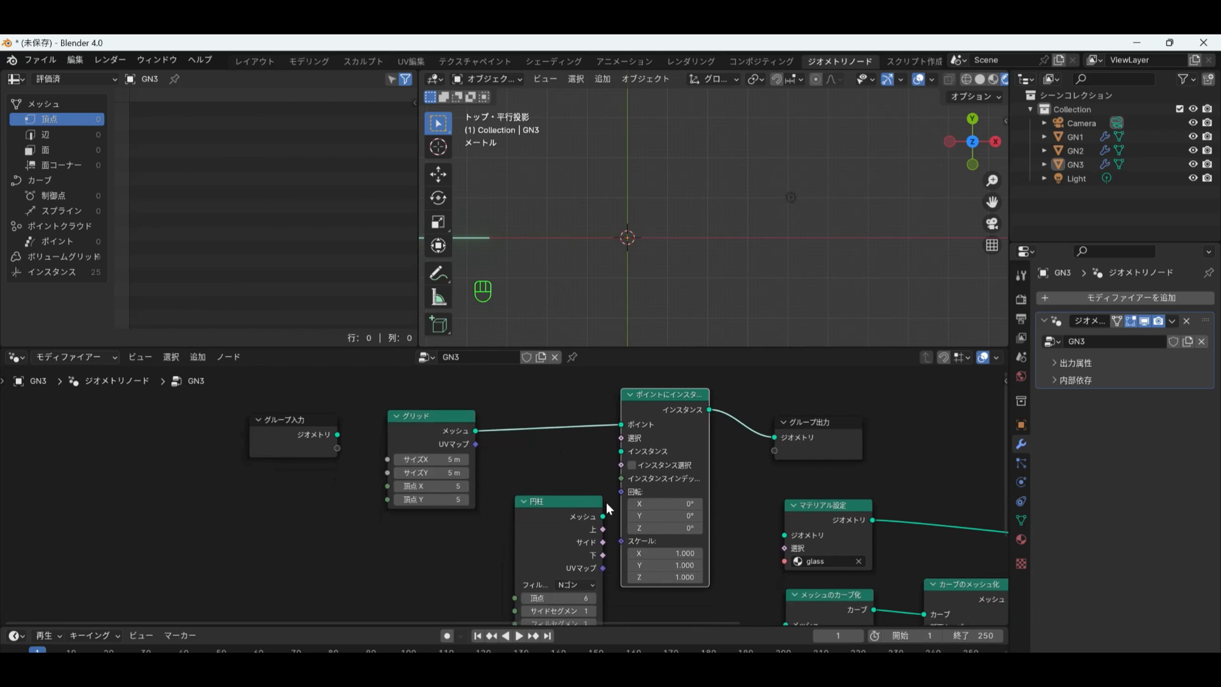
drag(604, 516, 616, 455)
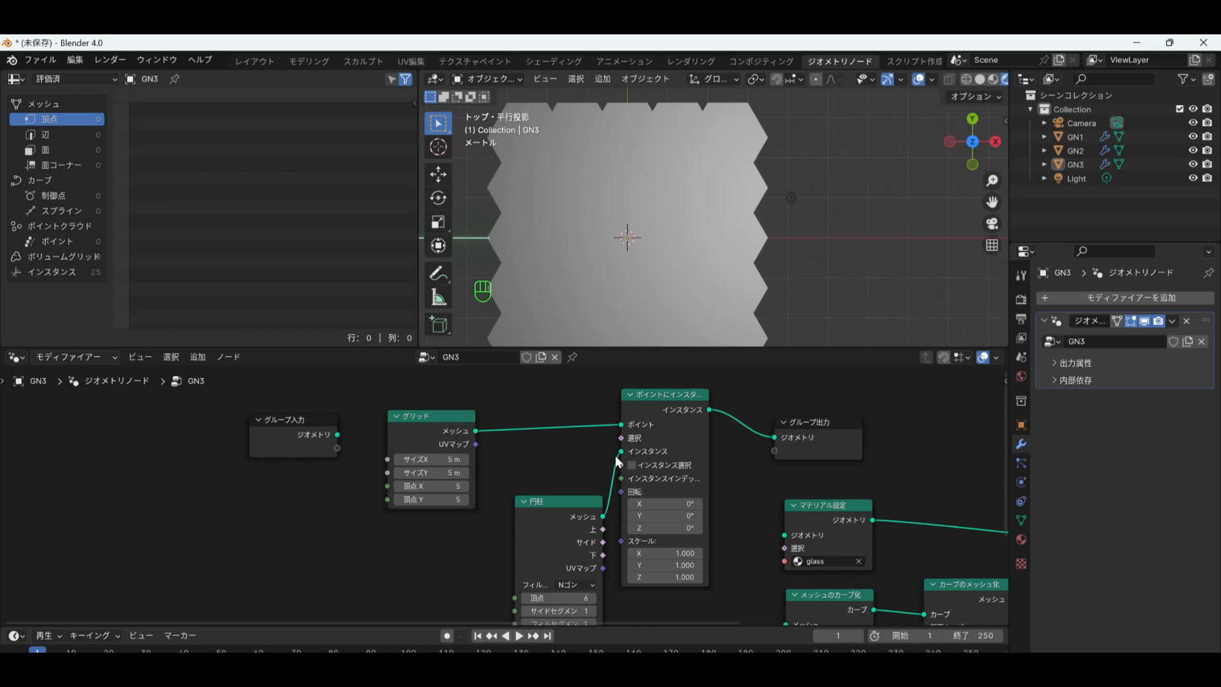
Set the Z rotation to 90° on the Instance on Points node.
click(665, 528)
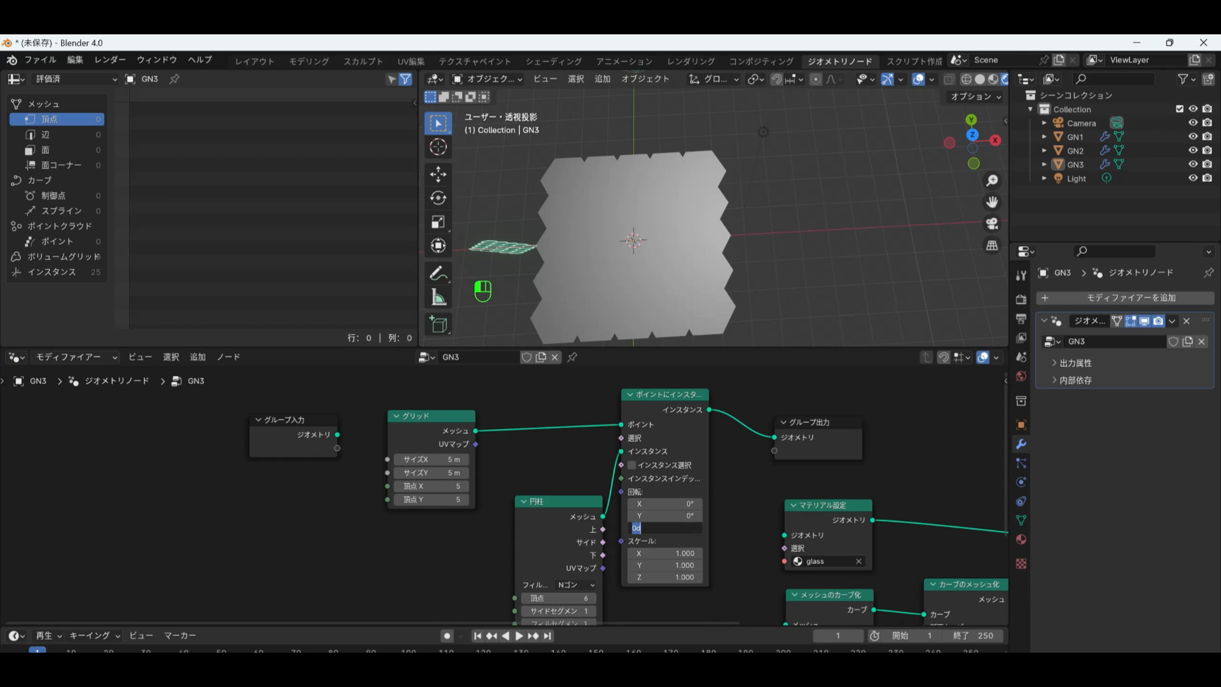
text(90)
key(Return)
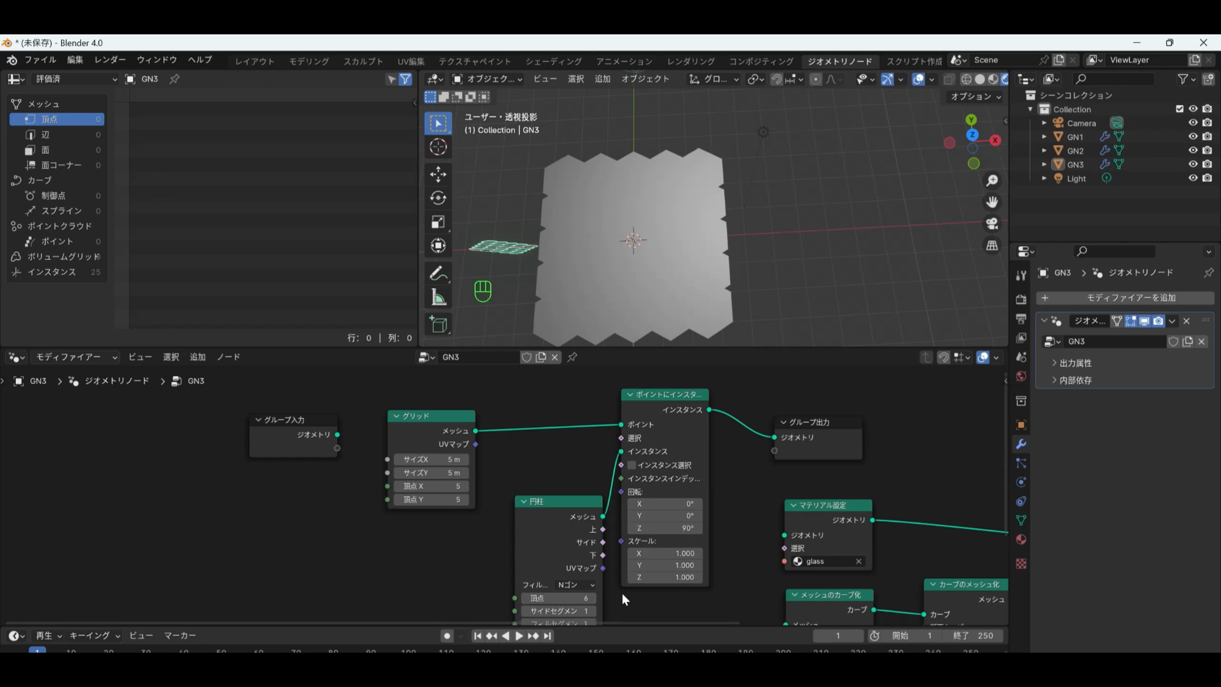
Set the Cylinder node's radius to 0.7 m to shrink the instanced hexagons.
middle_drag(622, 592, 630, 514)
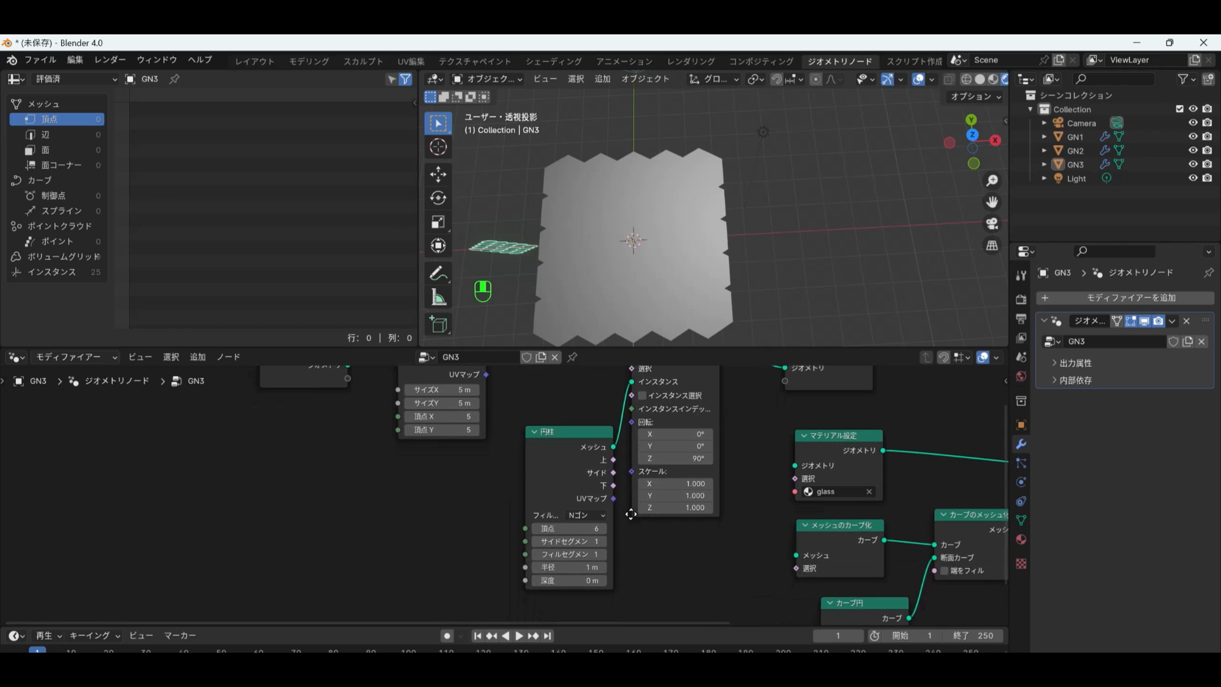
click(535, 568)
click(535, 567)
click(535, 567)
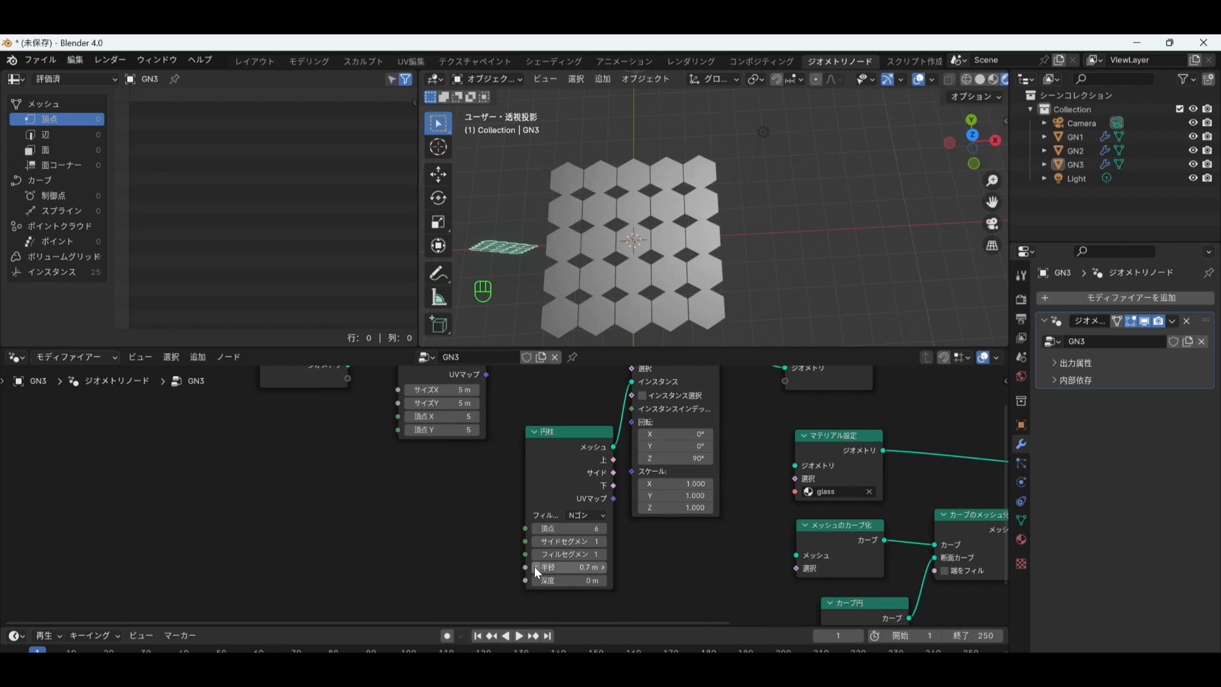
key(KP_7)
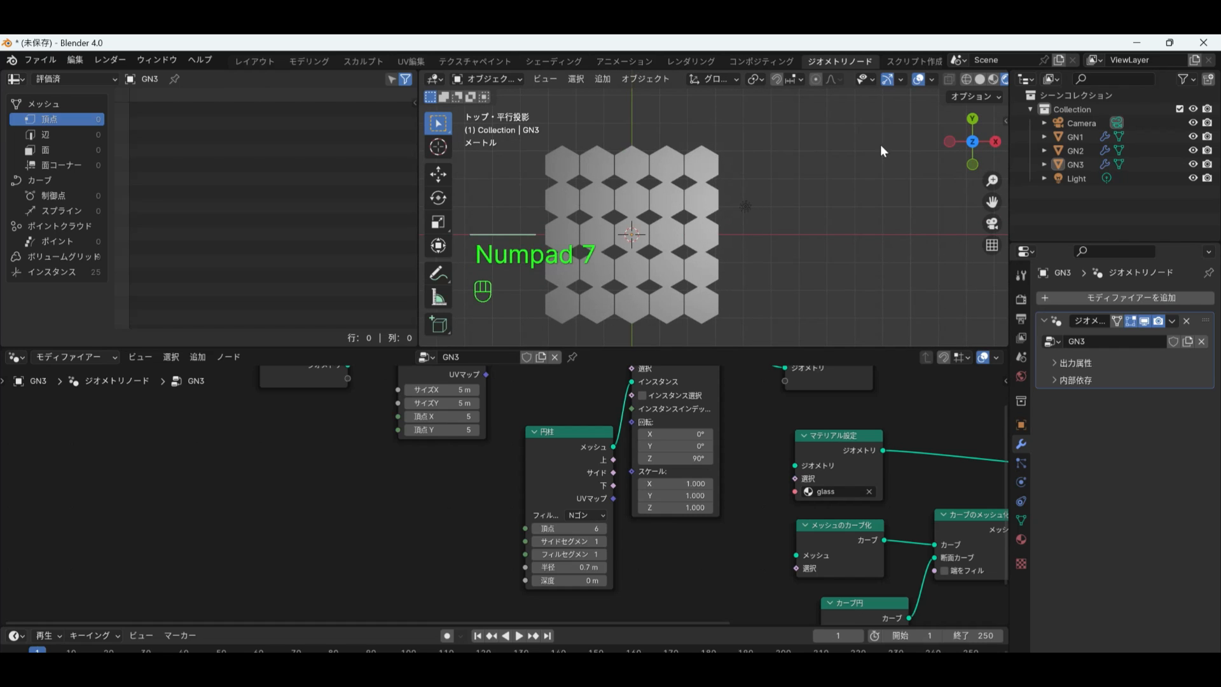
scroll(880, 143, down, 2)
scroll(654, 243, up, 3)
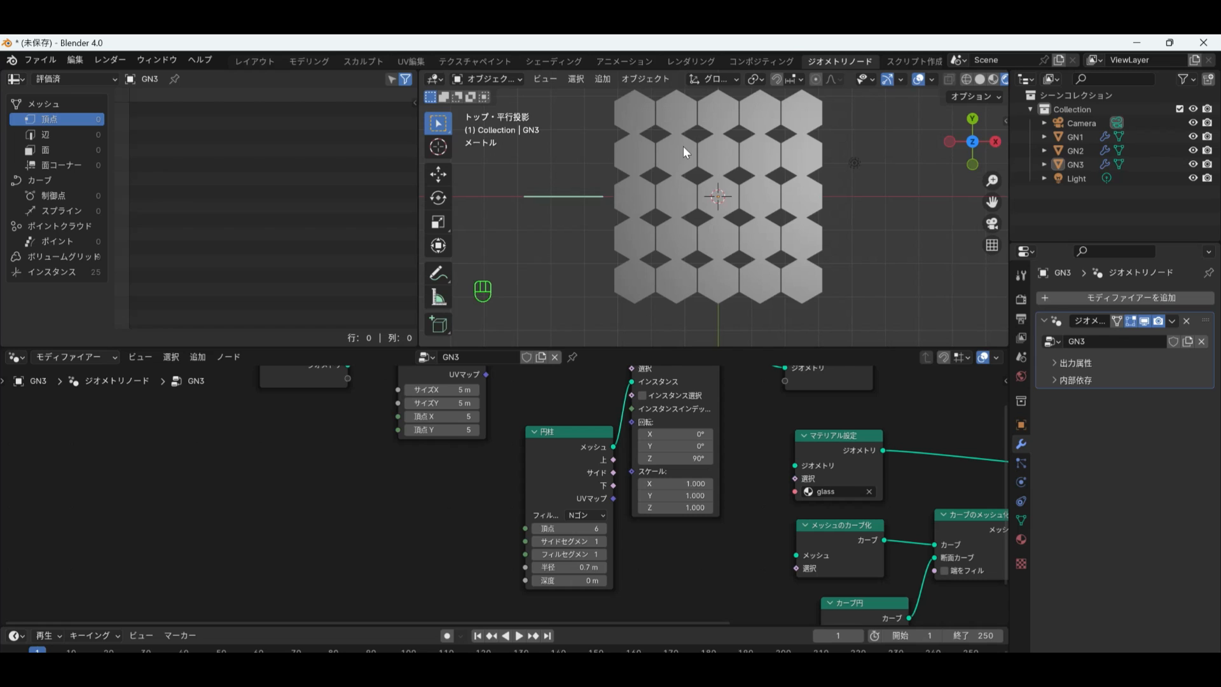
scroll(696, 494, down, 2)
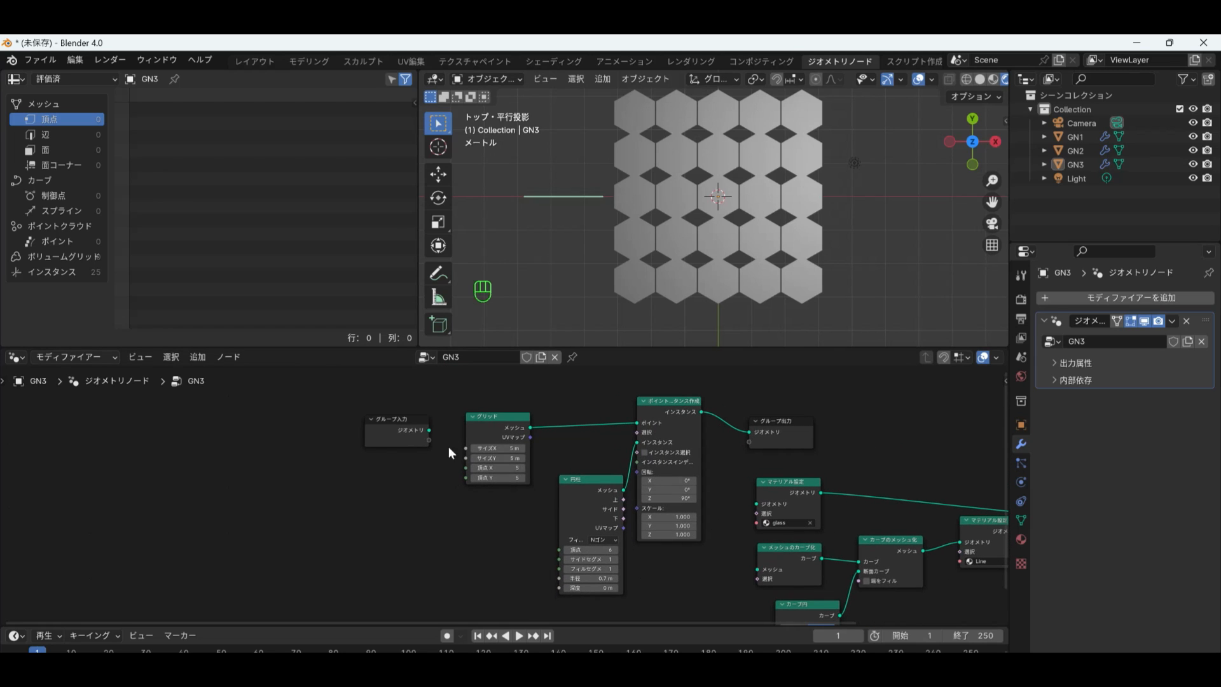
Move the Group Input and Grid nodes aside and insert a Set Position node between Grid and Instance on Points.
drag(398, 423, 290, 420)
drag(489, 416, 373, 408)
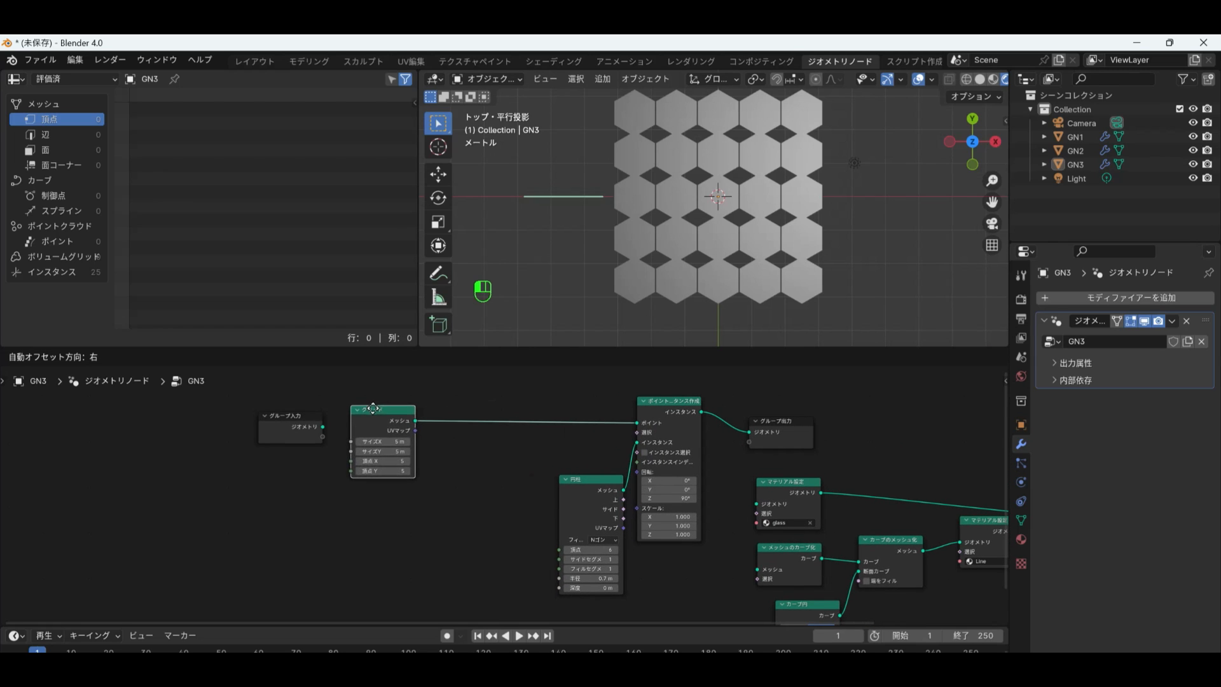
key(shift+a)
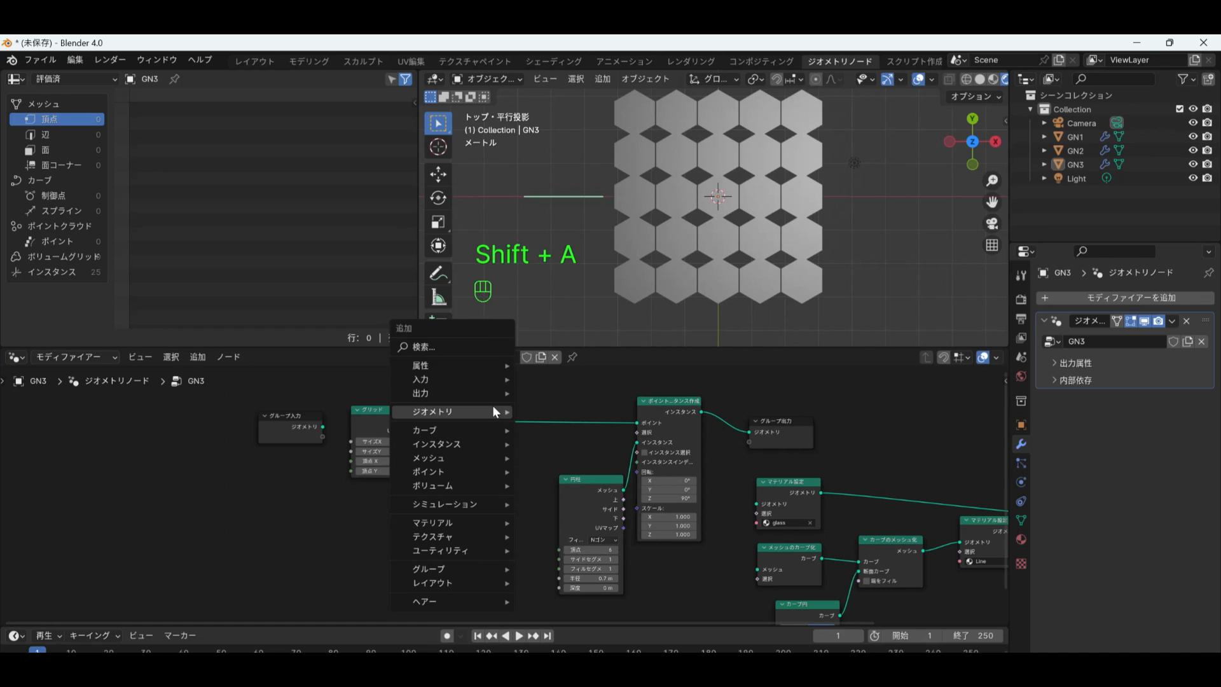
mouse_move(492, 412)
mouse_move(560, 437)
click(704, 444)
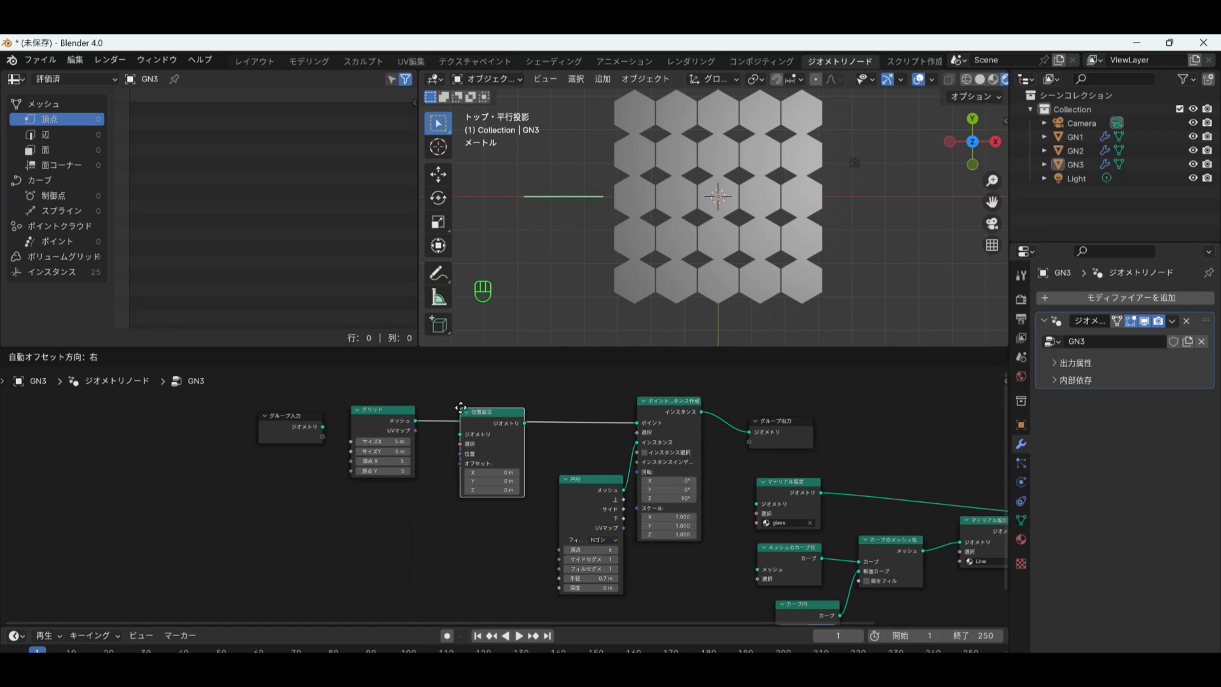
click(481, 405)
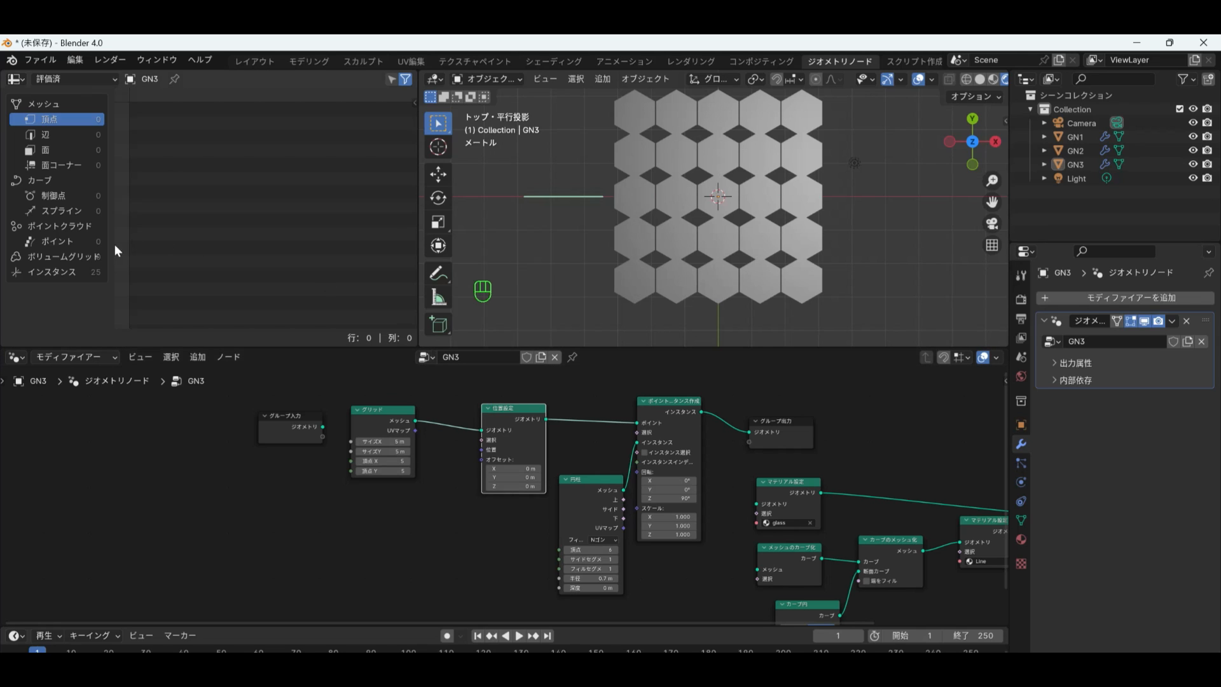
Examine the positions of the hexagon instances by index in the spreadsheet.
click(56, 272)
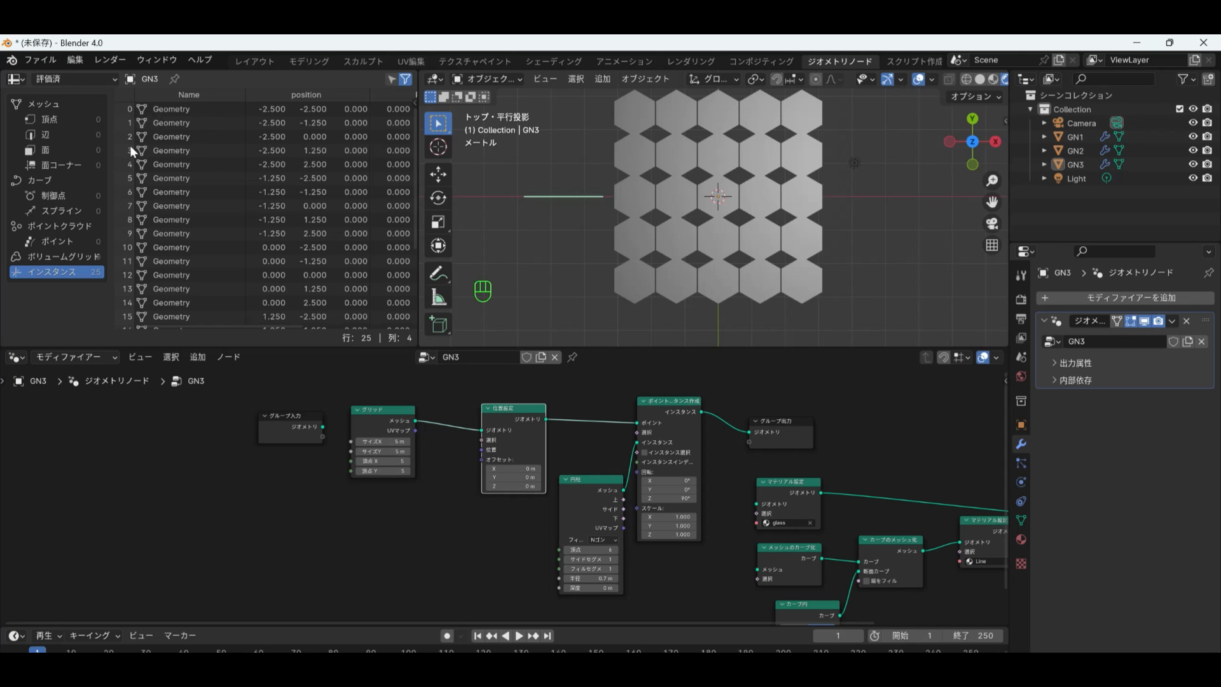
scroll(127, 203, down, 4)
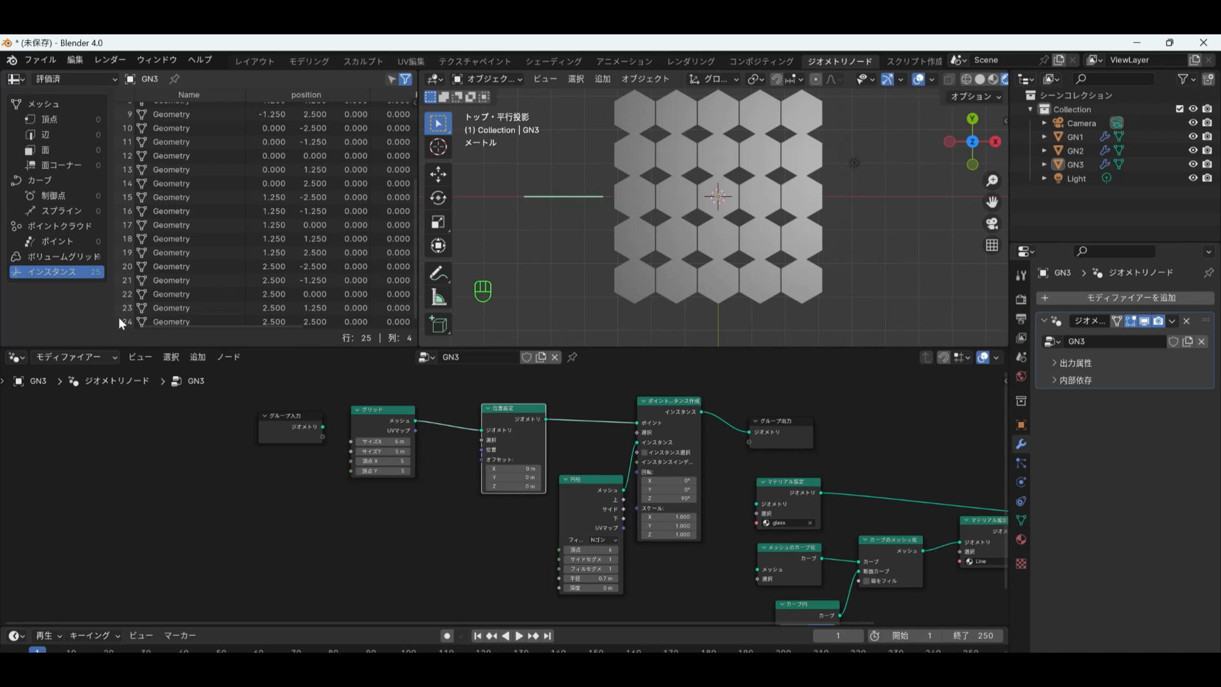
scroll(119, 317, up, 4)
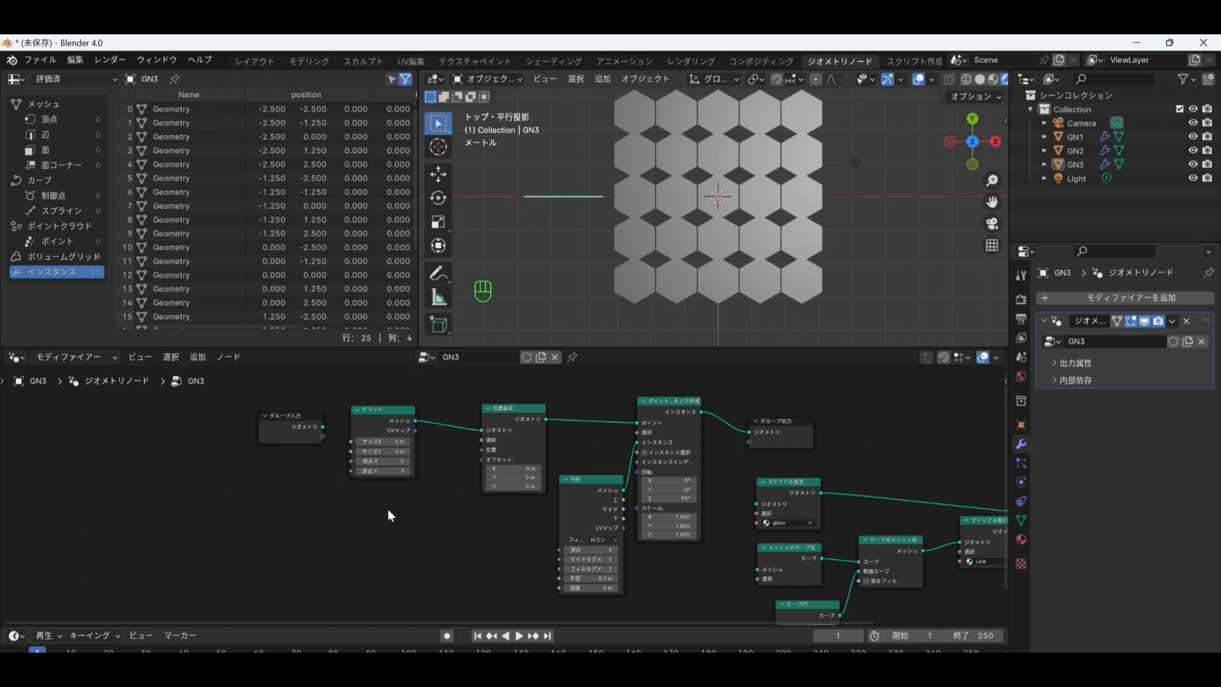
Add a Math node below the Grid node and change its operation to Wrap.
scroll(387, 509, up, 2)
key(shift+a)
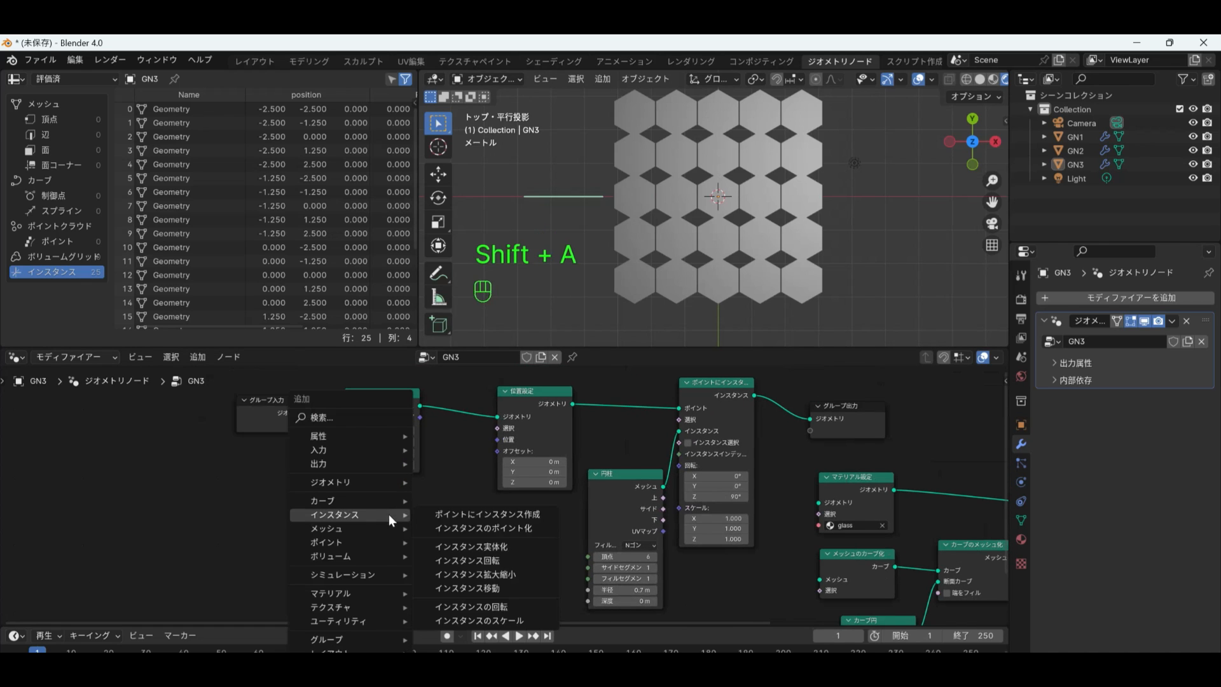
mouse_move(357, 622)
mouse_move(460, 562)
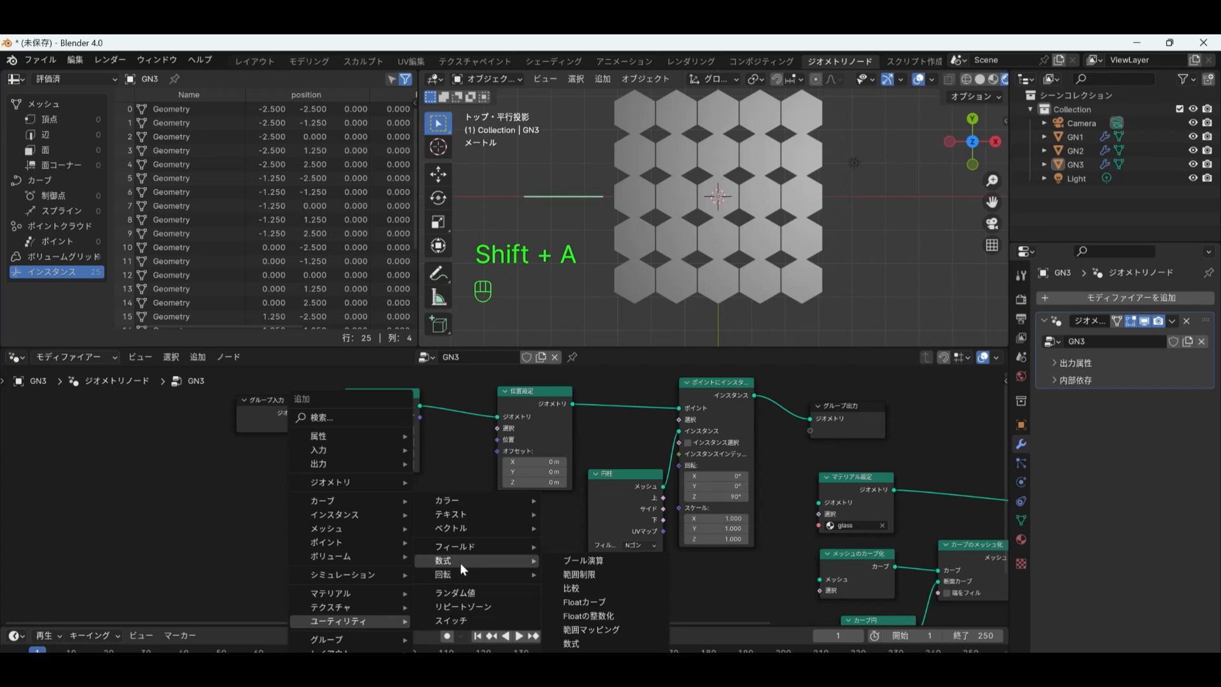
click(589, 637)
click(337, 488)
scroll(368, 530, up, 2)
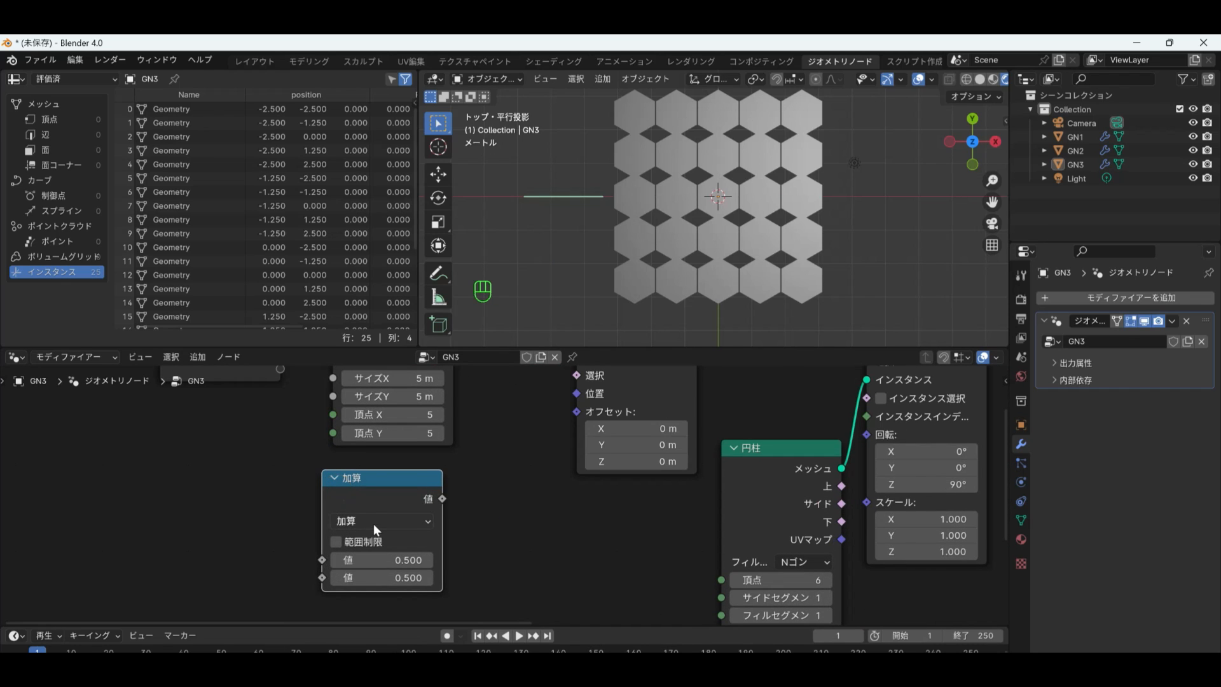
click(373, 524)
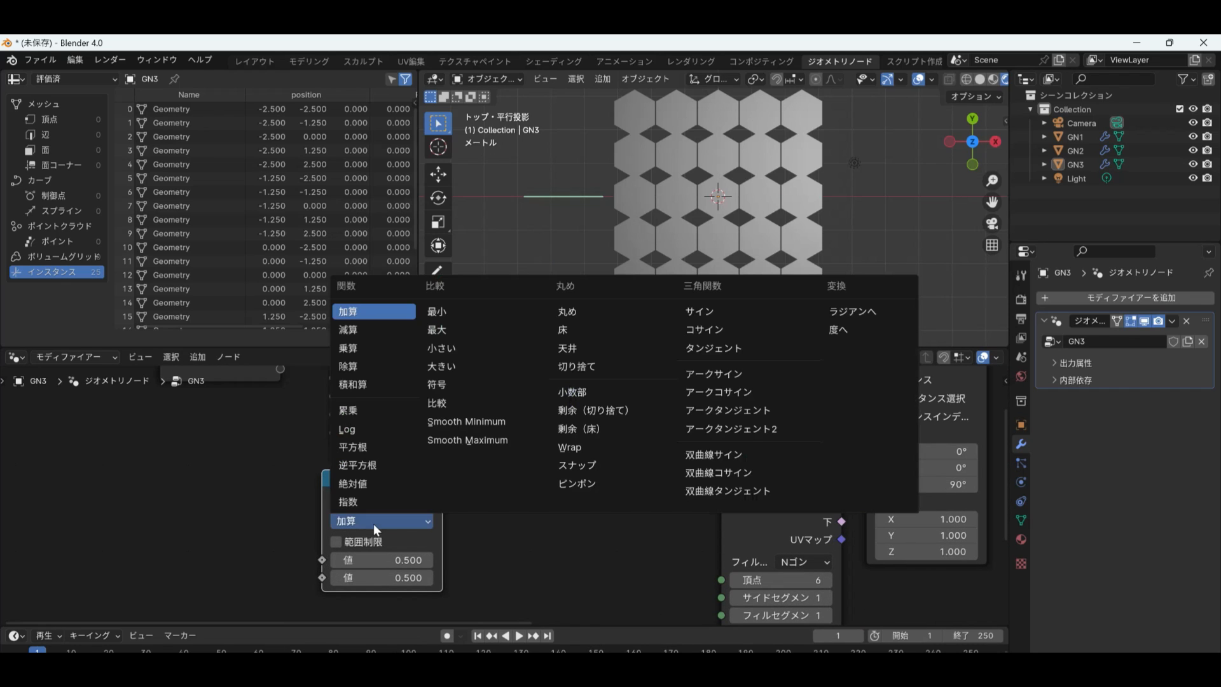
click(598, 450)
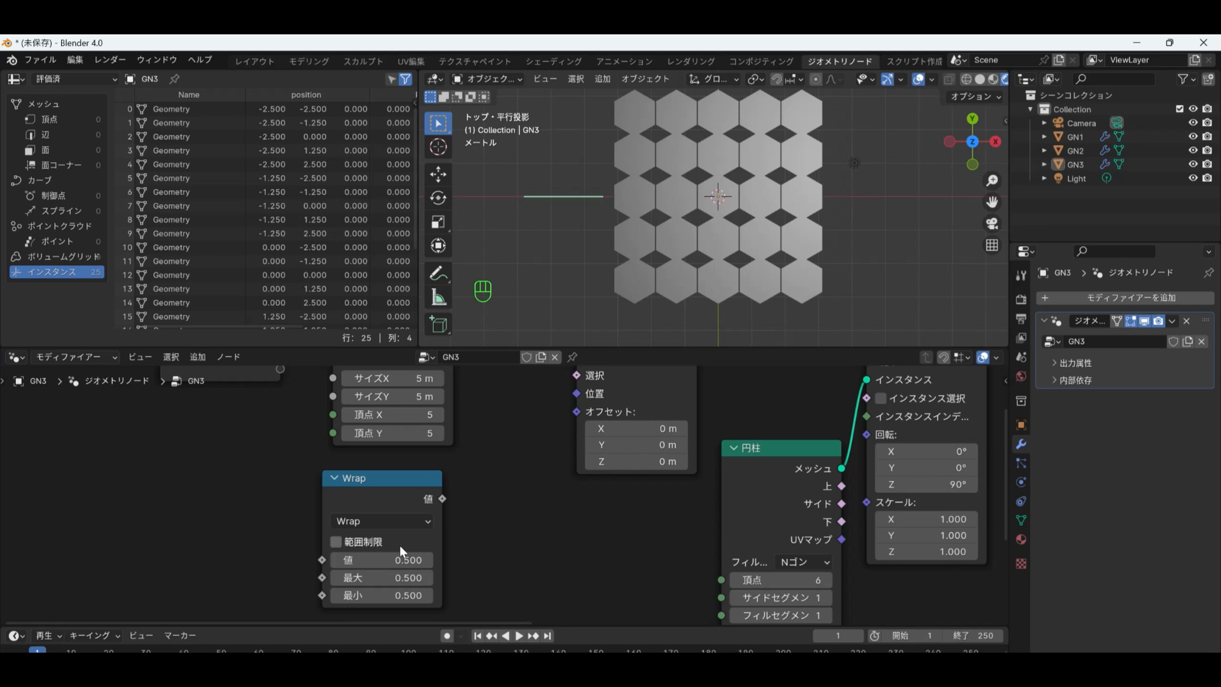
Set the Wrap node's Min to 0 and Max to 5, and connect its output to Set Position's Selection input.
click(381, 596)
text(0)
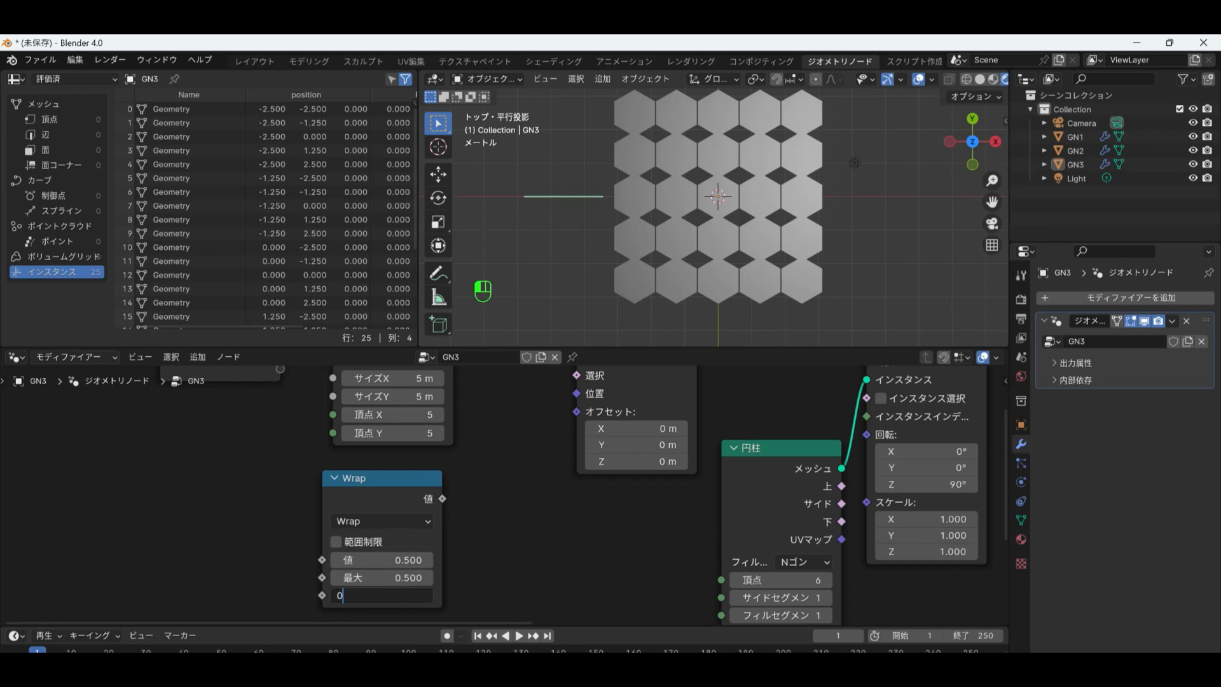
key(Return)
click(381, 578)
text(5)
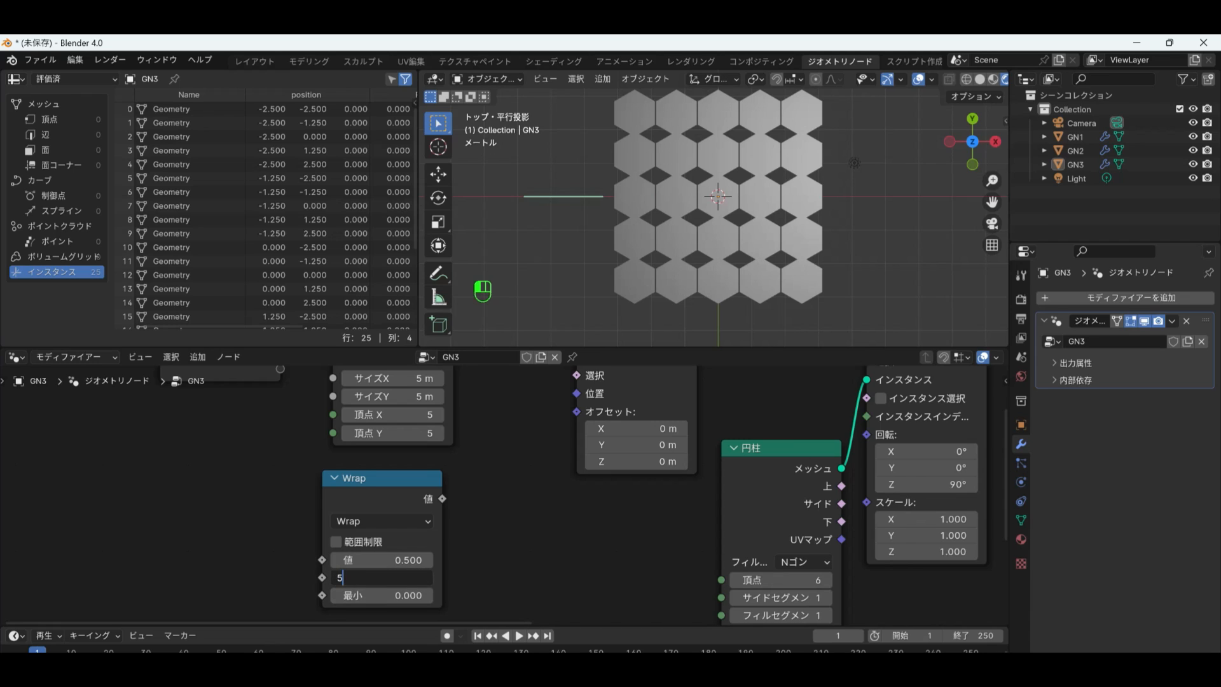
key(Return)
key(Home)
drag(404, 544, 526, 436)
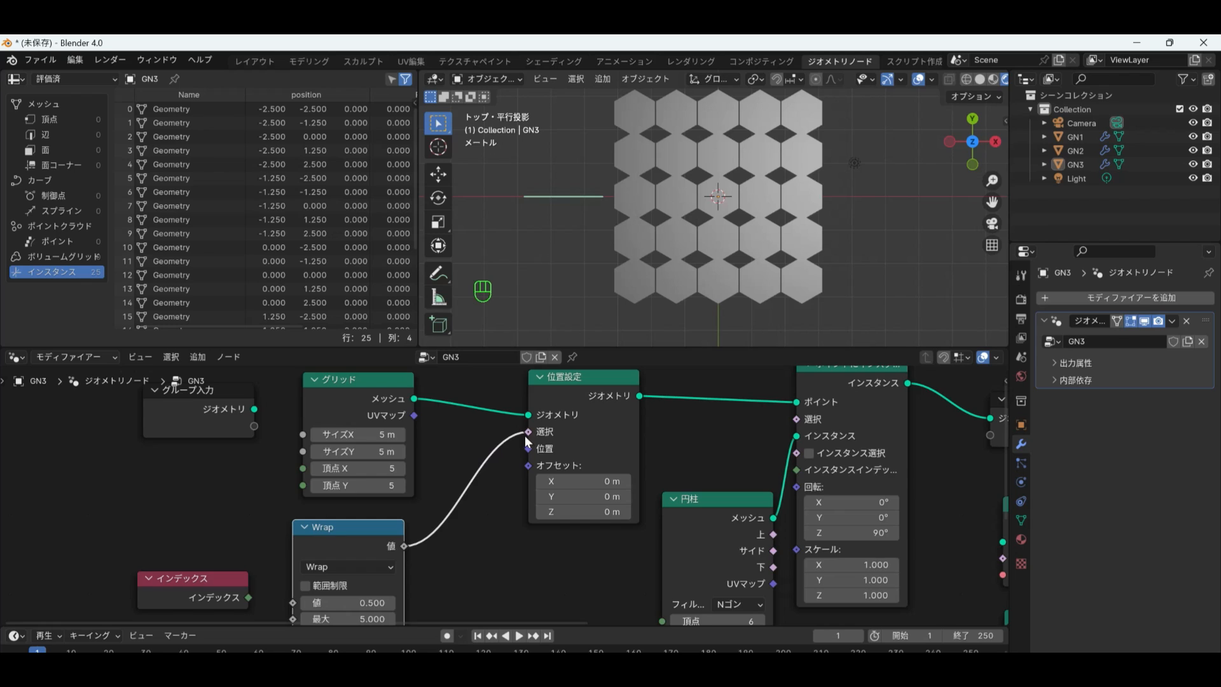
Test the Wrap node's output by entering 0, 4 and 5 in turn as its input value.
middle_drag(445, 508, 469, 446)
scroll(357, 546, up, 5)
click(357, 546)
text(0)
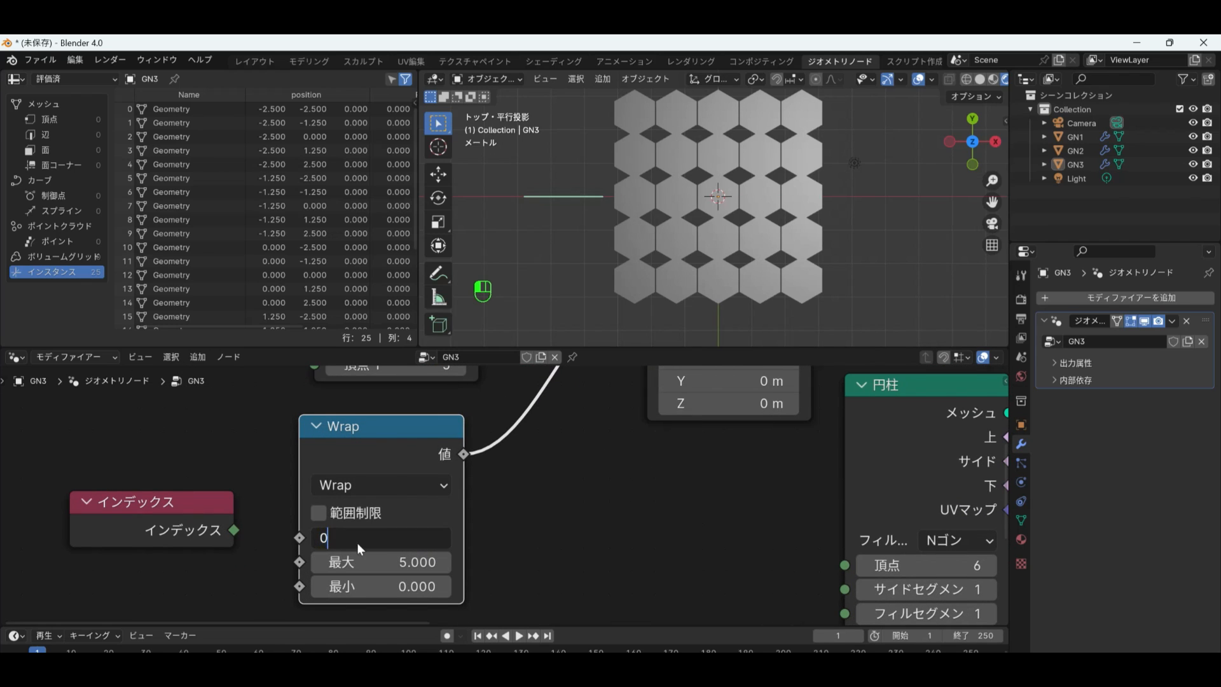
key(Return)
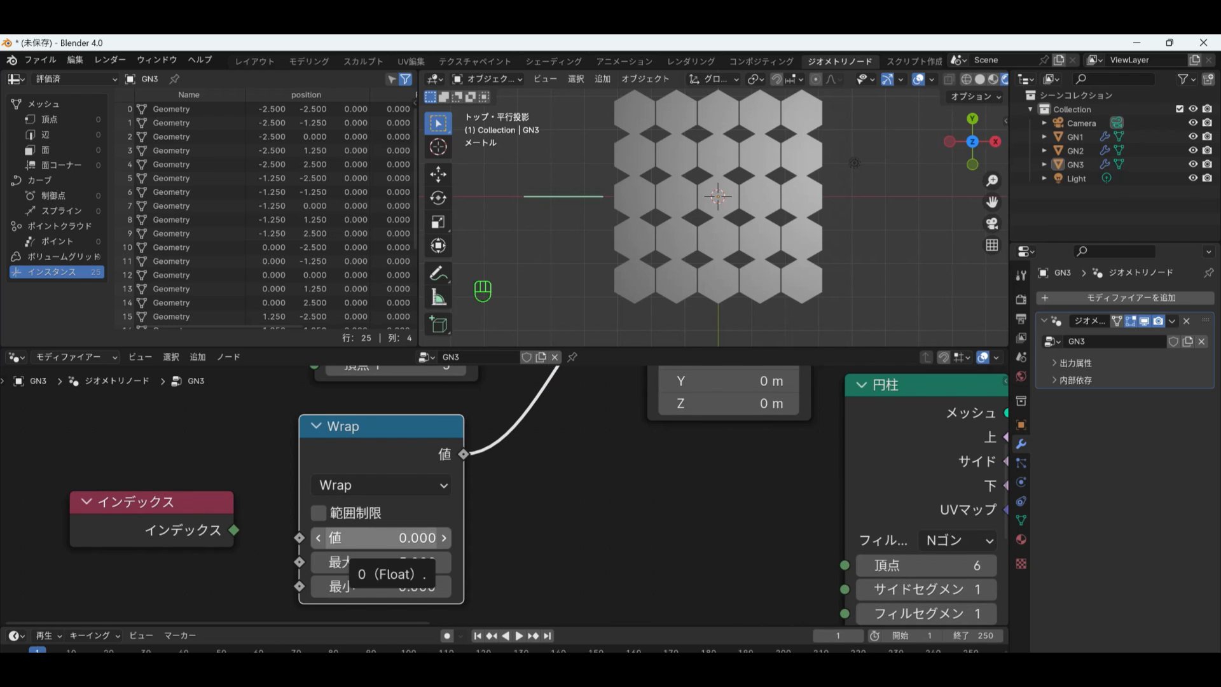
click(382, 538)
text(4)
key(Return)
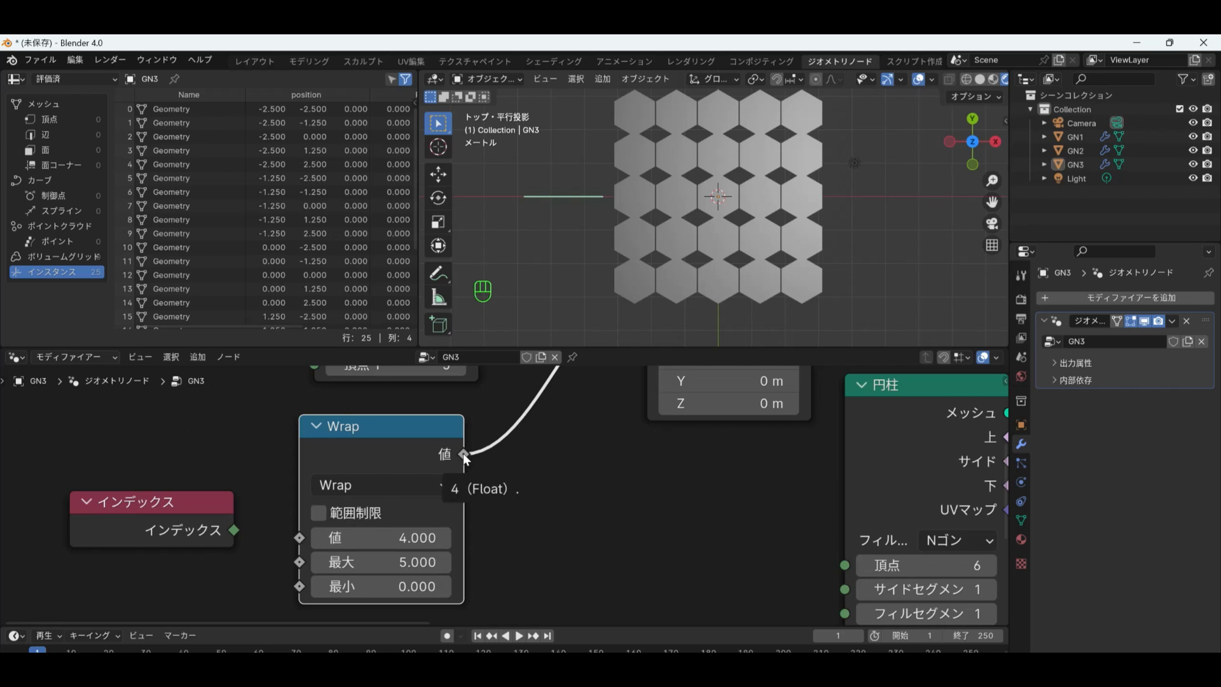
click(381, 538)
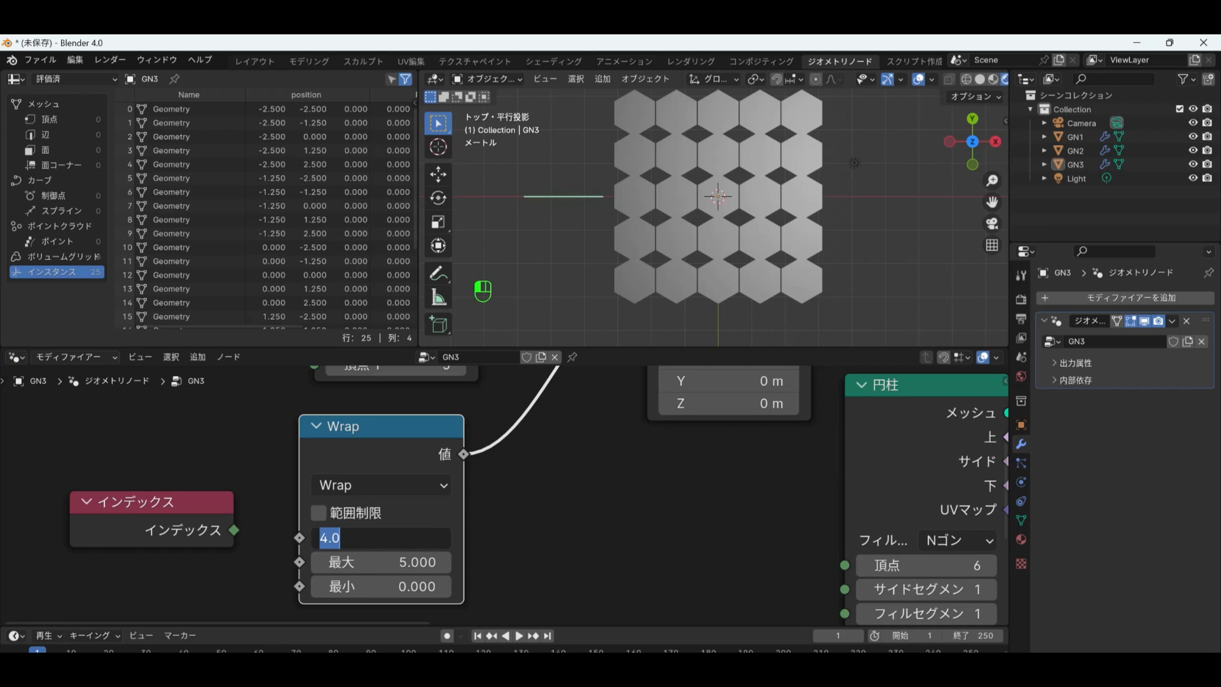
text(5)
key(Return)
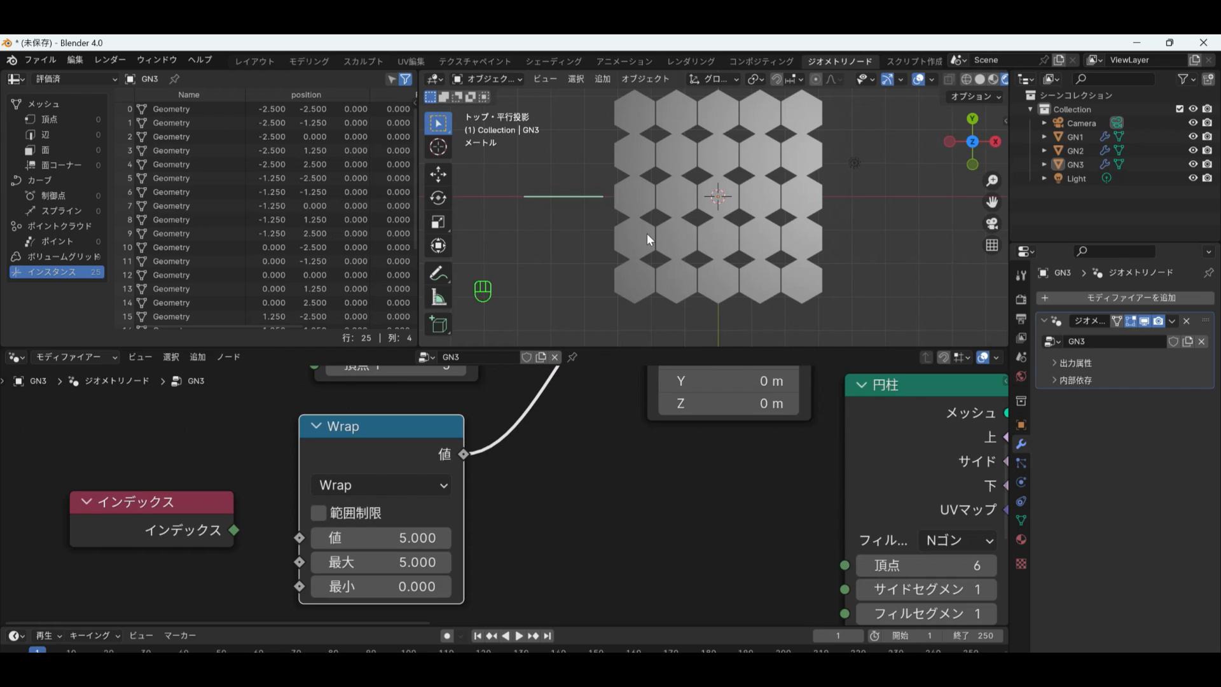
Connect Index to the Wrap node's Value input, and insert a Compare node set to Equal between Wrap and Set Position.
drag(230, 529, 293, 536)
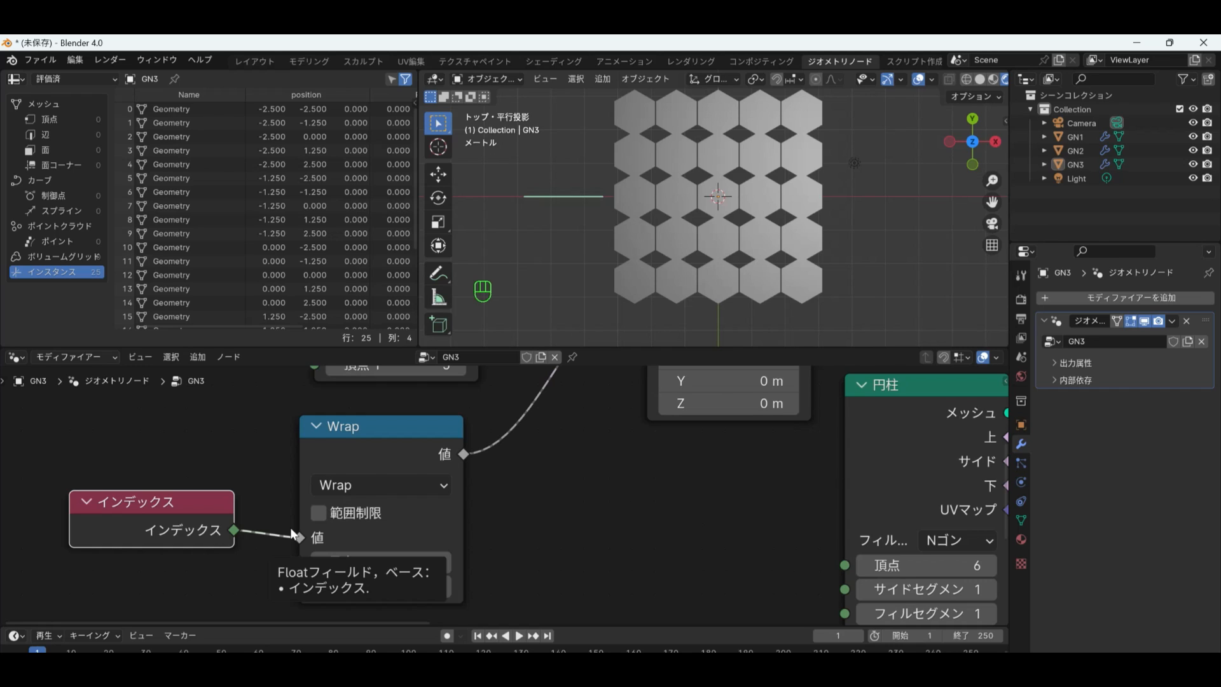
click(566, 525)
key(shift+a)
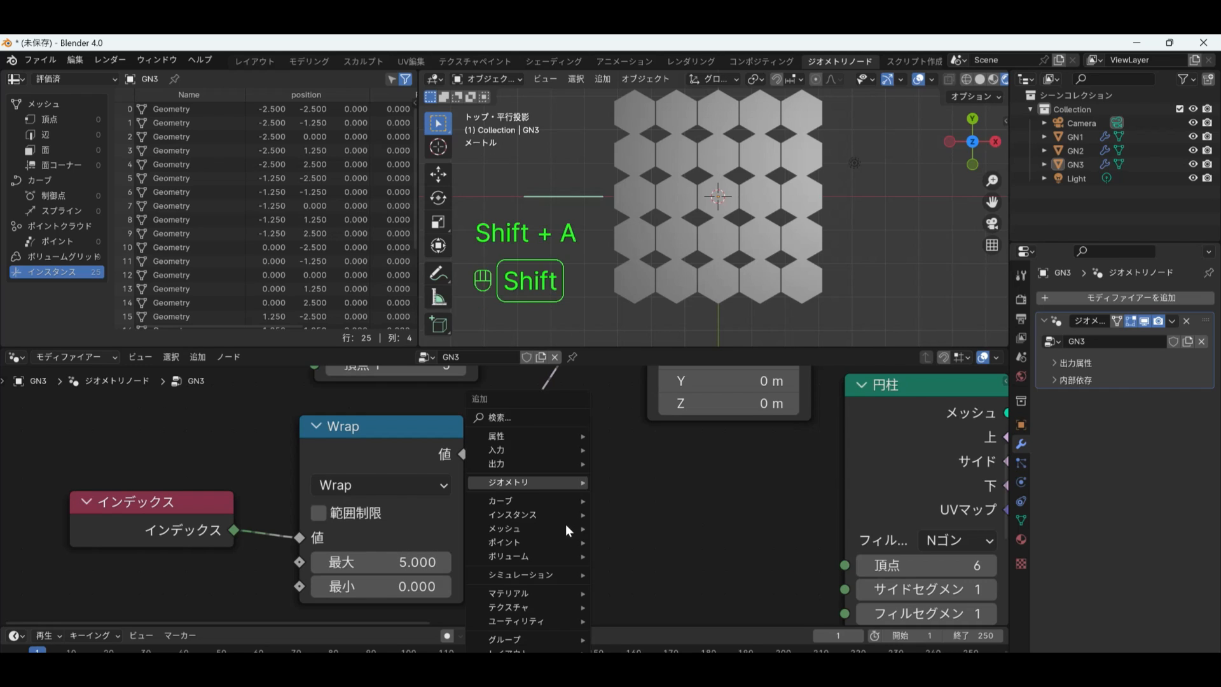
mouse_move(535, 620)
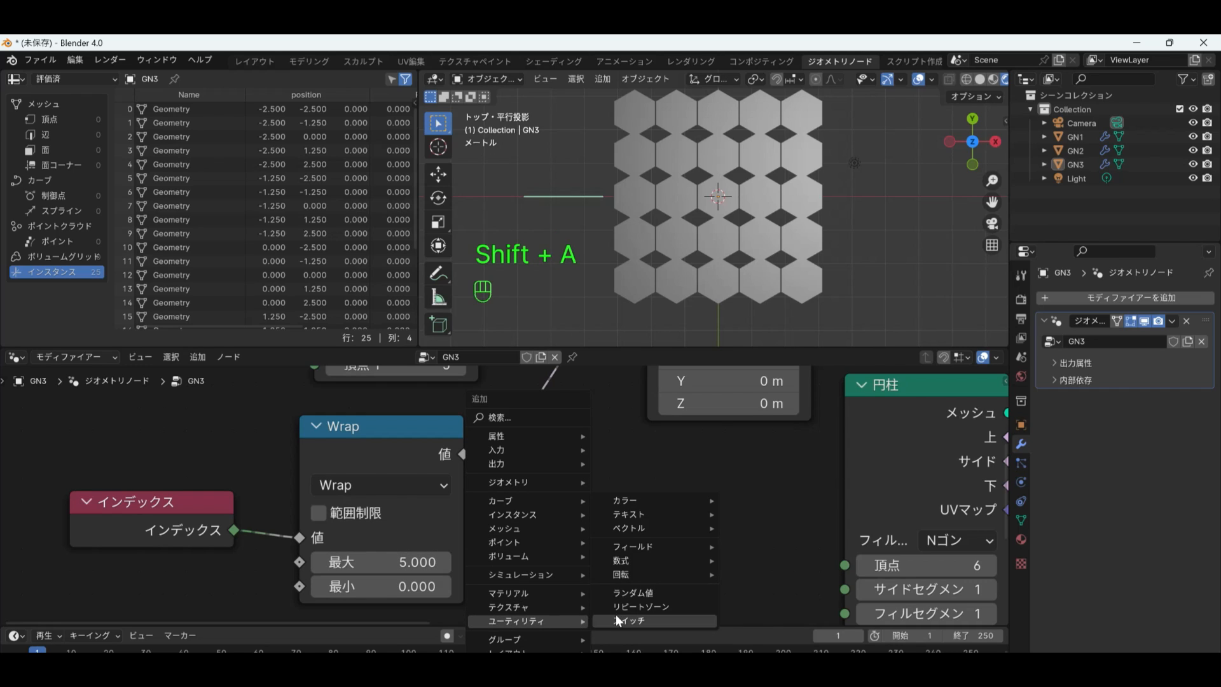
mouse_move(702, 564)
click(749, 588)
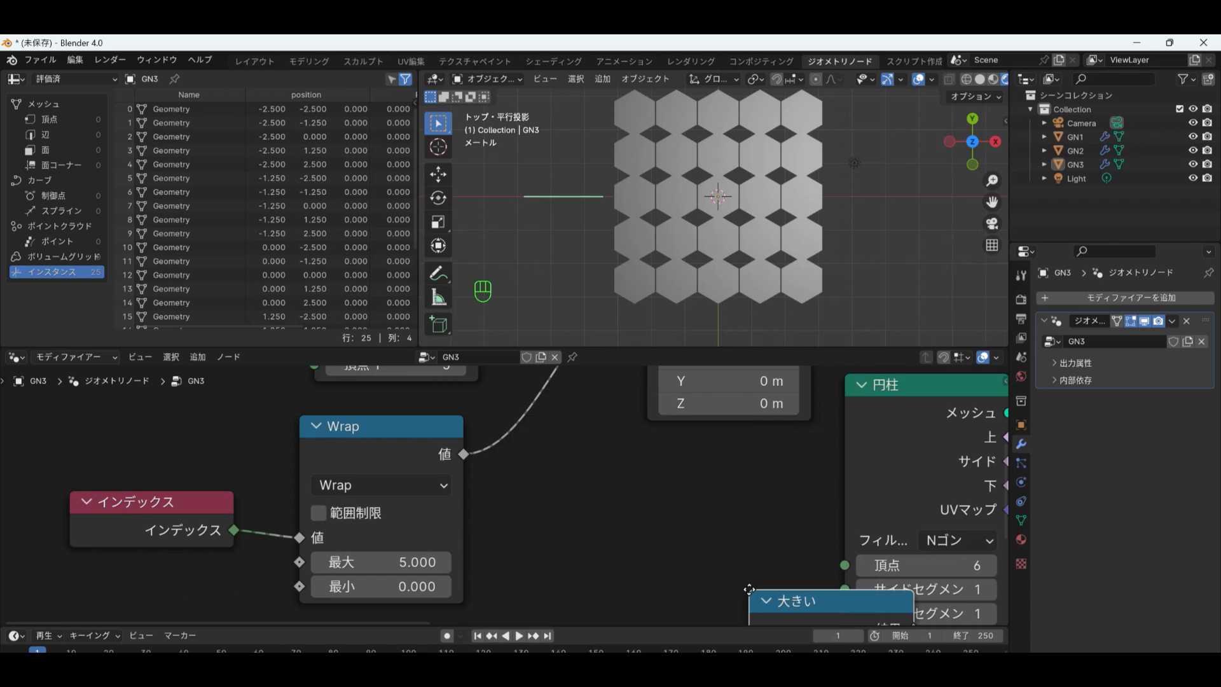
click(414, 415)
click(471, 514)
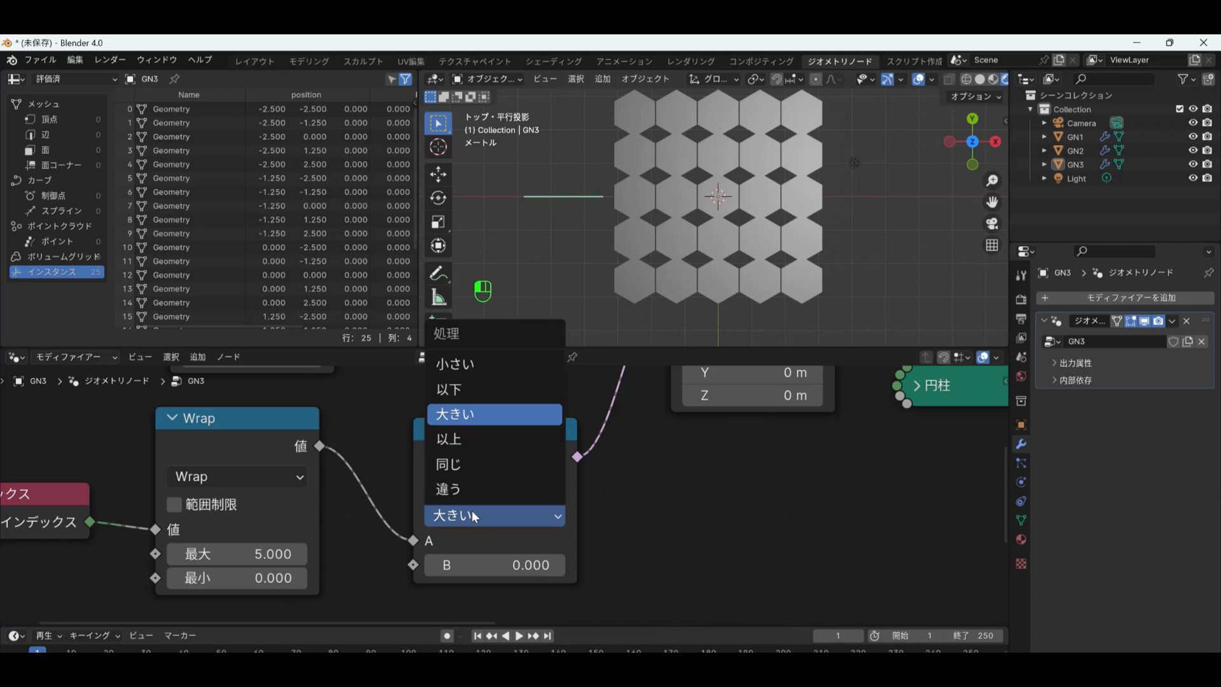
click(471, 471)
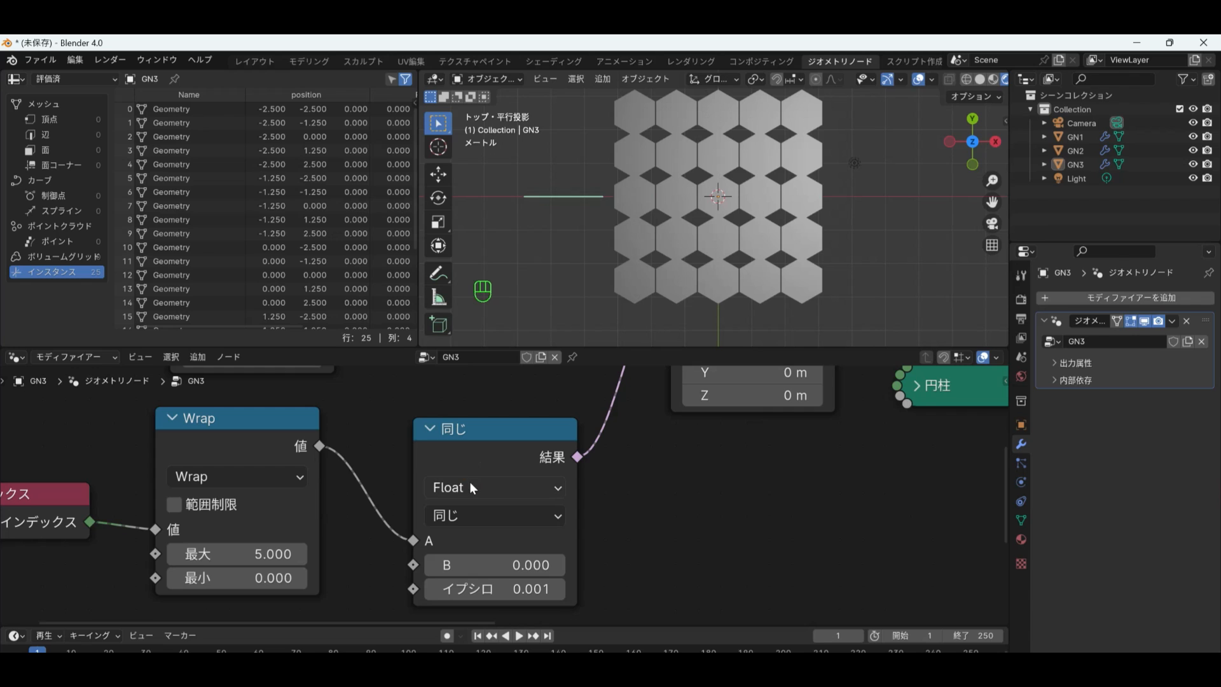
Set the Set Position node's X offset to 0.8 m.
scroll(468, 486, down, 1)
middle_drag(521, 519, 400, 592)
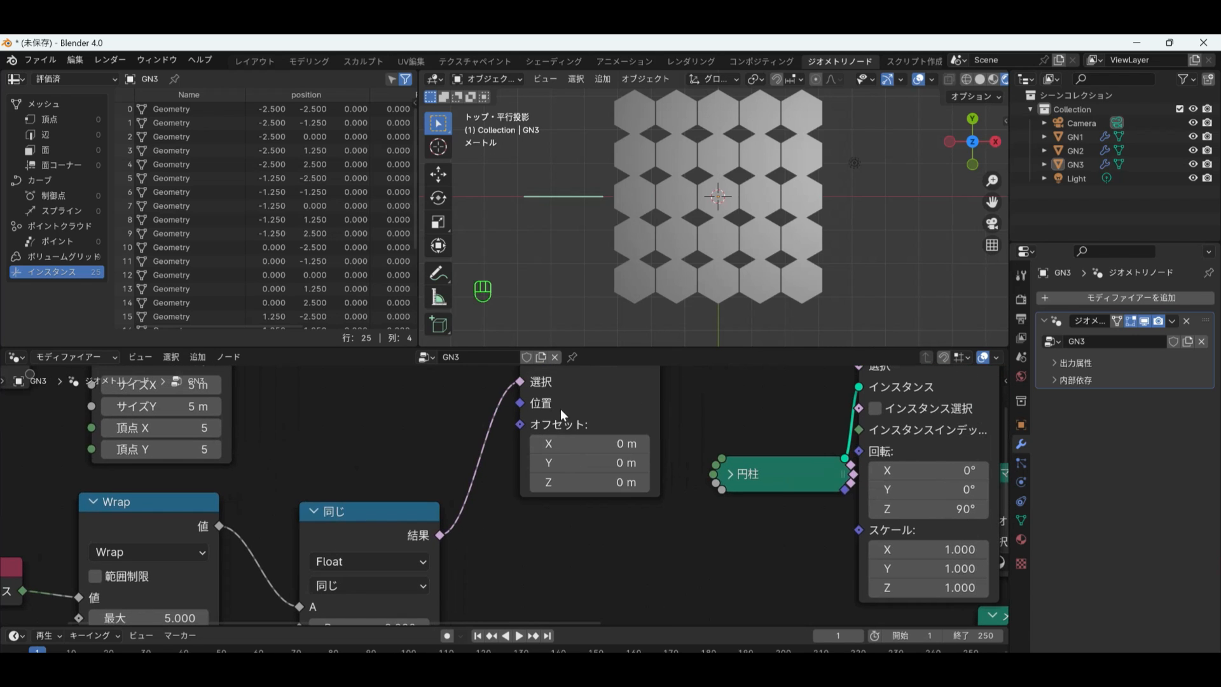
mouse_move(558, 436)
mouse_down()
mouse_move(635, 437)
mouse_move(498, 437)
mouse_move(626, 437)
mouse_move(519, 437)
mouse_move(580, 437)
mouse_move(561, 440)
mouse_up()
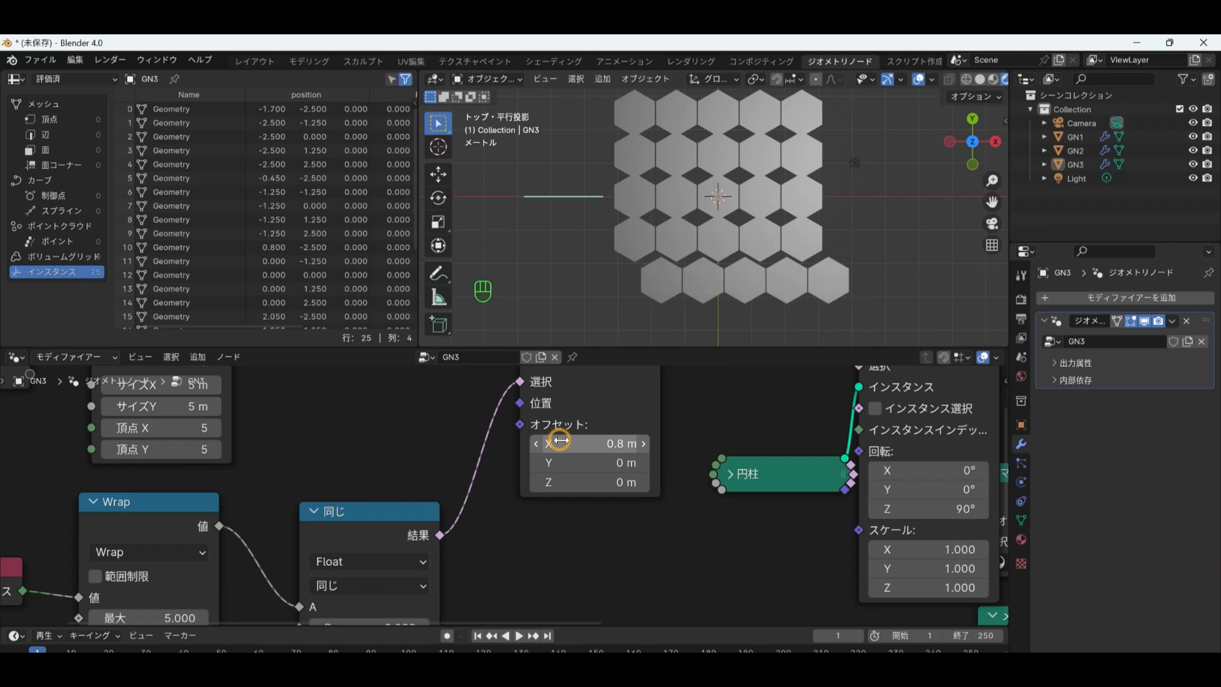
Set the Equal node's B value to 1 to target the second row of hexagons.
scroll(314, 422, down, 4)
middle_drag(347, 544, 360, 523)
scroll(360, 551, up, 5)
click(360, 554)
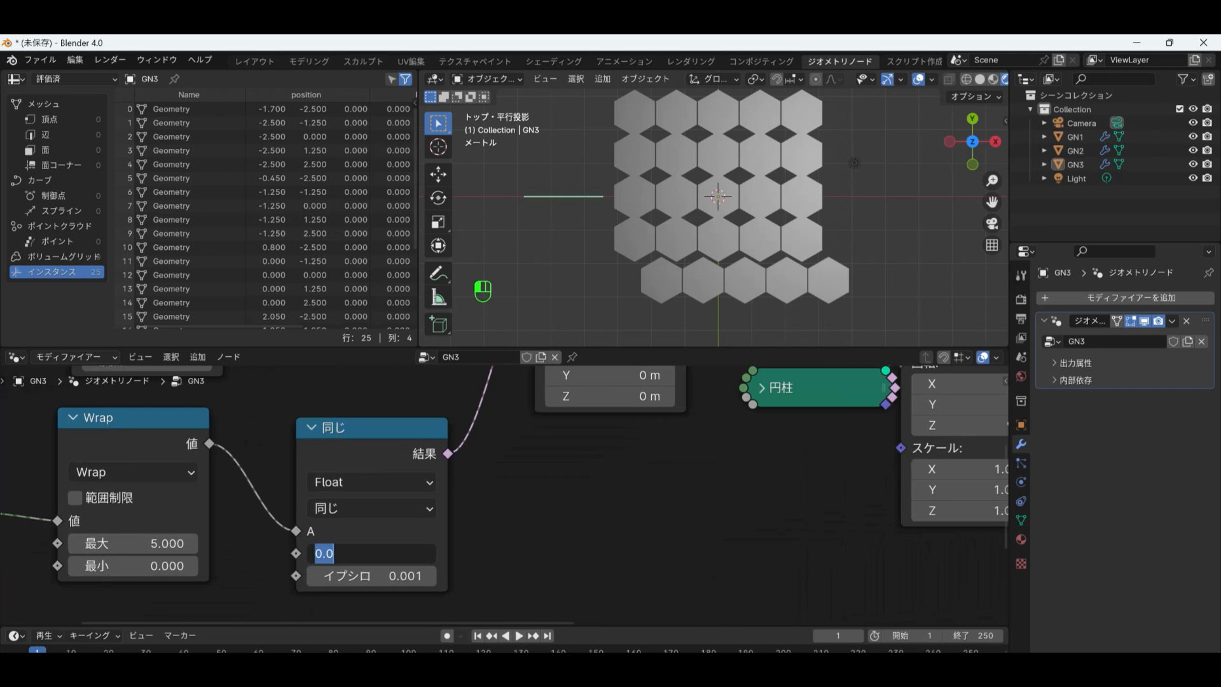
text(1)
key(Return)
Adjust the Set Position node's X offset to 0.7 m.
middle_drag(513, 456, 513, 555)
mouse_move(582, 457)
mouse_down()
mouse_move(529, 458)
mouse_move(582, 457)
mouse_up()
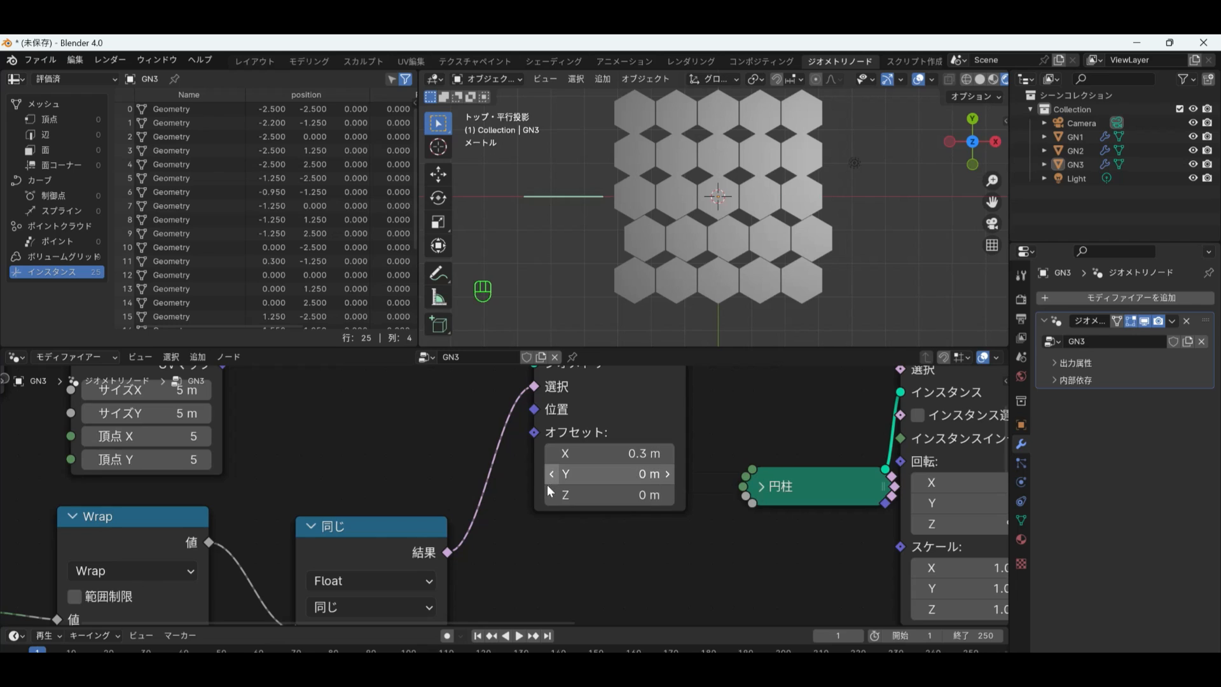
drag(610, 453, 648, 453)
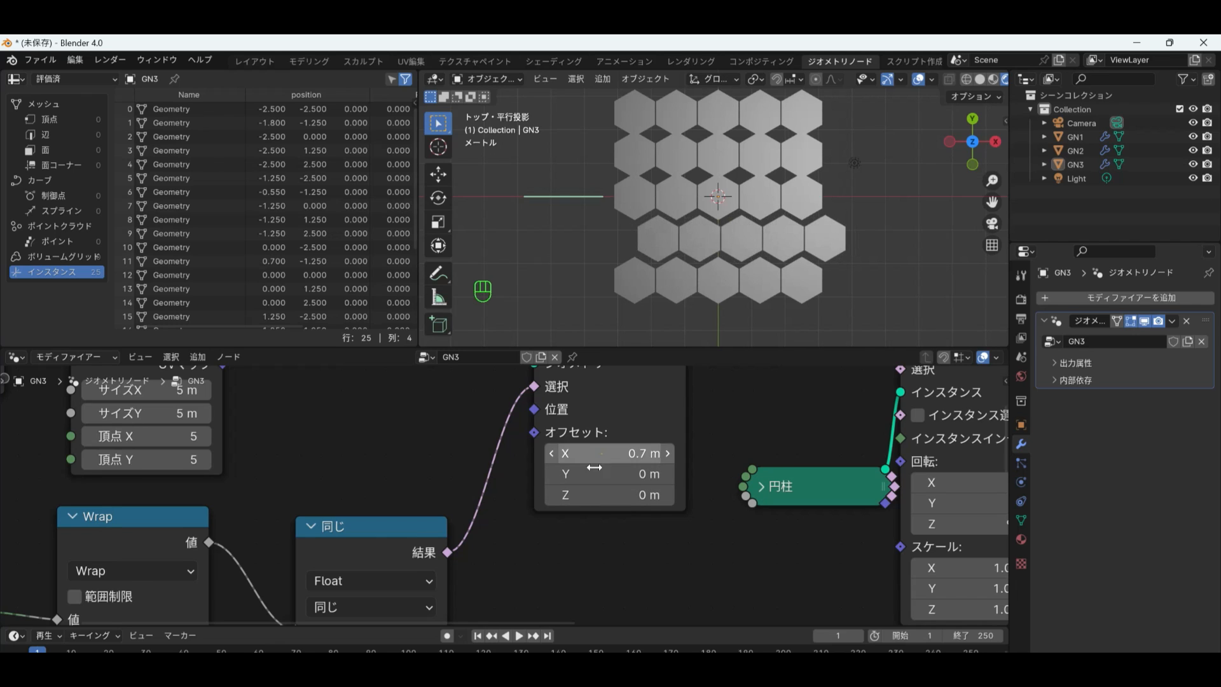
Set the Equal node's B value to 3 to shift the fourth row of hexagons instead.
scroll(451, 578, down, 2)
middle_drag(452, 578, 466, 501)
scroll(435, 540, up, 1)
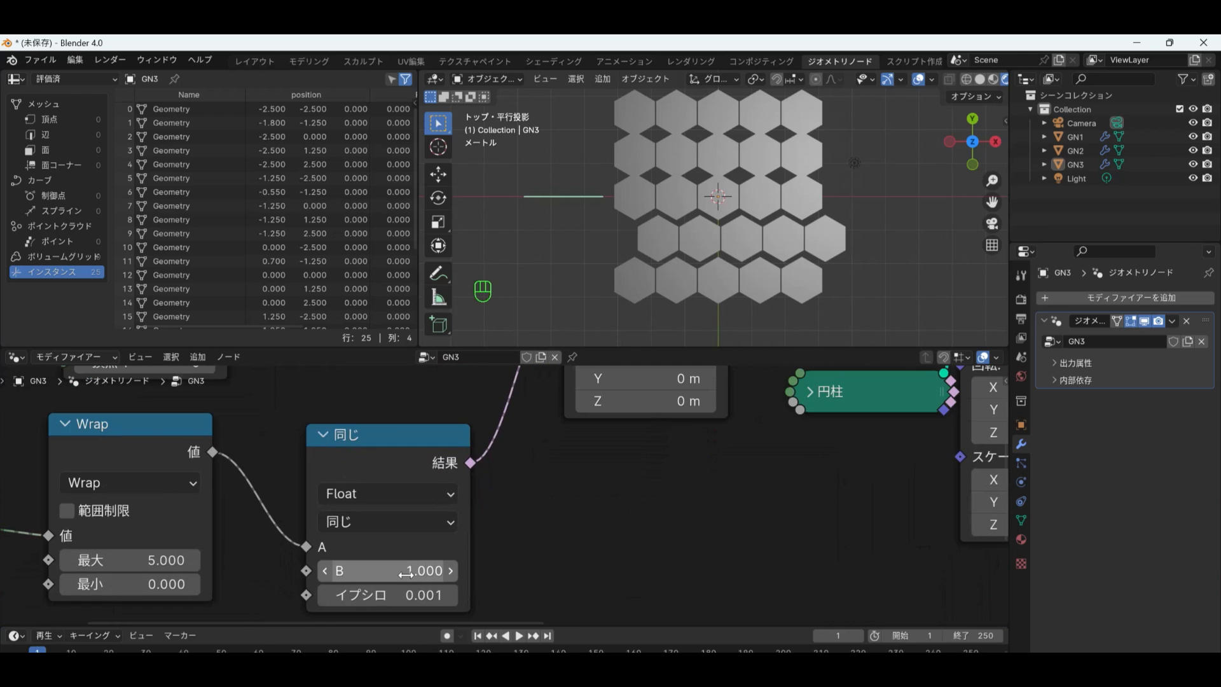
click(407, 571)
text(3)
key(Return)
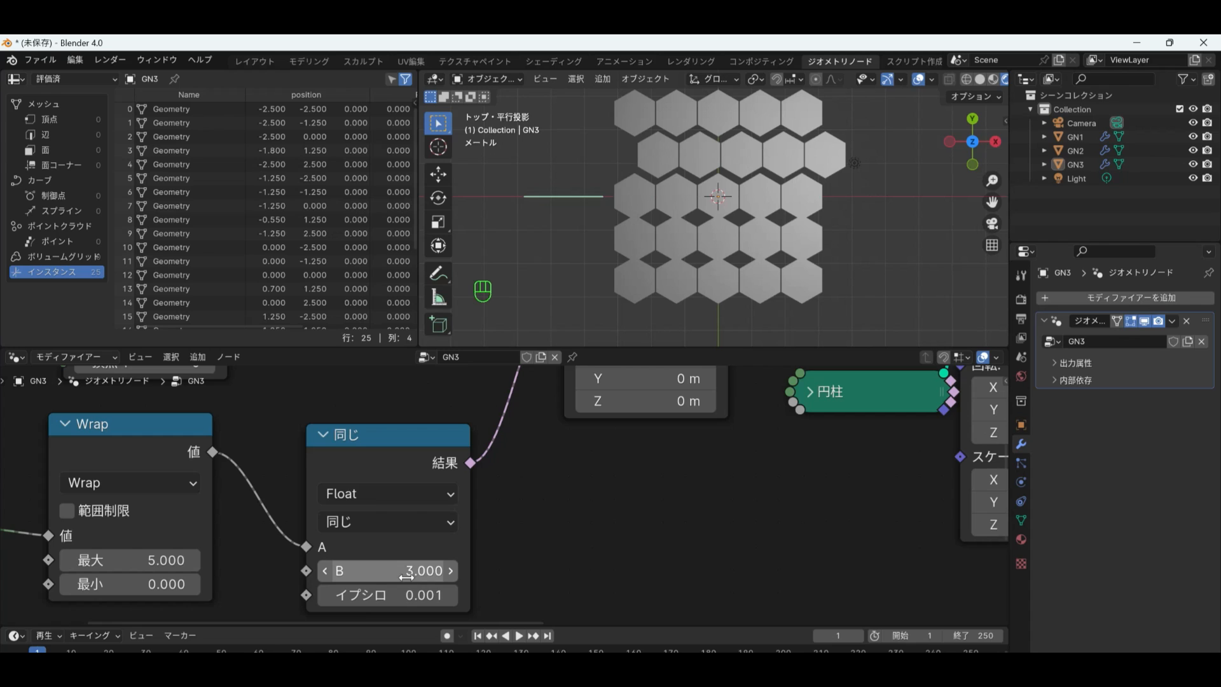
Duplicate the Wrap node, insert the copy before the Equal node, and change it to Truncated Modulo with a value of 2.
scroll(384, 548, down, 2)
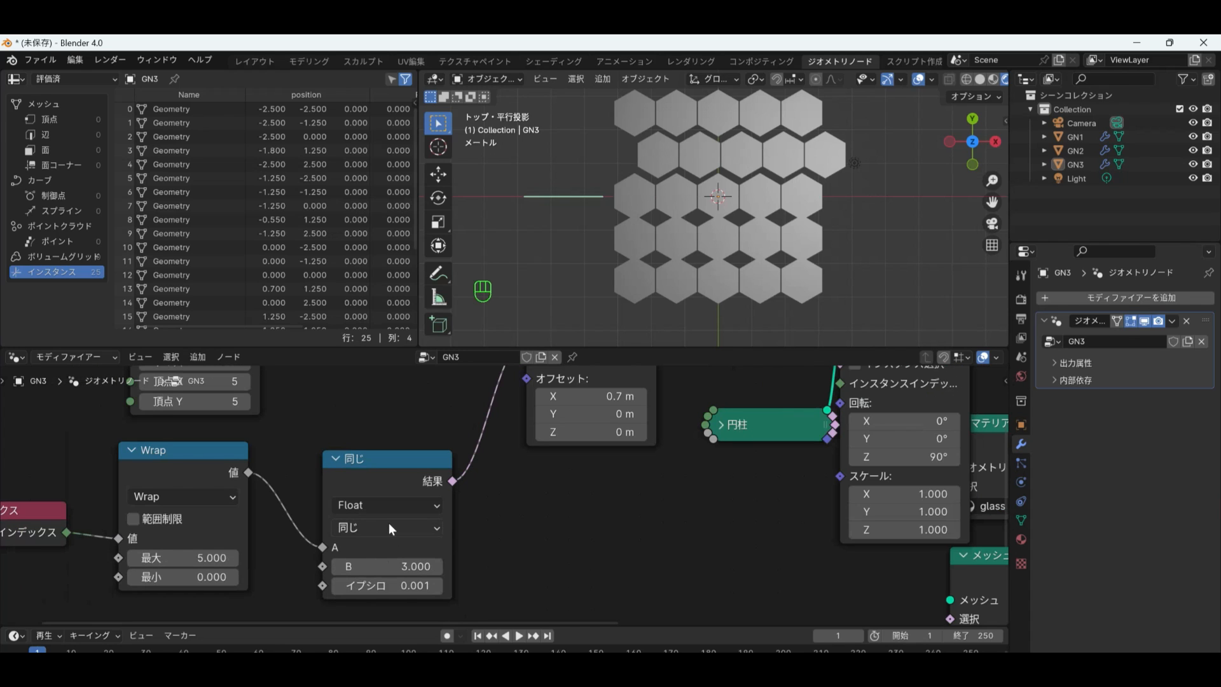
middle_drag(388, 522, 478, 532)
click(277, 468)
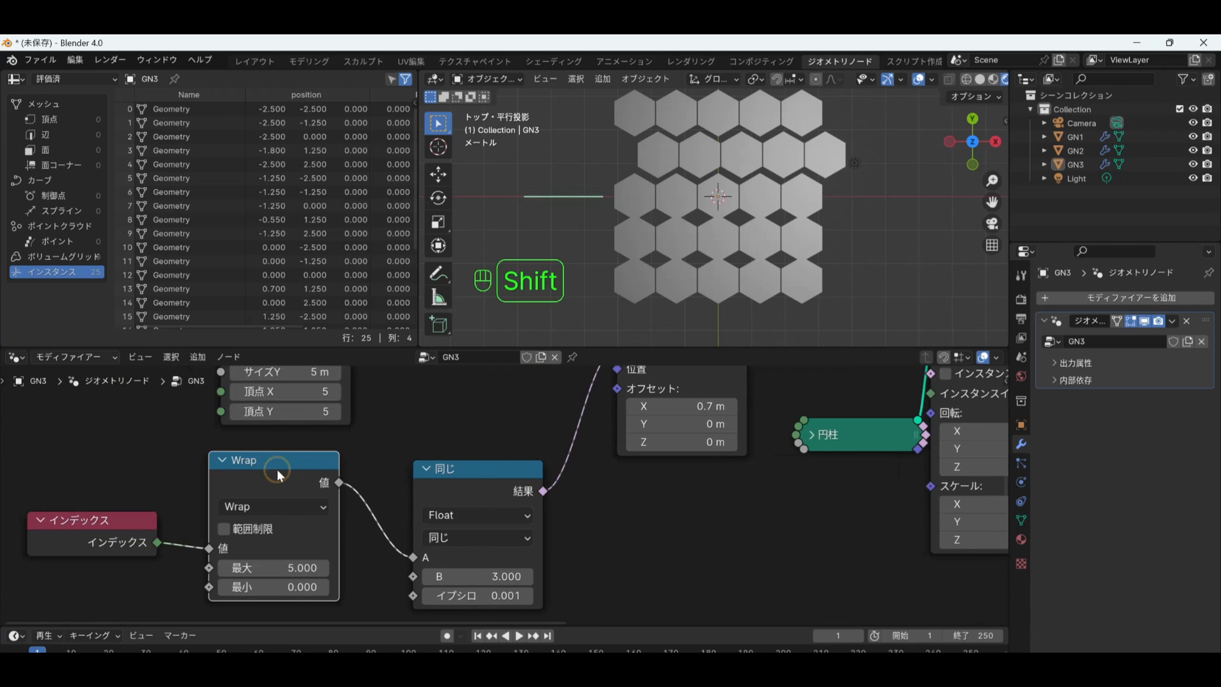
key(shift+d)
click(366, 467)
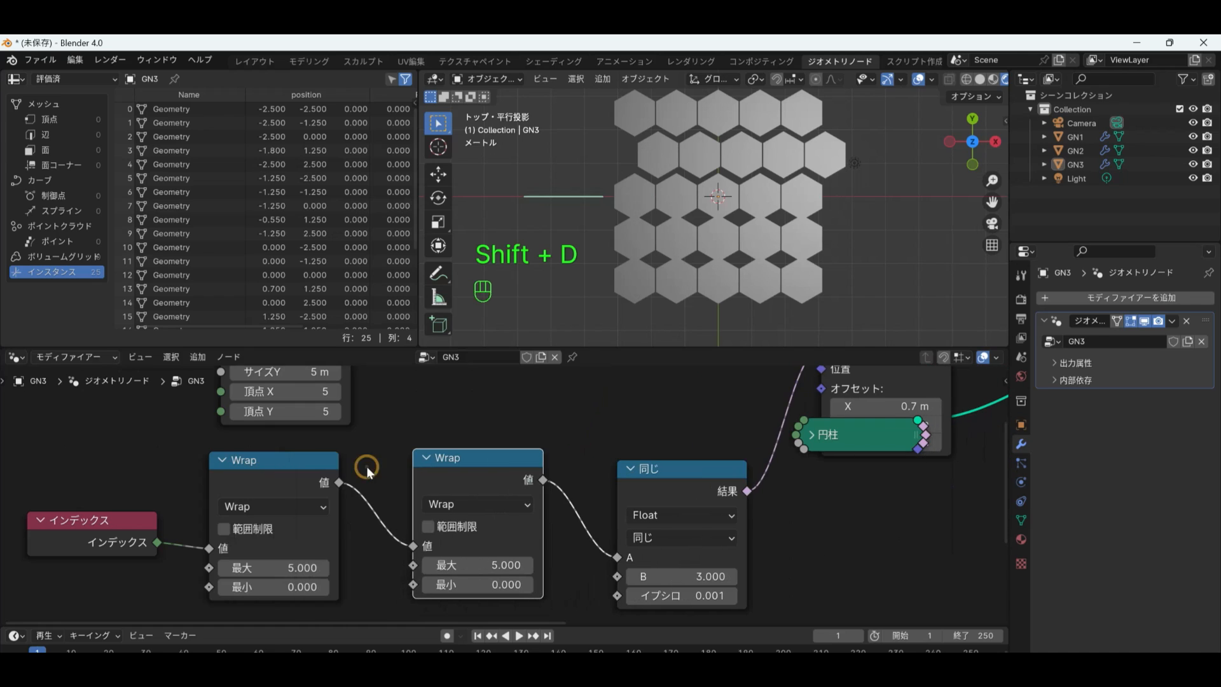
click(444, 504)
click(700, 385)
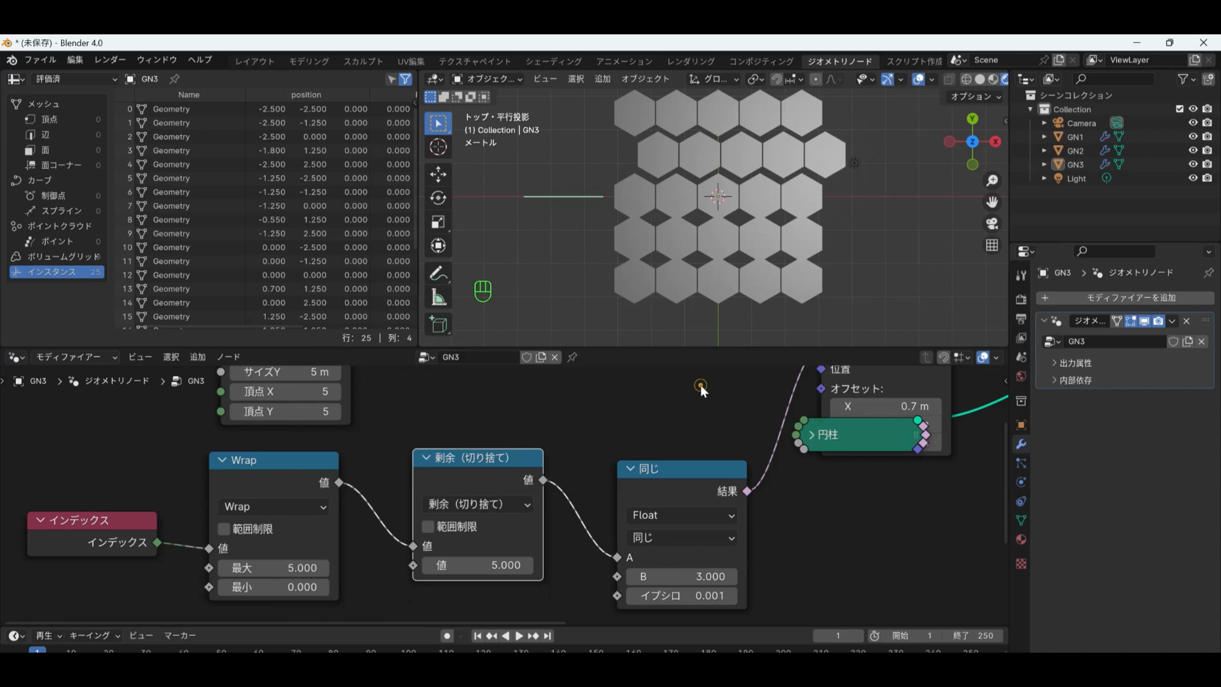
click(483, 564)
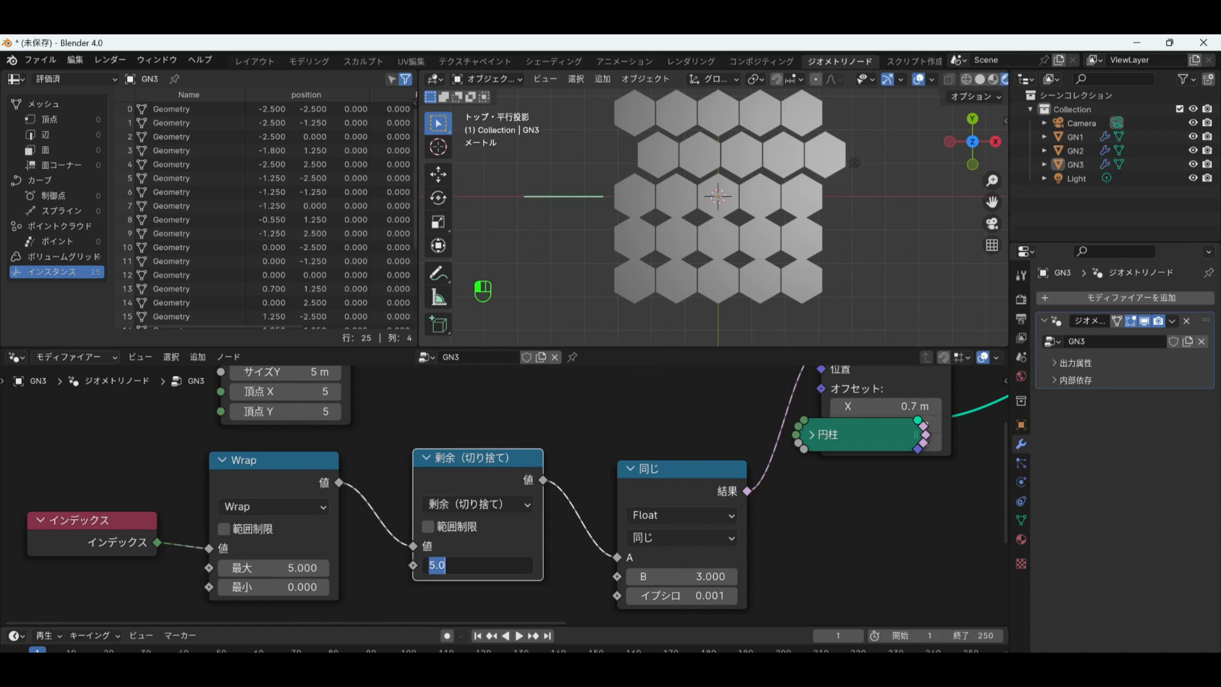
text(2)
key(Return)
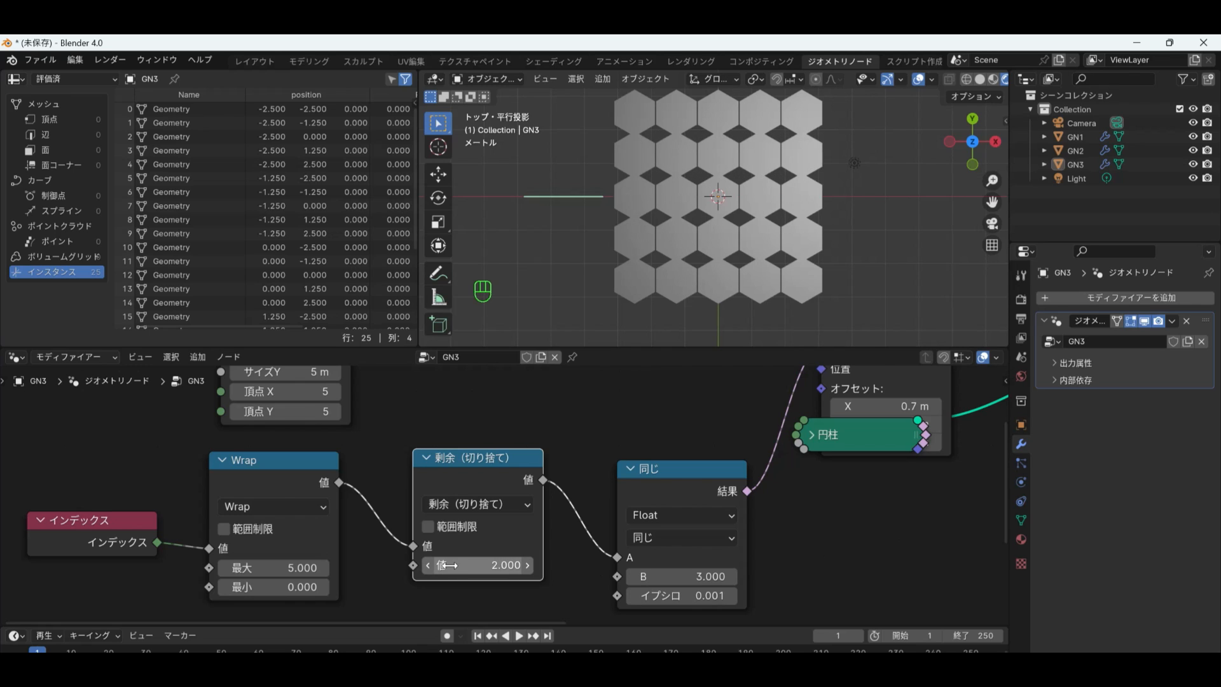
Set the Equal comparison node to the Integer type and switch its operation to Not Equal.
click(659, 517)
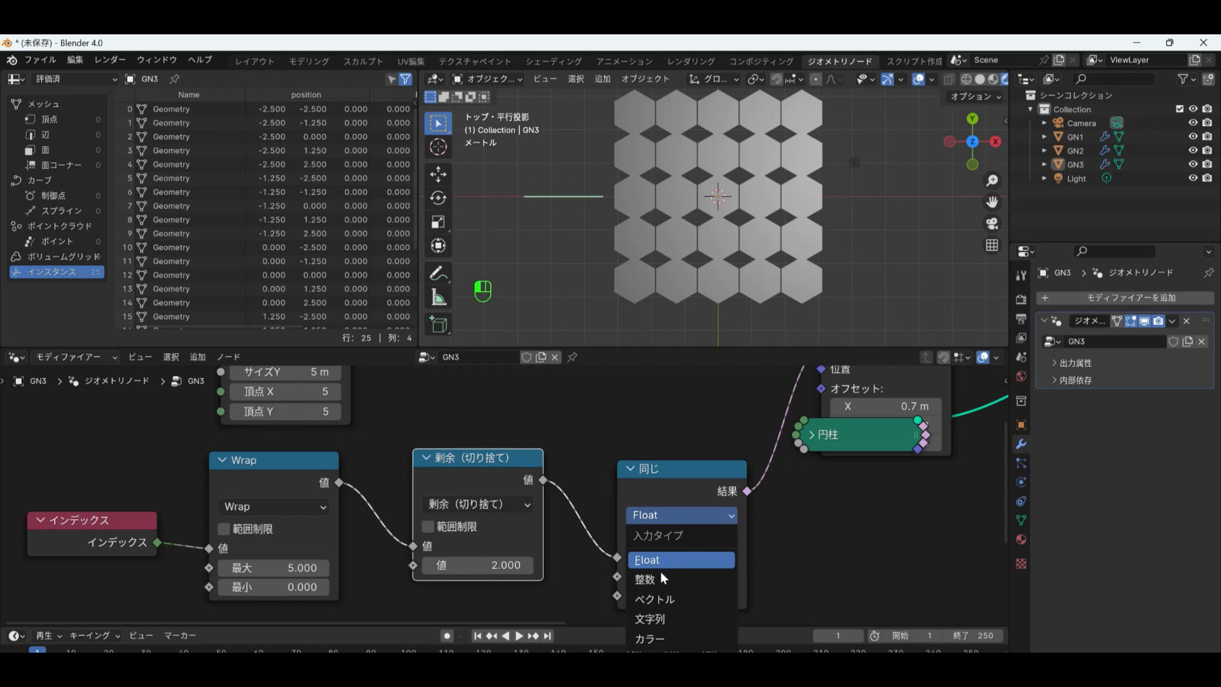
click(660, 571)
mouse_move(618, 558)
mouse_down()
mouse_move(590, 536)
mouse_move(617, 558)
mouse_up()
click(649, 538)
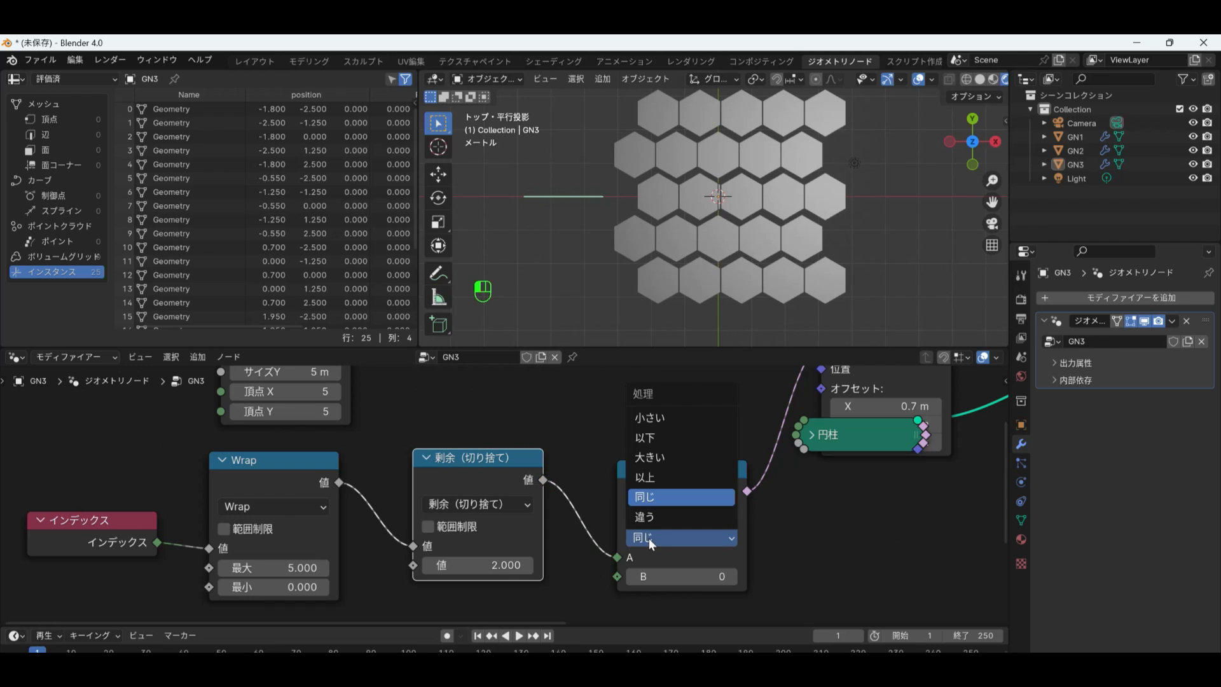
click(649, 555)
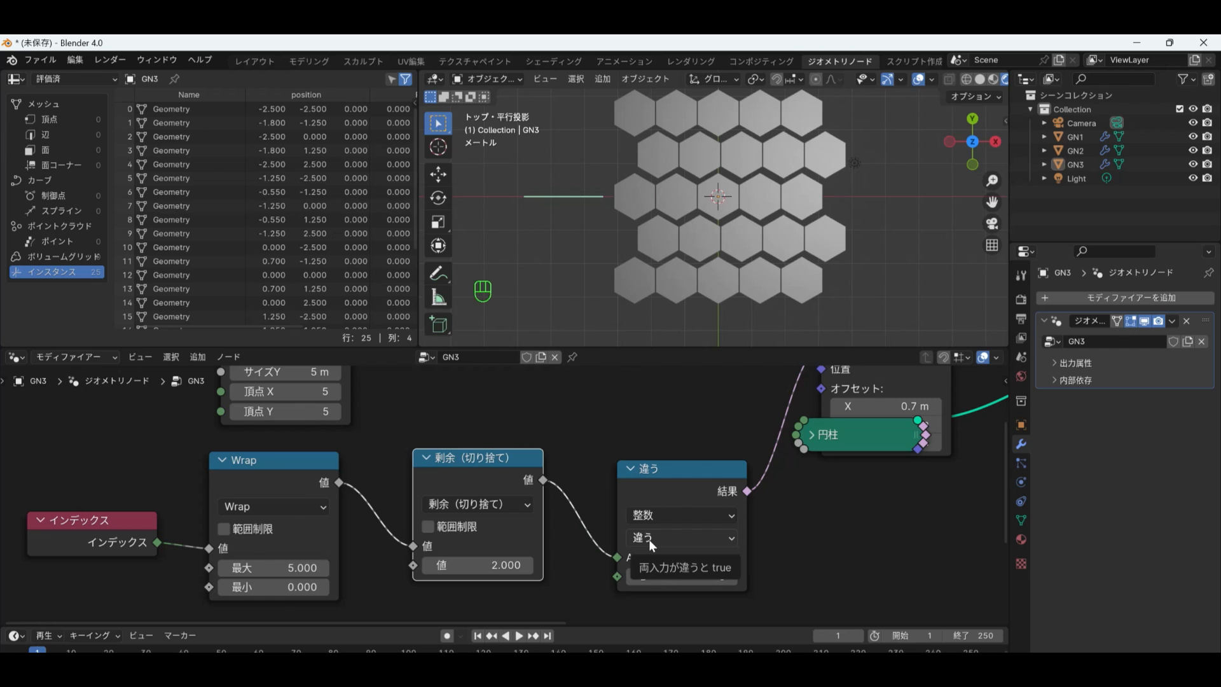
Move the Cylinder node below the Set Position node and set the Set Position X offset to 0.6 m.
drag(834, 440, 859, 490)
scroll(861, 486, down, 3)
middle_drag(865, 483, 717, 567)
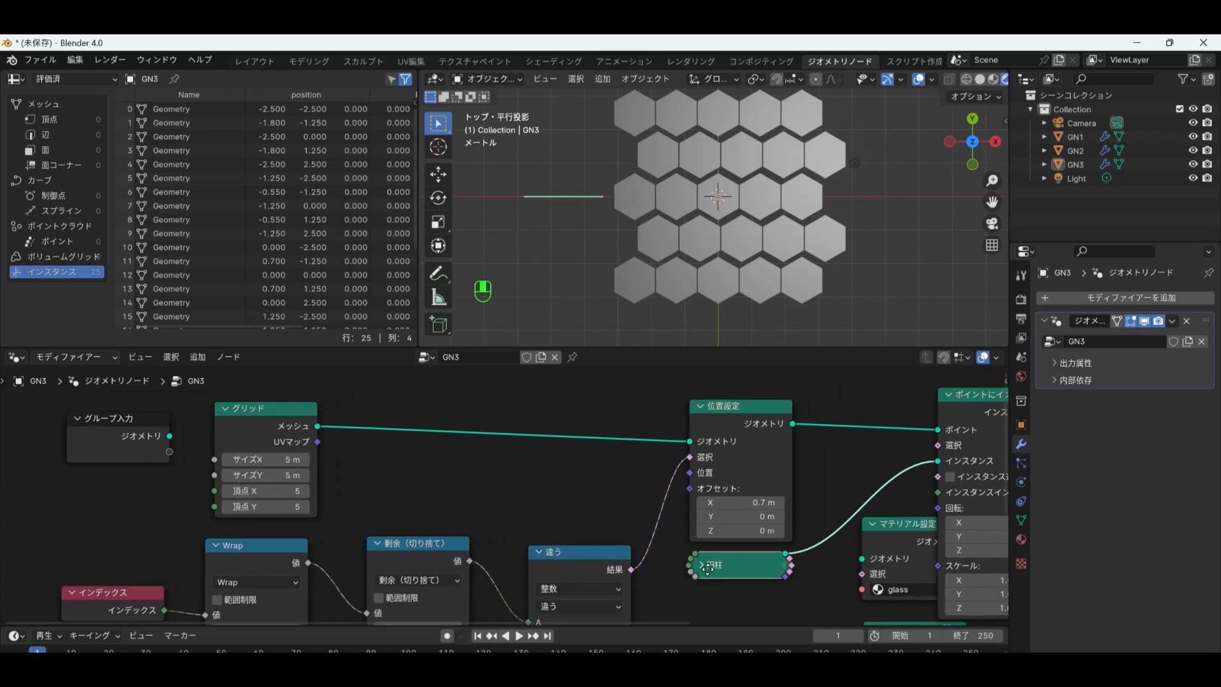
scroll(724, 550, up, 3)
click(692, 490)
scroll(639, 489, down, 3)
middle_drag(618, 489, 414, 431)
Expand the collapsed Cylinder node and set its radius to 0.8 m.
click(477, 496)
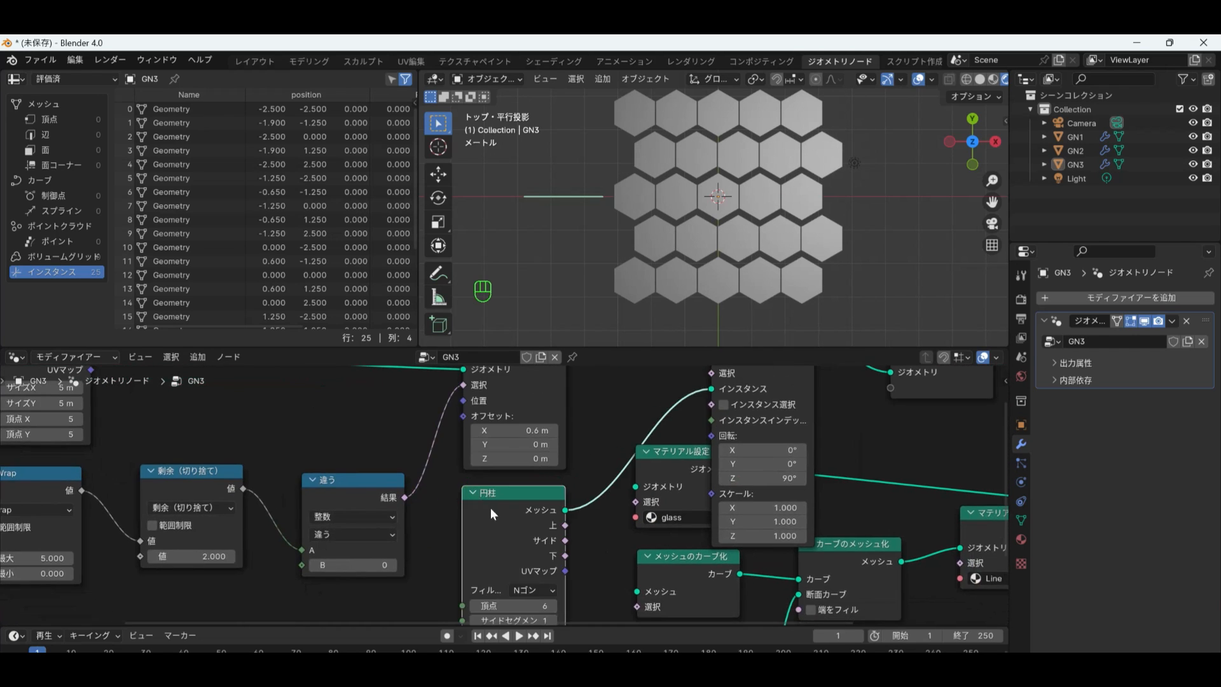
middle_drag(496, 508, 502, 428)
click(559, 571)
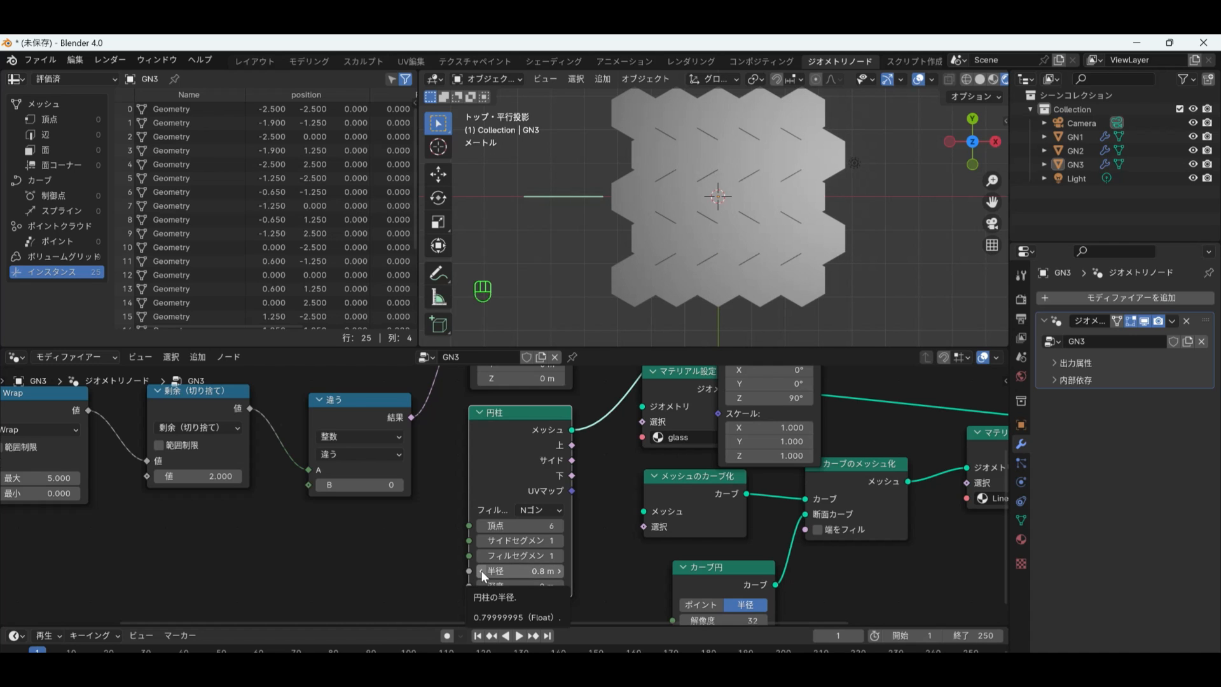
click(481, 571)
click(559, 571)
middle_drag(635, 270, 677, 212)
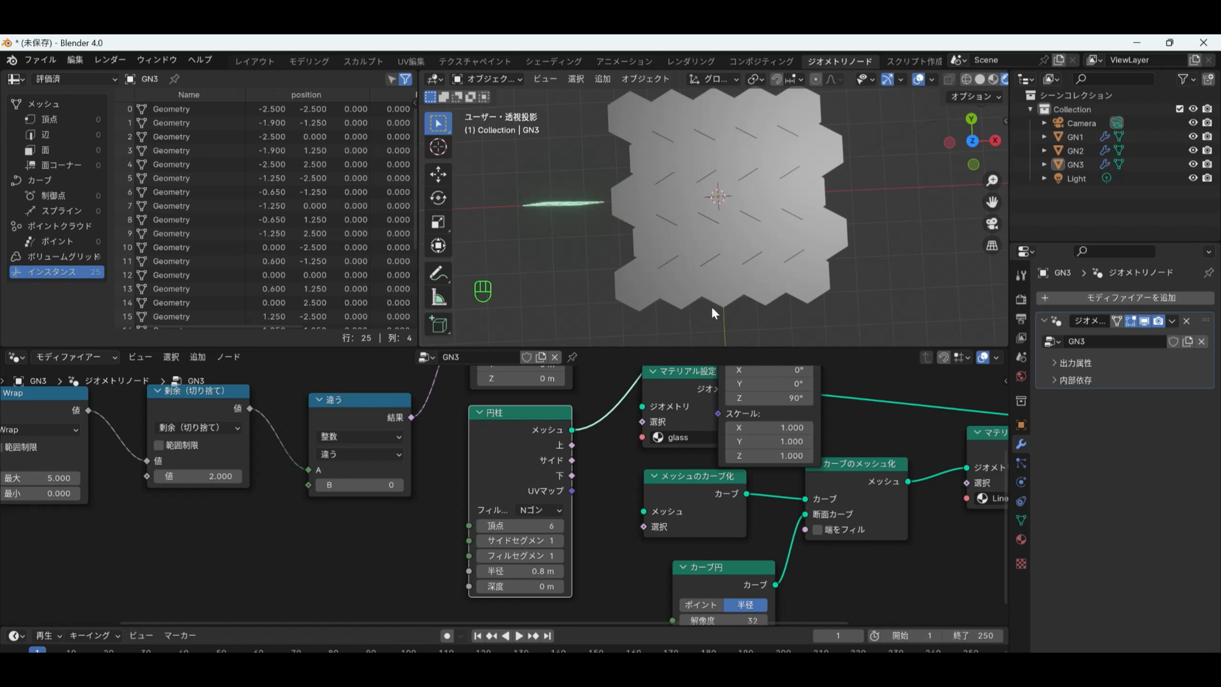
Reposition the Group Output, Instance on Points and Join Geometry nodes to make room for the material branches.
scroll(732, 414, down, 6)
middle_drag(732, 413, 543, 513)
drag(685, 429, 928, 430)
drag(555, 412, 836, 410)
drag(926, 428, 921, 417)
click(924, 469)
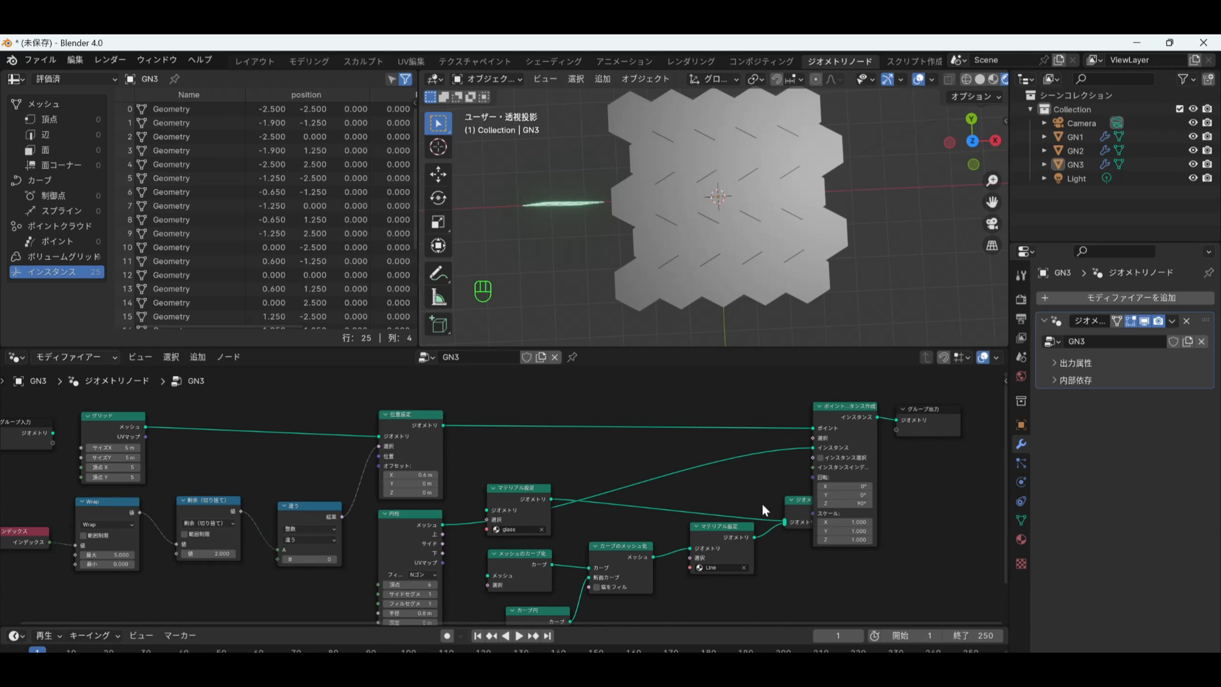
drag(799, 501, 751, 479)
Route the Cylinder mesh through the glass Set Material and Mesh to Curve branches, and connect Join Geometry to the Instance input instead.
drag(441, 525, 484, 511)
ctrl+right_drag(726, 450, 723, 475)
scroll(644, 524, down, 4)
middle_drag(643, 524, 693, 463)
scroll(628, 480, up, 6)
scroll(627, 479, up, 1)
drag(488, 448, 542, 508)
drag(832, 450, 803, 454)
middle_drag(908, 392, 791, 456)
drag(791, 457, 837, 415)
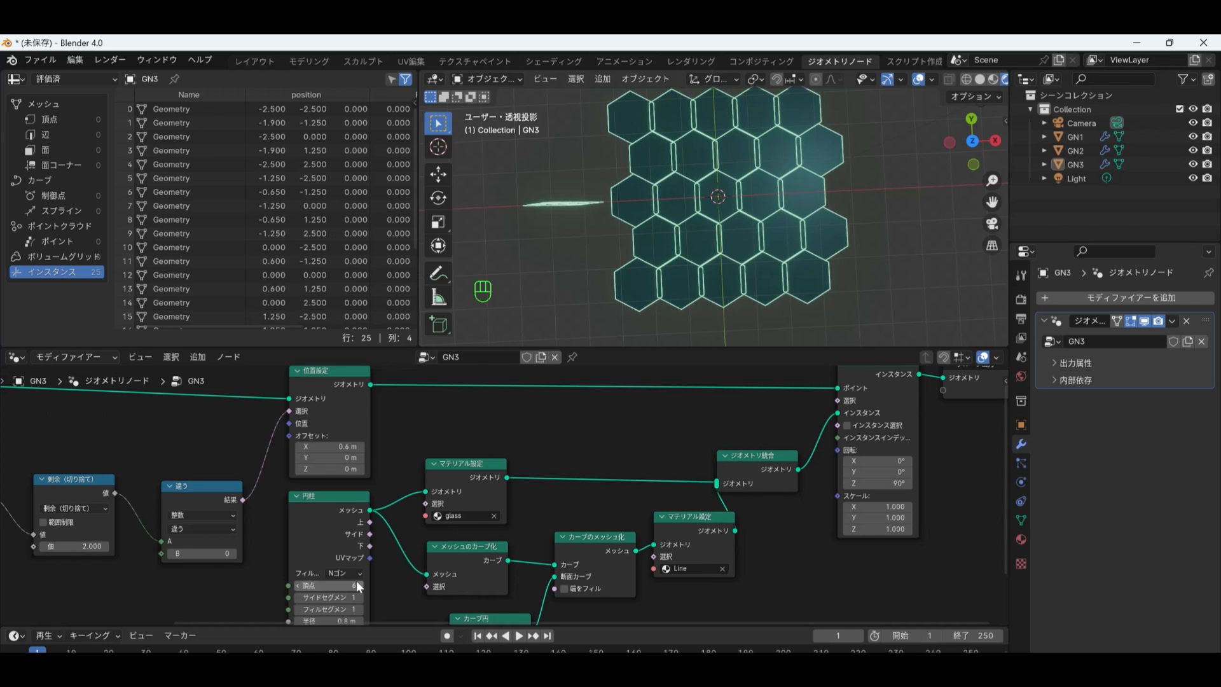
Reduce the Cylinder node's radius to 0.7 m.
scroll(356, 581, down, 1)
middle_drag(356, 581, 400, 522)
click(347, 560)
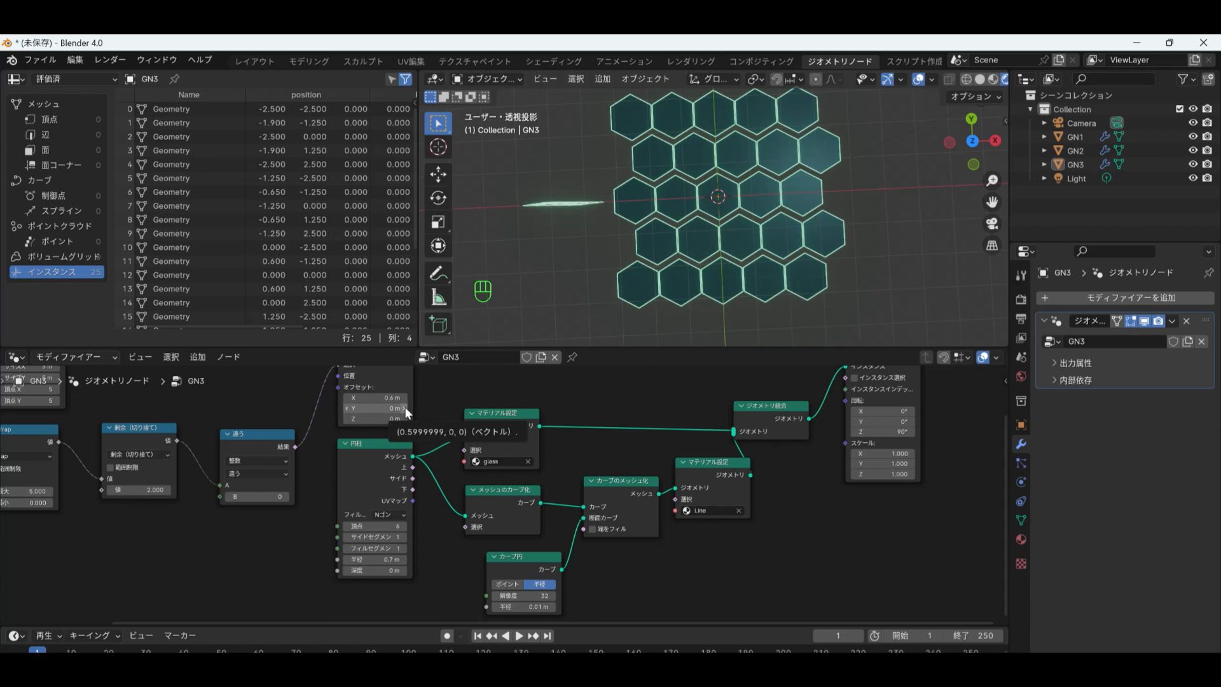
Set the Grid node's Size Y to 4.5 m and Size X to 5.1 m to tighten the honeycomb spacing.
middle_drag(404, 406, 524, 472)
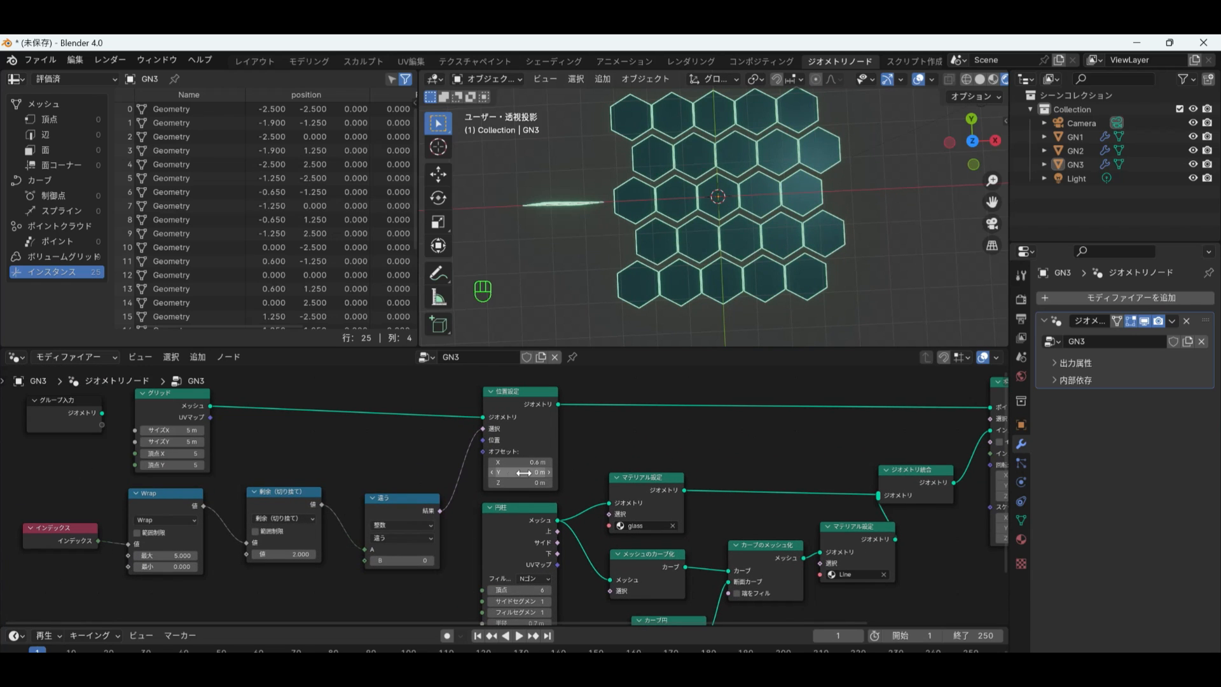
click(143, 441)
click(143, 442)
click(143, 442)
click(143, 442)
click(143, 441)
click(143, 431)
click(201, 431)
click(201, 430)
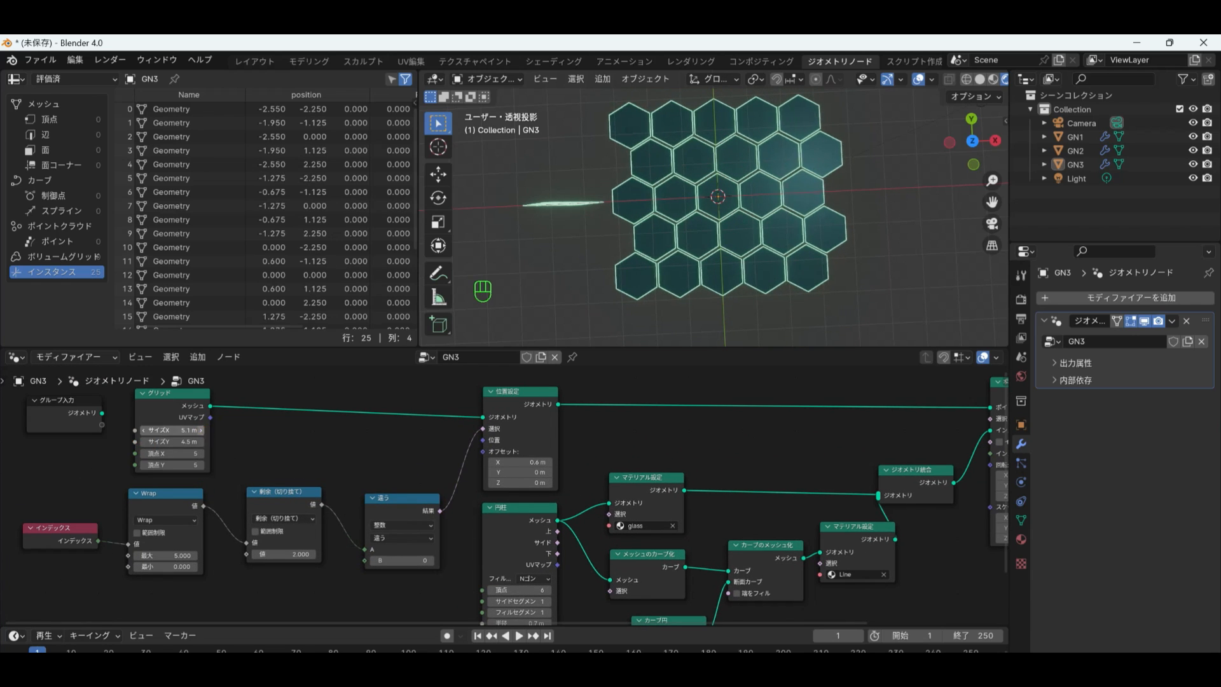
click(201, 430)
click(145, 432)
scroll(191, 445, up, 8)
scroll(218, 436, down, 9)
middle_drag(447, 433, 300, 422)
scroll(300, 421, down, 1)
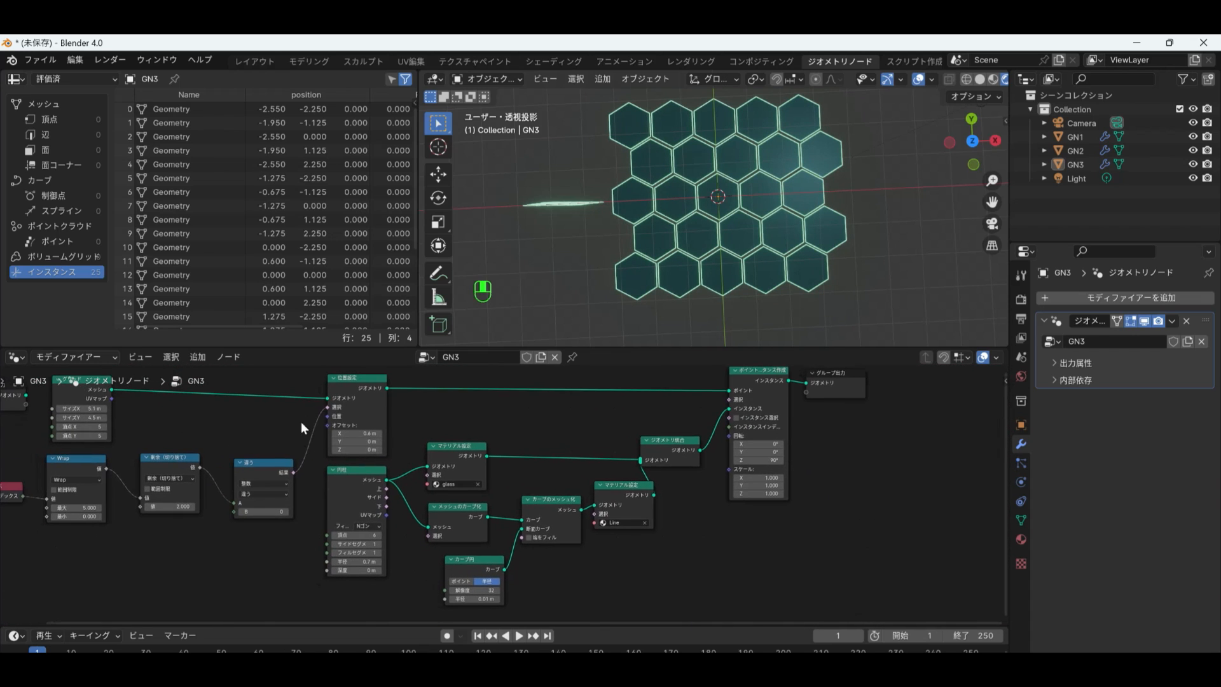
Rotate the GN3 honeycomb panel 90° about the X axis and scale it down.
click(781, 251)
key(r)
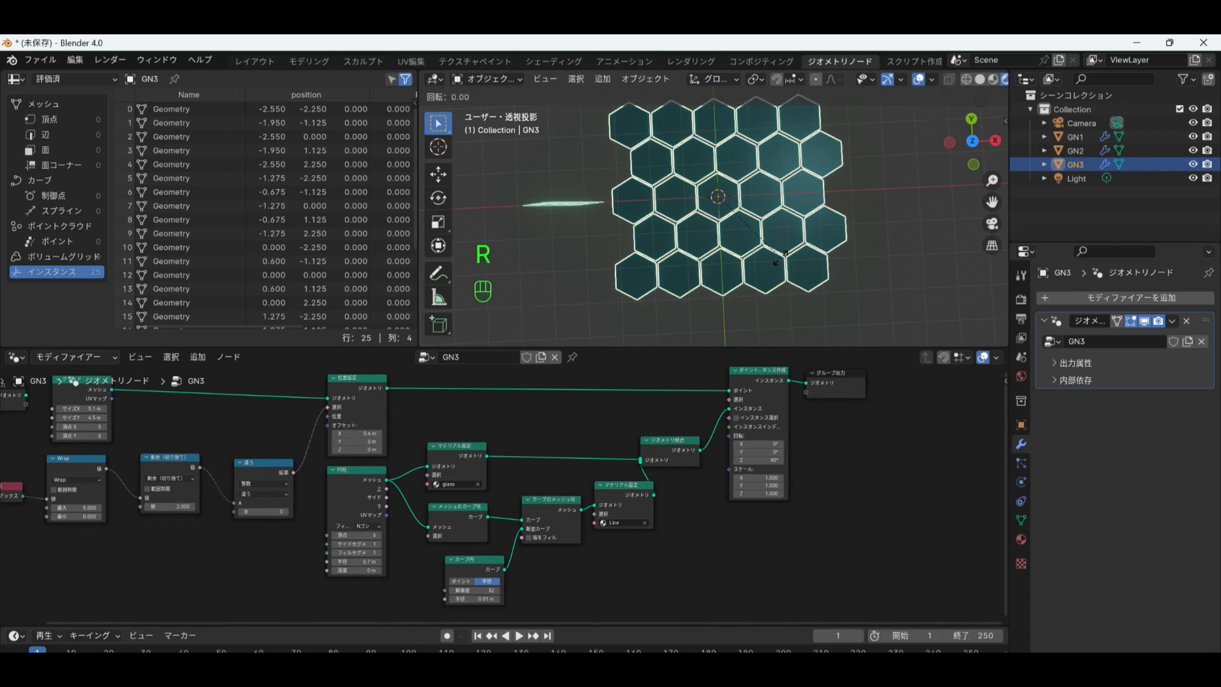
key(x)
key(9)
key(0)
click(780, 257)
middle_drag(780, 257, 625, 204)
key(s)
click(799, 224)
Move the GN1 sphere out of the honeycomb panel and place it beside the panel, opposite the small diamond-shaped one.
click(1075, 137)
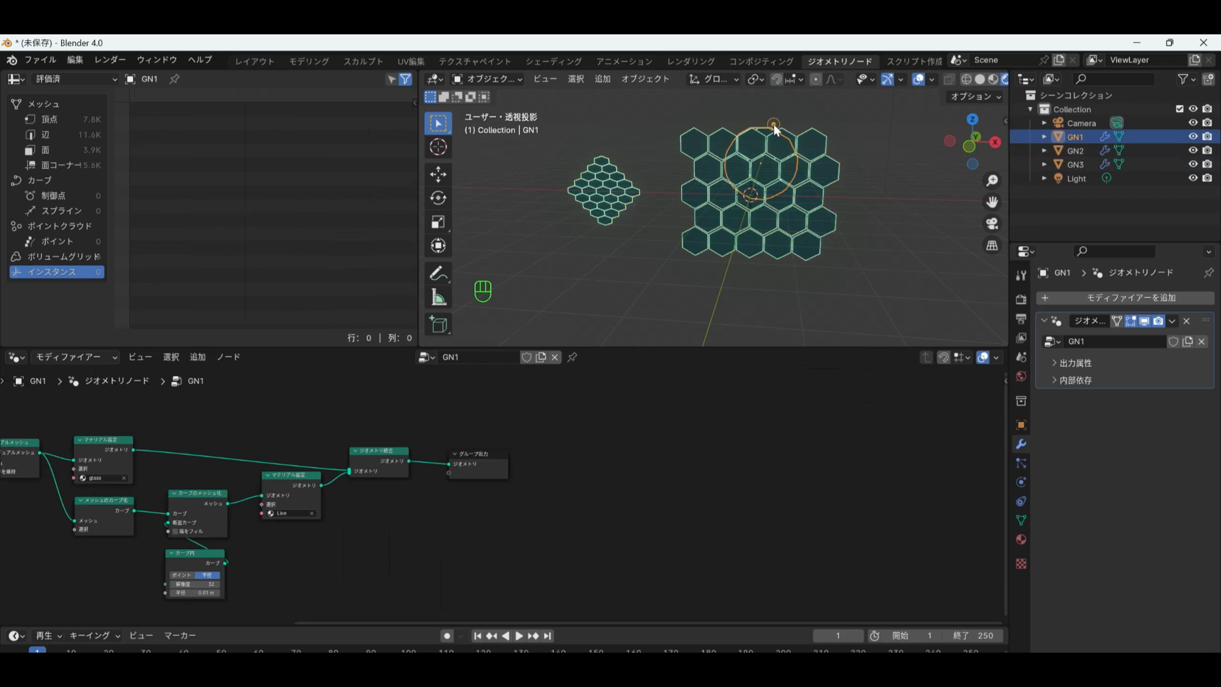
key(g)
key(g)
key(y)
click(939, 236)
scroll(934, 240, down, 3)
mouse_move(935, 241)
middle_down()
mouse_move(888, 275)
mouse_move(948, 247)
middle_up()
key(g)
click(890, 283)
scroll(845, 250, up, 4)
key(g)
click(931, 208)
scroll(916, 209, down, 4)
mouse_move(855, 213)
middle_down()
mouse_move(912, 212)
mouse_move(849, 215)
middle_up()
scroll(833, 212, up, 2)
click(836, 215)
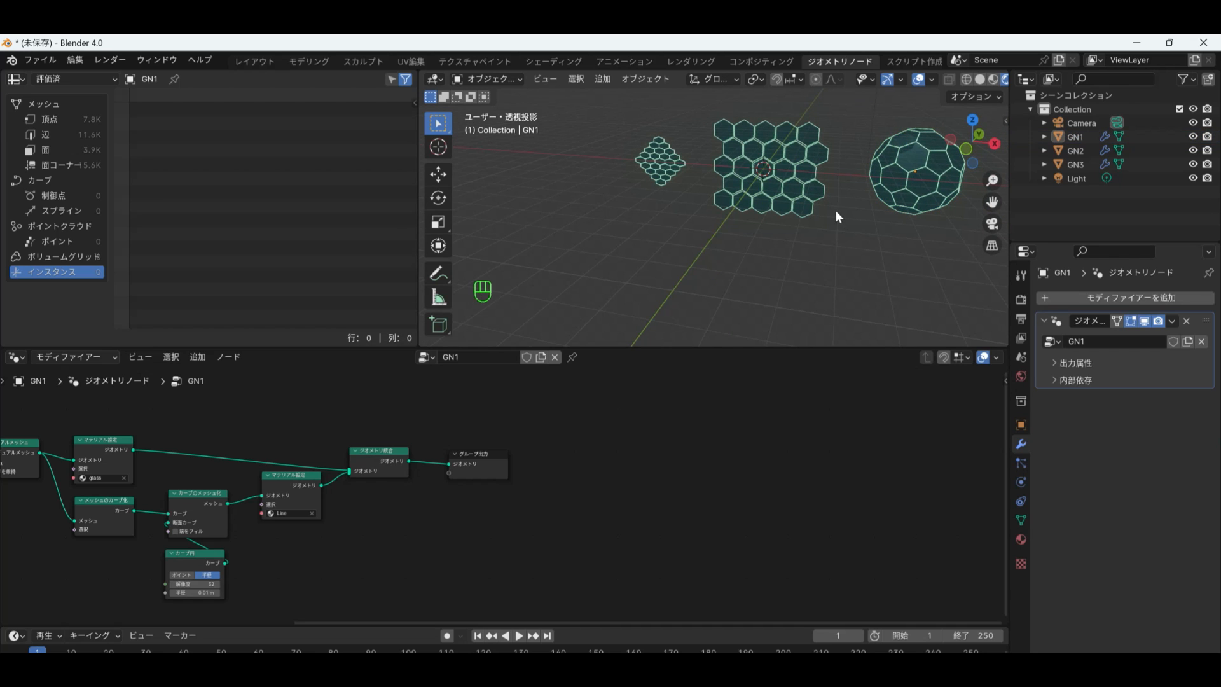
Select the GN1 sphere and move its Group Input and Ico Sphere nodes away from Dual Mesh to make room.
click(913, 158)
scroll(913, 159, up, 2)
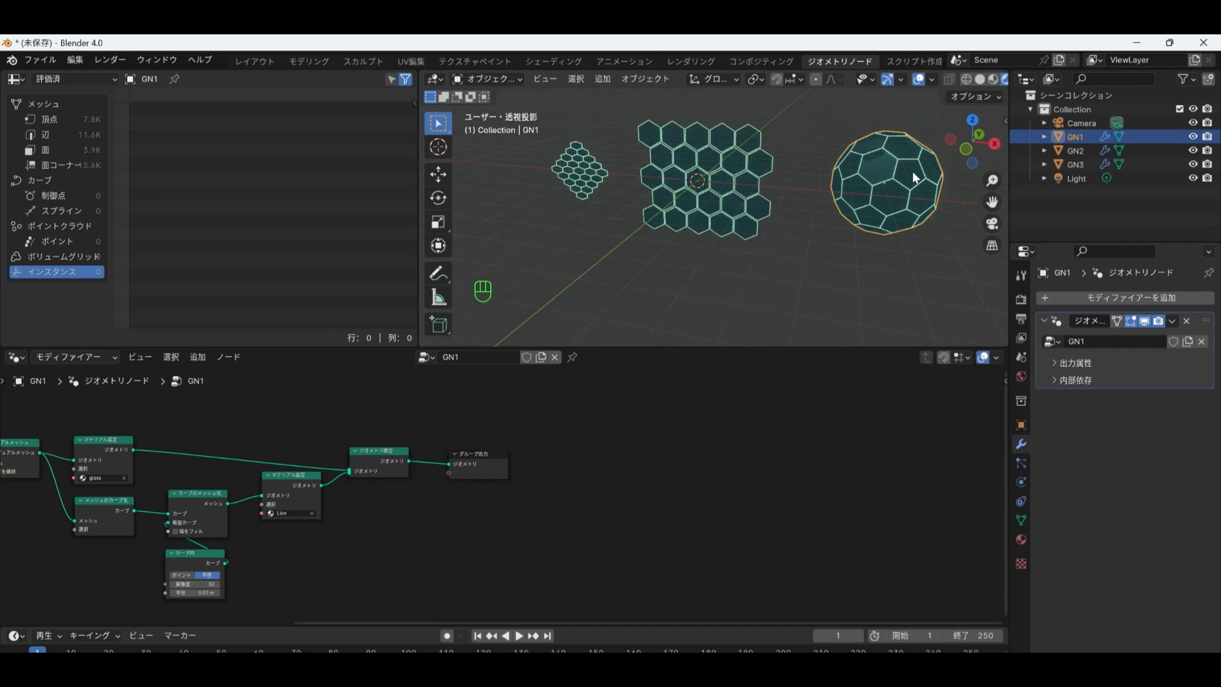
scroll(912, 170, up, 2)
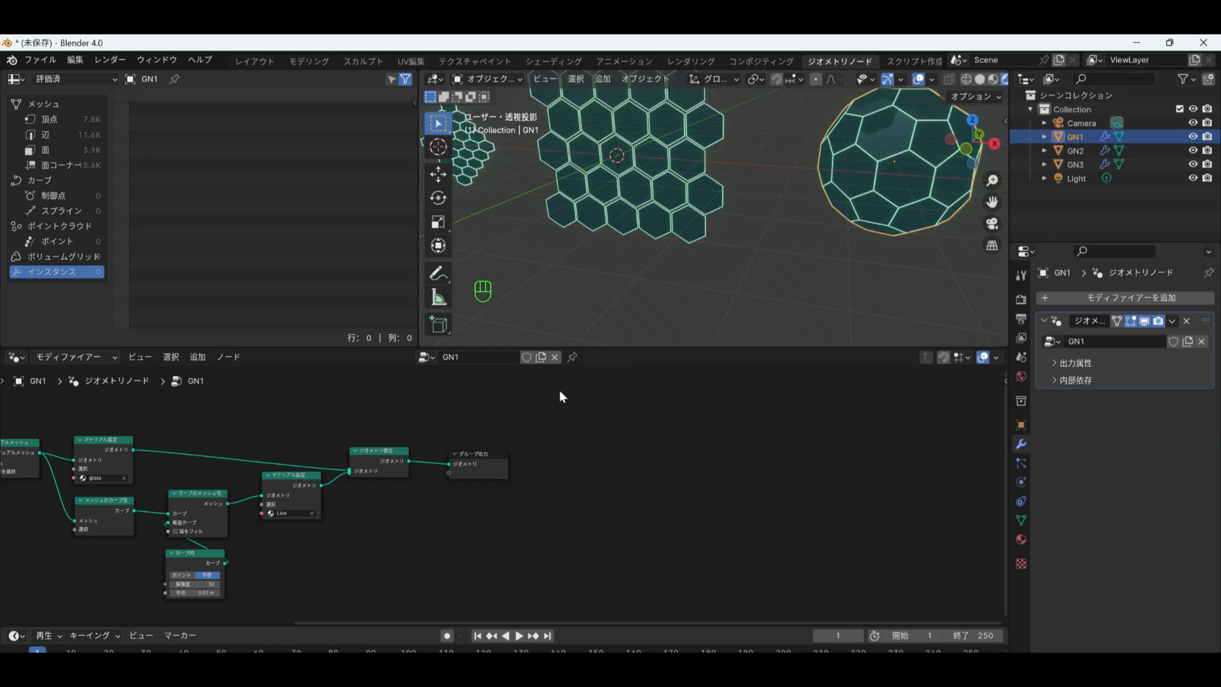
scroll(318, 473, down, 2)
middle_drag(318, 477, 714, 452)
scroll(477, 439, up, 3)
drag(257, 442, 192, 442)
drag(330, 436, 245, 436)
click(355, 455)
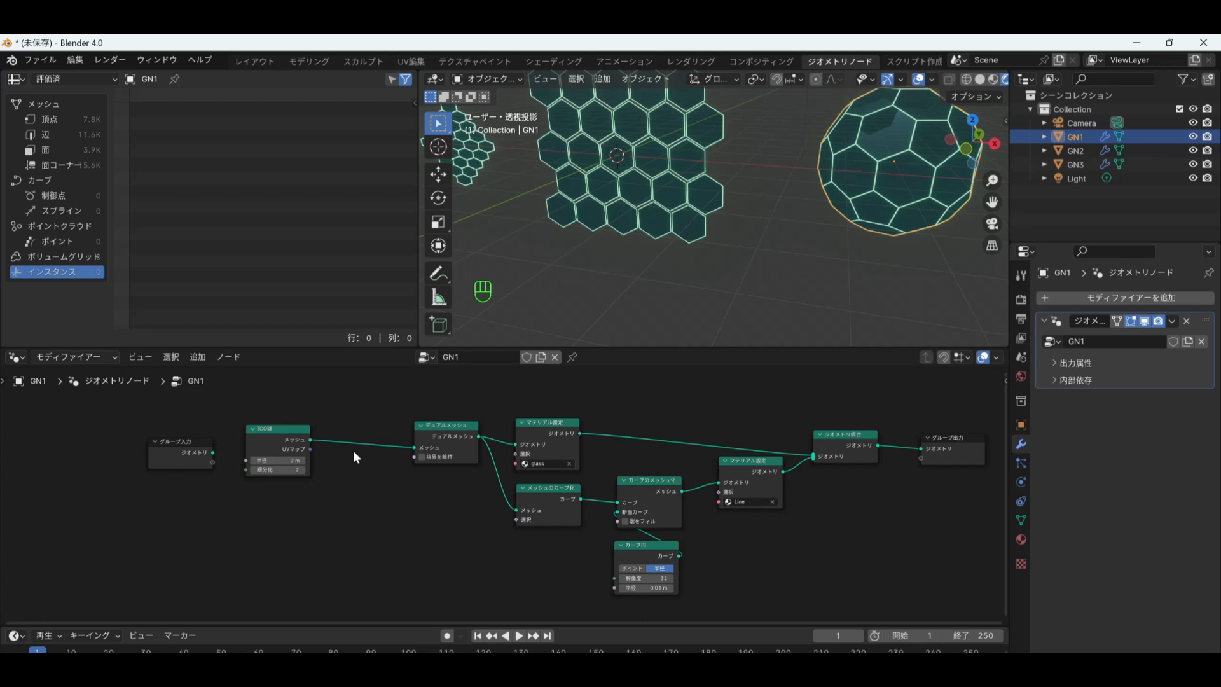
Add a Delete Geometry node after Dual Mesh and feed its output to both the glass Set Material and Mesh to Curve nodes.
key(shift+a)
mouse_move(334, 311)
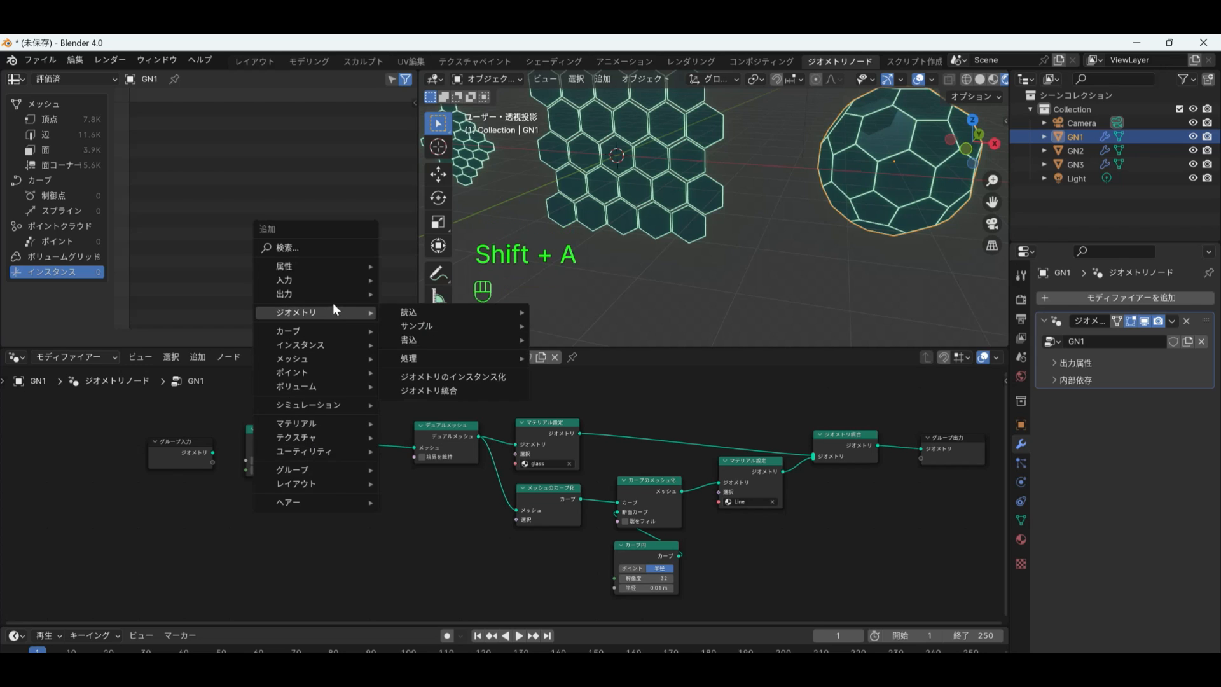
mouse_move(434, 357)
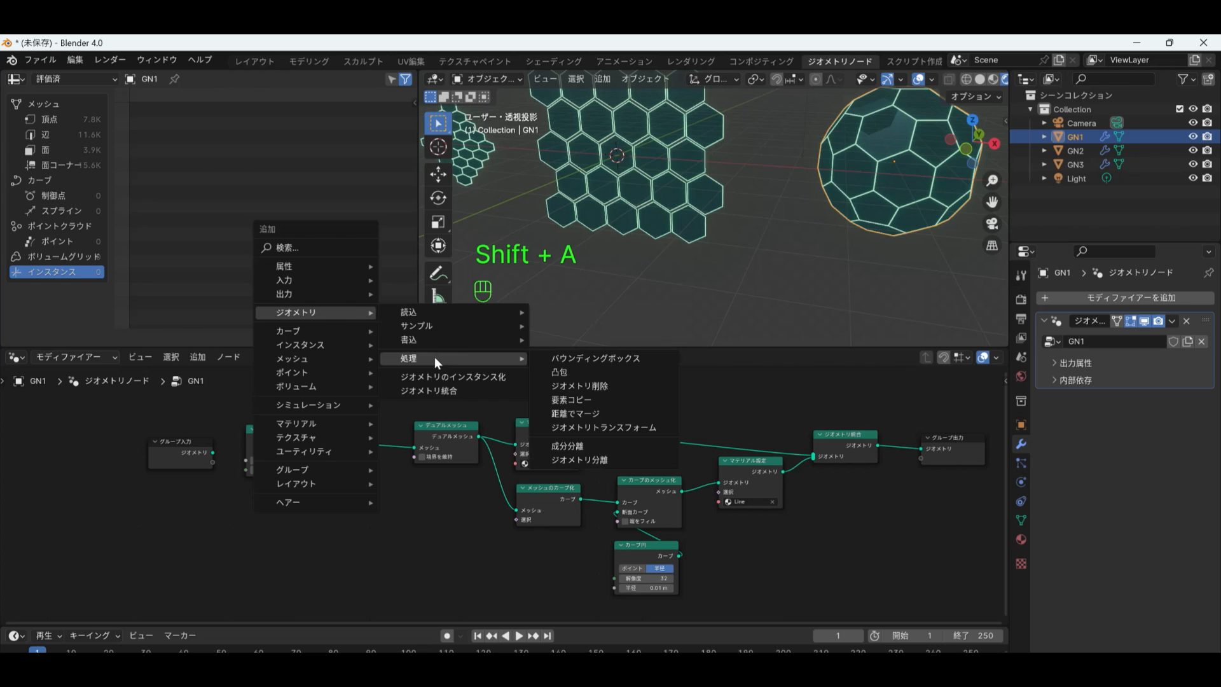
click(580, 386)
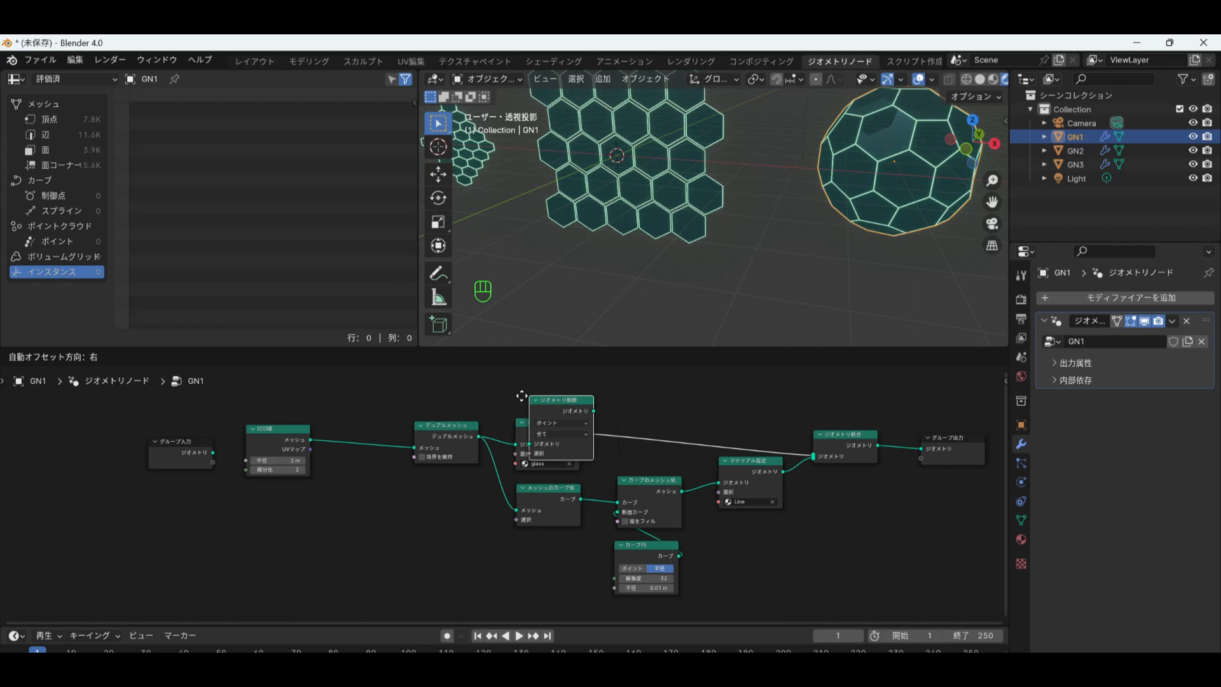
click(489, 396)
drag(458, 417, 385, 417)
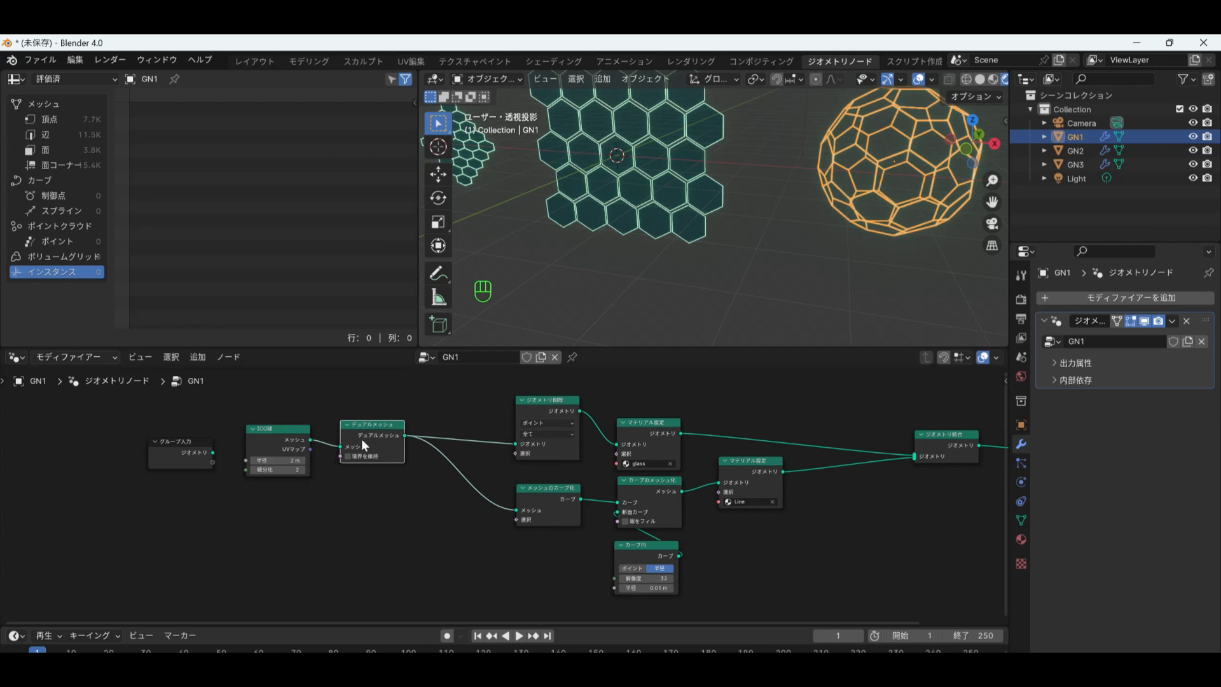
drag(541, 399, 445, 409)
mouse_move(516, 509)
mouse_down()
mouse_move(492, 429)
mouse_move(461, 433)
mouse_move(502, 508)
mouse_move(516, 509)
mouse_up()
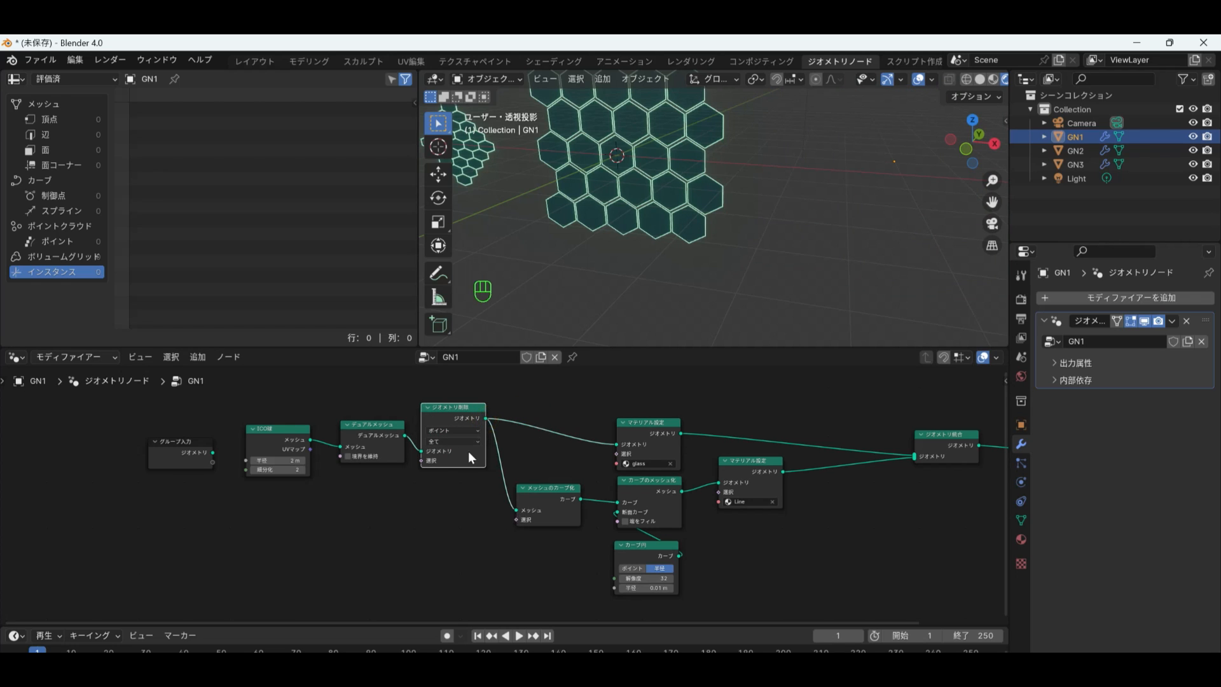
Set the Delete Geometry node's domain to Face.
click(459, 433)
scroll(459, 433, up, 9)
click(459, 433)
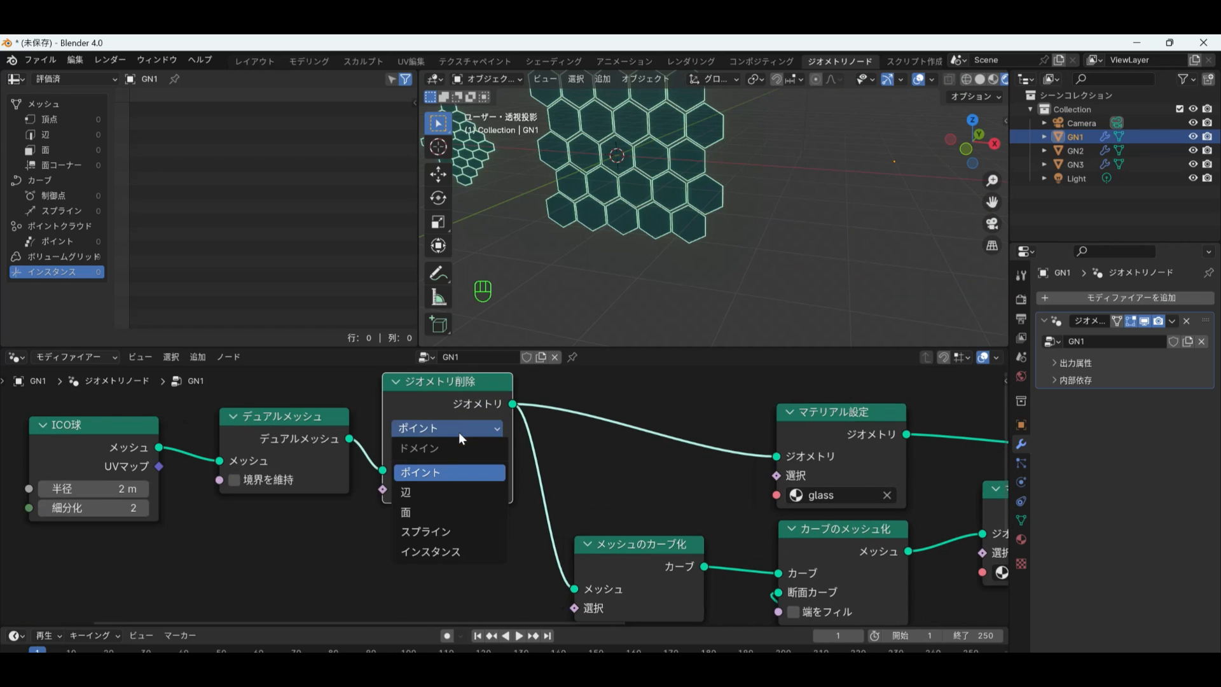
click(429, 510)
Move the Ico Sphere and Dual Mesh nodes together, farther from the Delete Geometry node.
scroll(514, 503, down, 3)
middle_drag(514, 502, 421, 479)
scroll(544, 429, down, 1)
middle_drag(543, 430, 379, 418)
scroll(311, 438, down, 3)
middle_drag(310, 438, 684, 449)
drag(317, 411, 531, 445)
drag(527, 425, 445, 427)
Add a Color Ramp node below the Dual Mesh node.
click(514, 488)
key(shift+a)
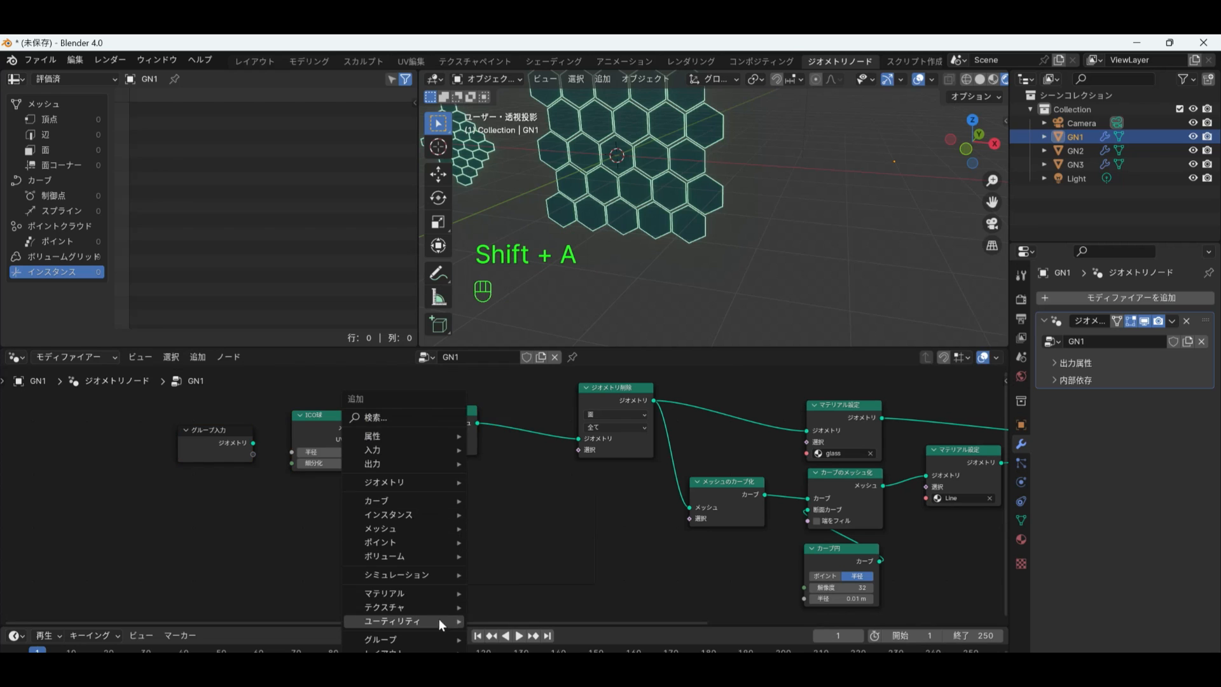
mouse_move(419, 620)
mouse_move(550, 501)
click(637, 501)
click(410, 483)
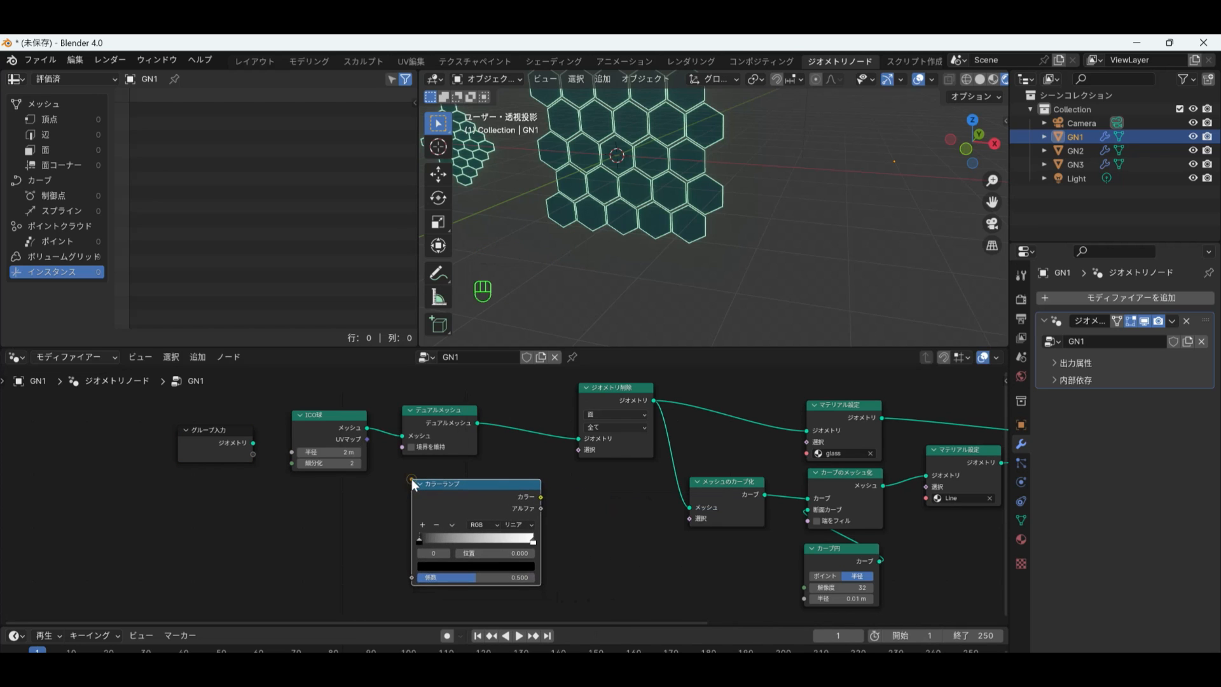
Add a Noise Texture node beside the Color Ramp, below the Ico Sphere node.
key(shift+a)
mouse_move(411, 484)
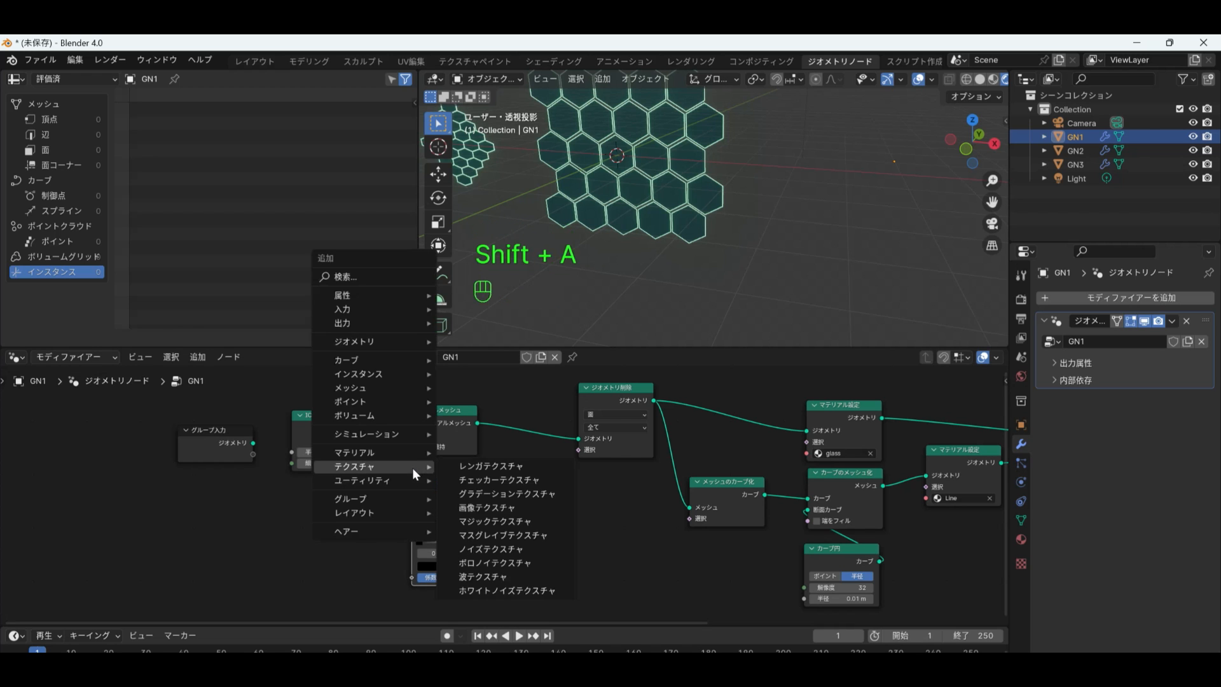
click(486, 547)
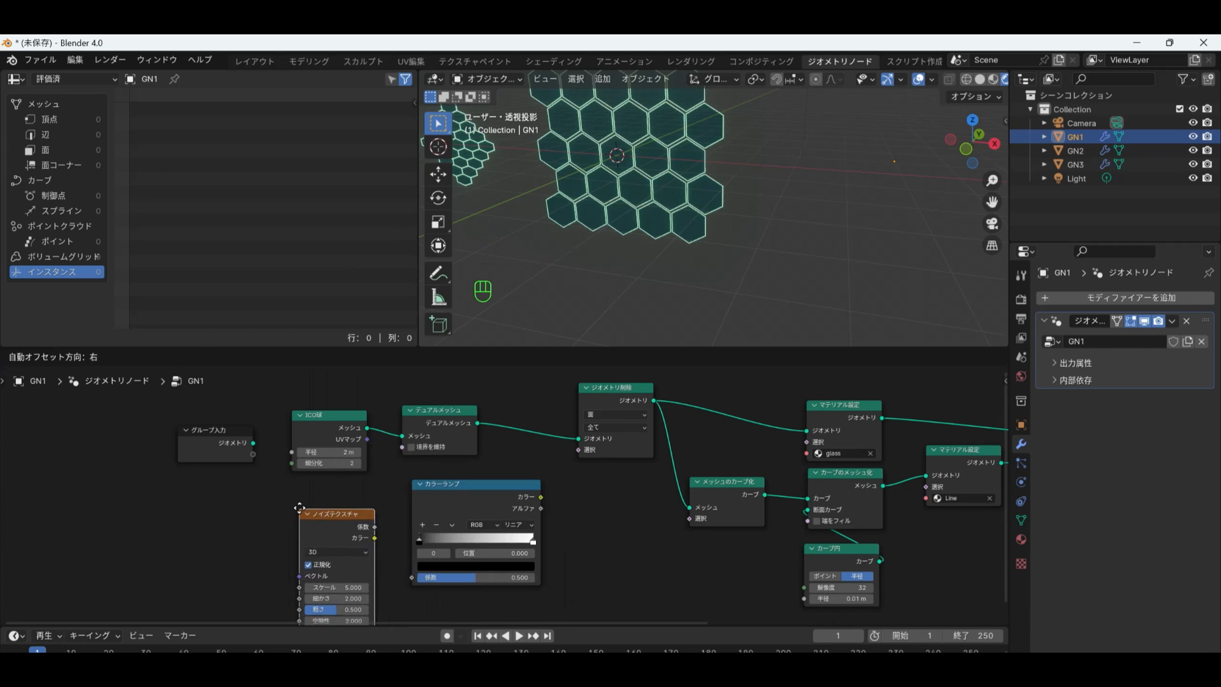
click(300, 501)
Connect the Noise Texture's factor output to the Color Ramp's factor, and the ramp's color output to the Delete Geometry selection.
scroll(348, 509, up, 2)
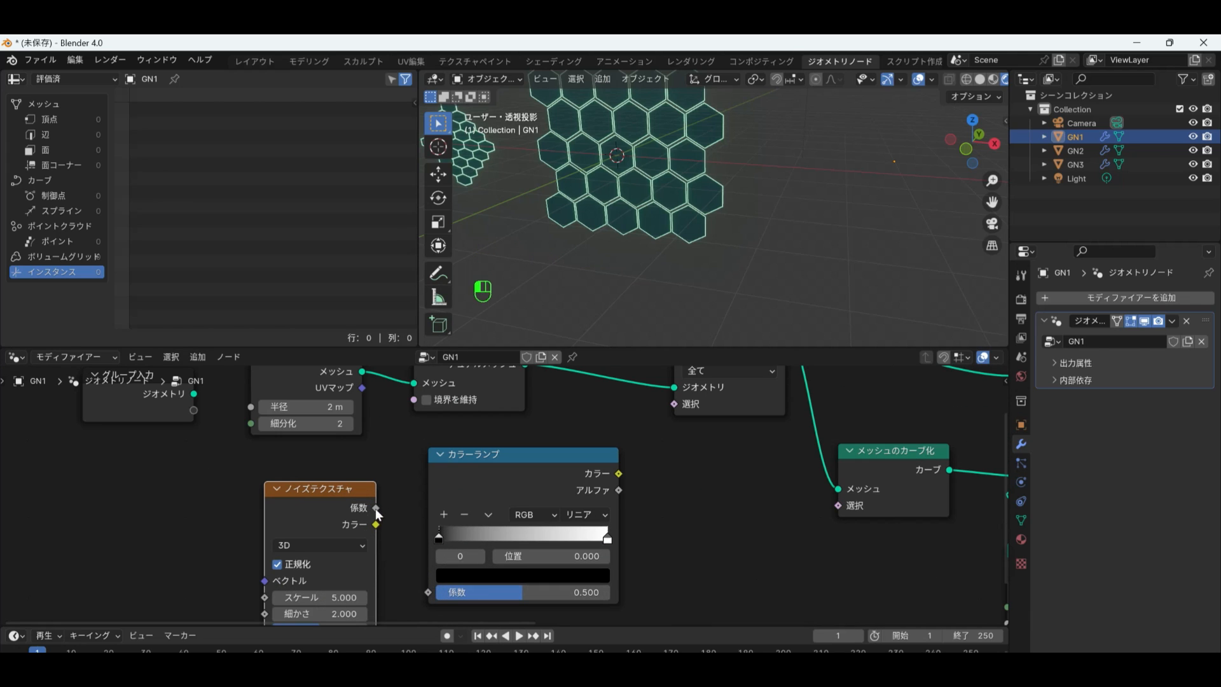
drag(376, 507, 428, 592)
drag(619, 473, 673, 404)
middle_drag(673, 404, 513, 489)
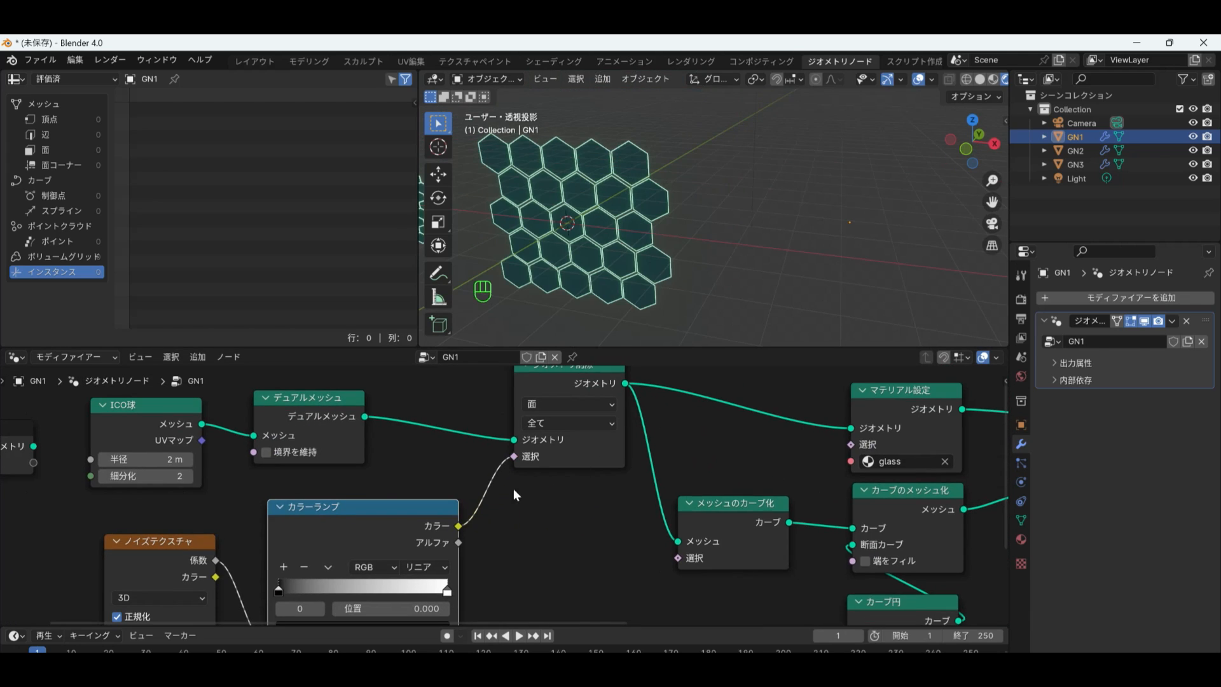
scroll(420, 557, down, 1)
middle_drag(417, 557, 450, 525)
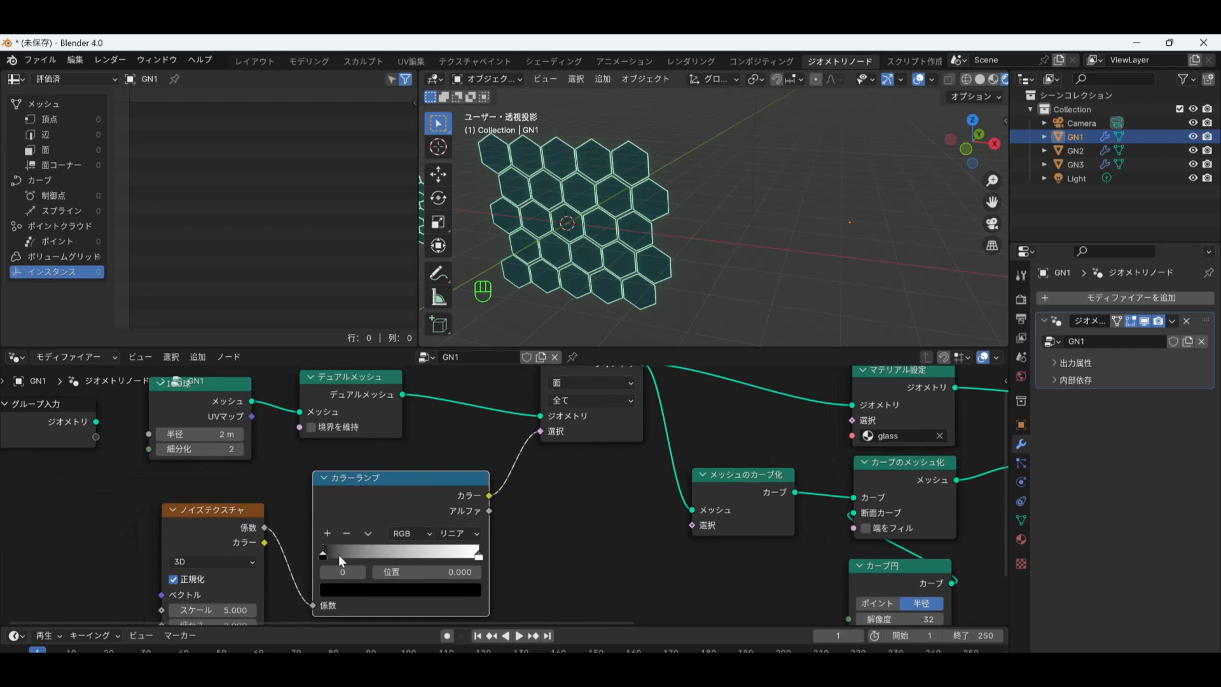
Set the Ico Sphere to 3 subdivisions and 2.6 m radius, with the Color Ramp's black stop at 0.656 and its white stop moved inward.
drag(323, 556, 388, 544)
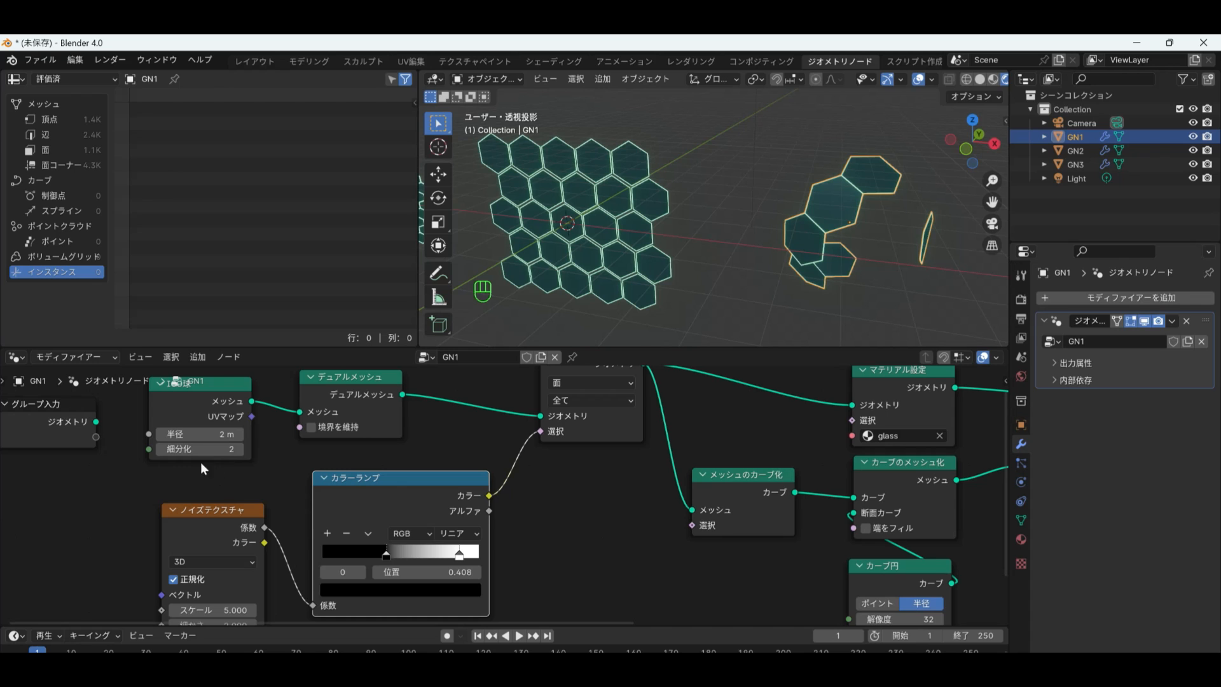
click(236, 449)
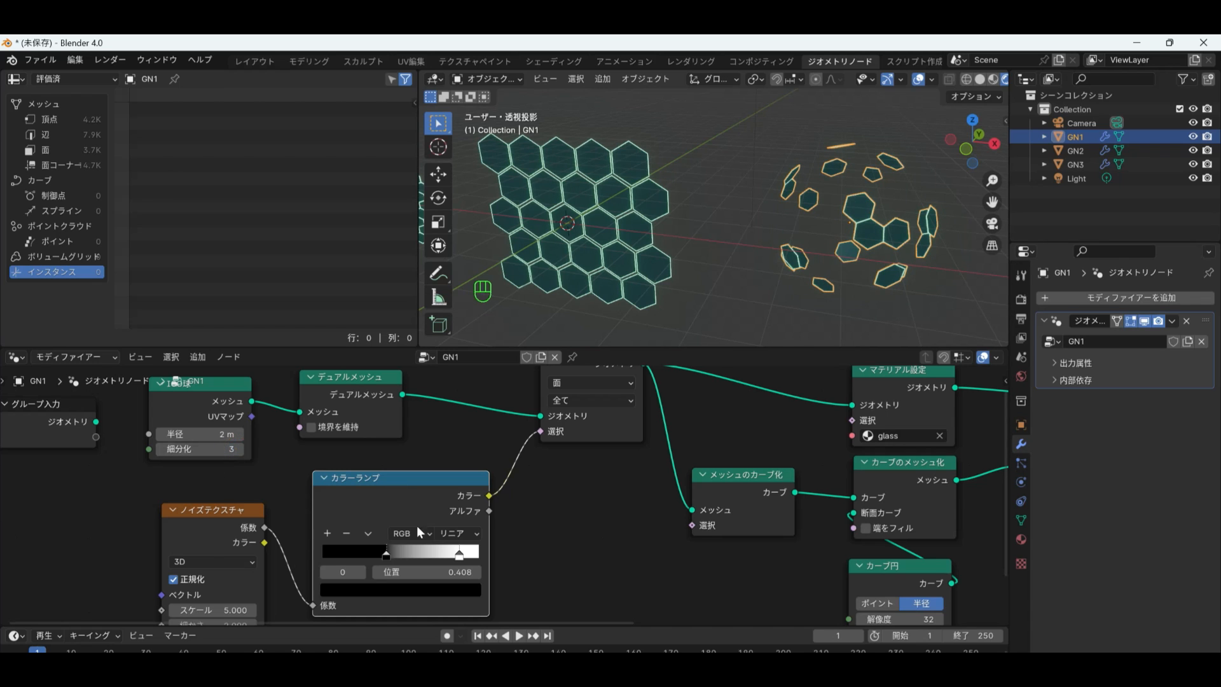
drag(386, 556, 411, 576)
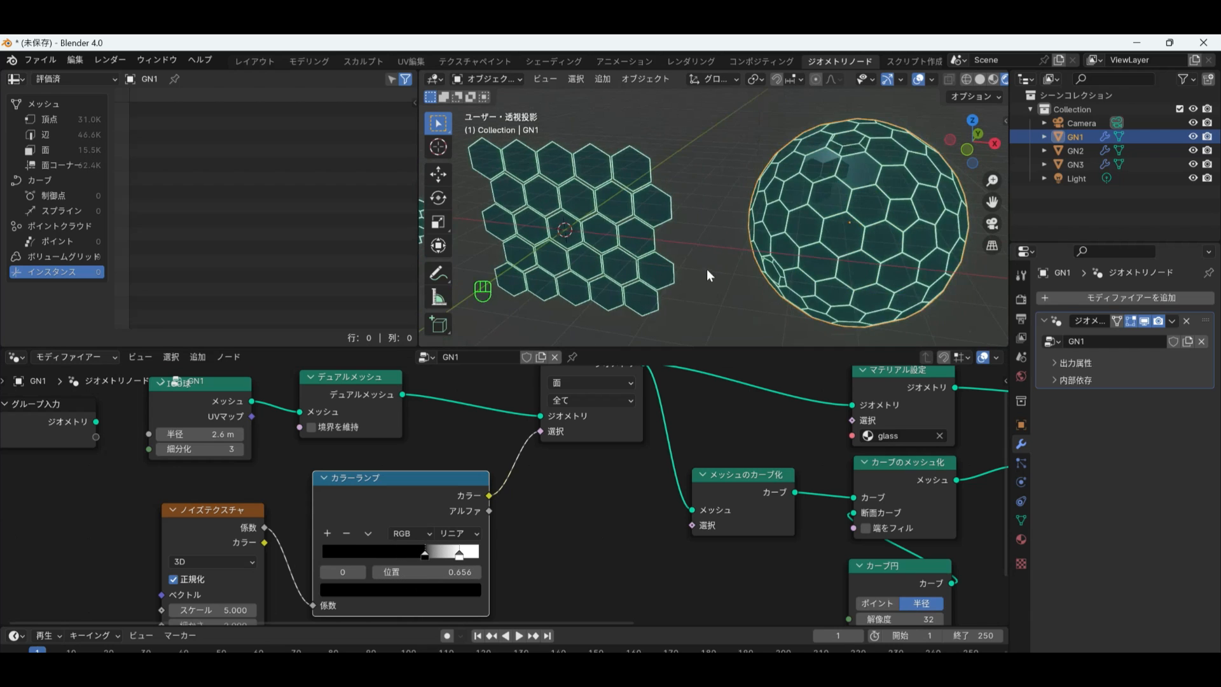
View the three hexagon-patterned objects together and clear the object selection.
scroll(705, 264, down, 3)
scroll(670, 265, up, 2)
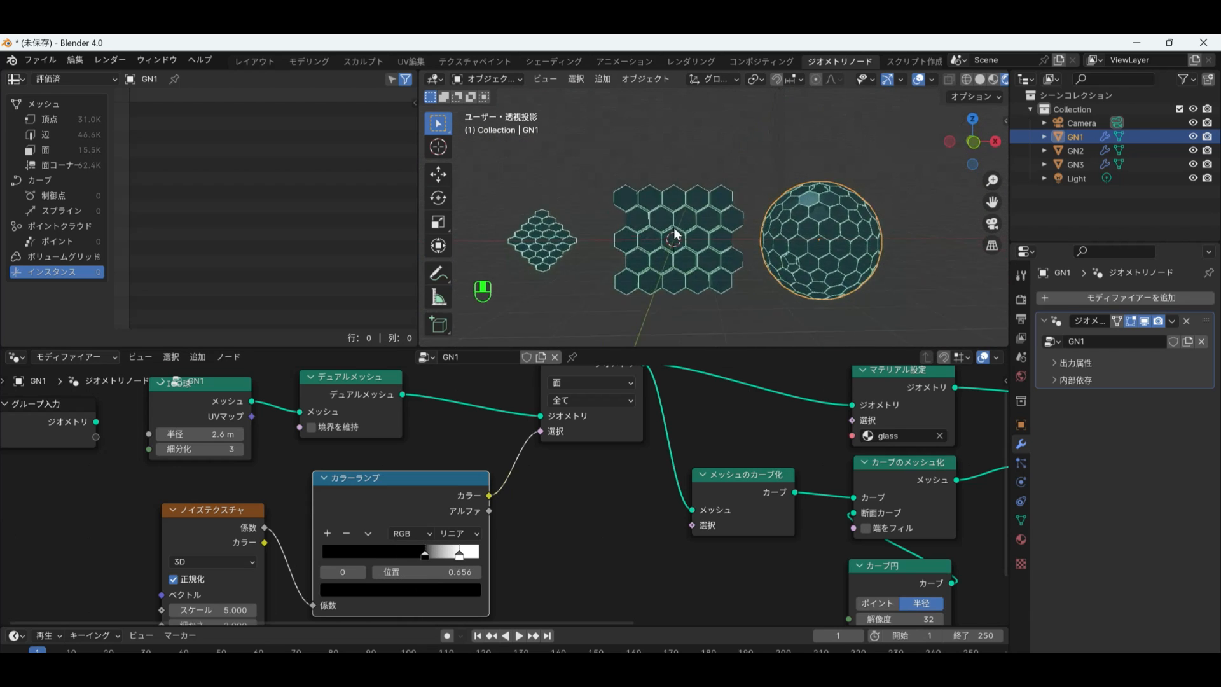
scroll(654, 267, up, 3)
scroll(655, 264, down, 2)
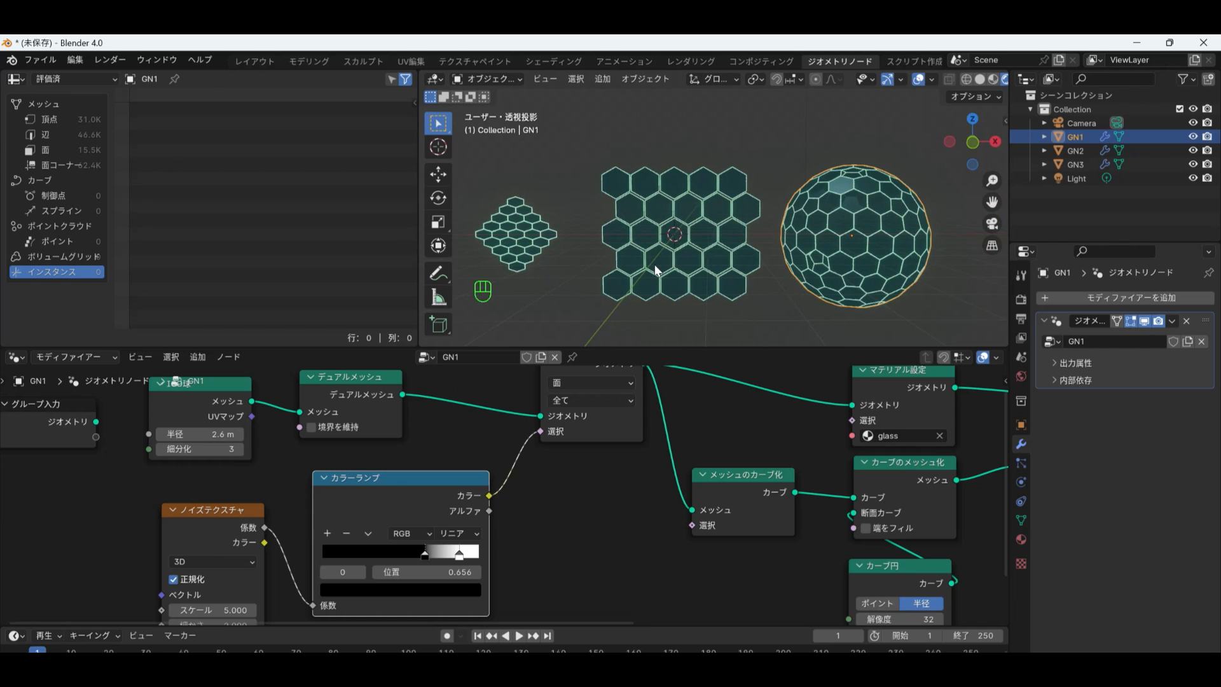
click(689, 319)
Switch the interface language from Japanese to English.
scroll(494, 476, down, 3)
mouse_move(494, 475)
middle_down()
mouse_move(459, 478)
mouse_move(497, 463)
middle_up()
scroll(460, 481, up, 2)
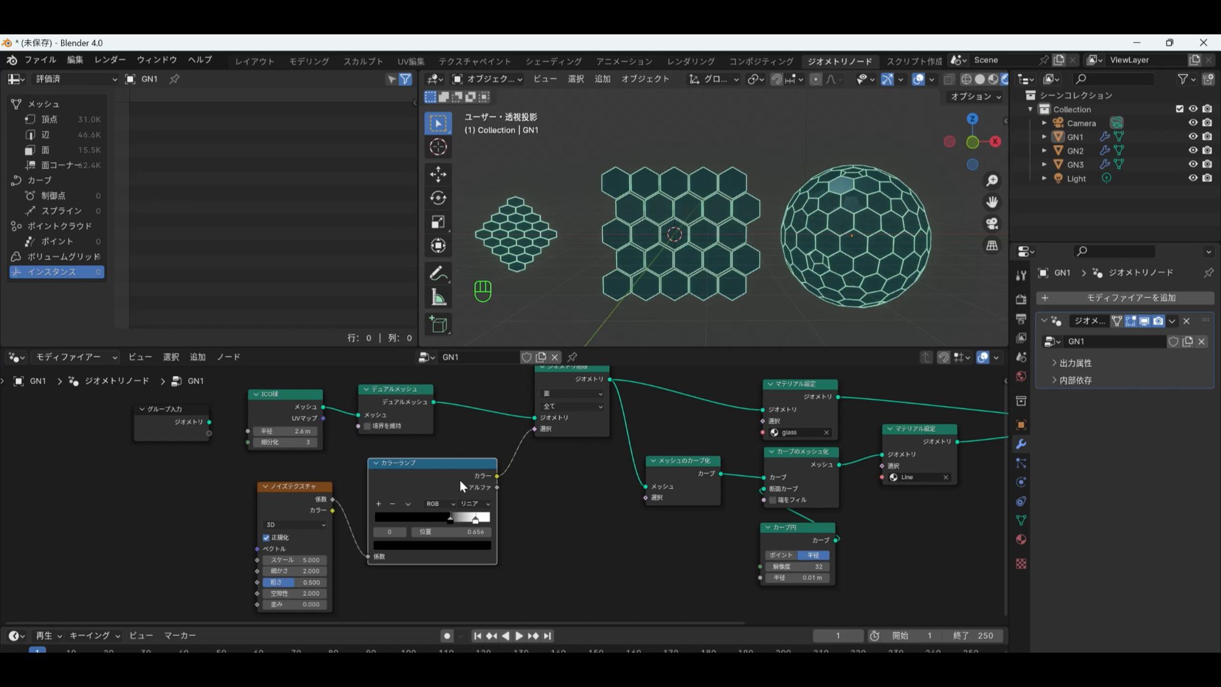
key(End)
Move the Join Geometry and Group Output nodes closer to the Line Set Material node to compact the tree.
middle_drag(300, 491, 137, 508)
drag(964, 422, 839, 420)
scroll(782, 427, down, 3)
middle_drag(760, 431, 540, 451)
drag(783, 455, 673, 445)
scroll(368, 483, down, 1)
middle_drag(368, 483, 585, 479)
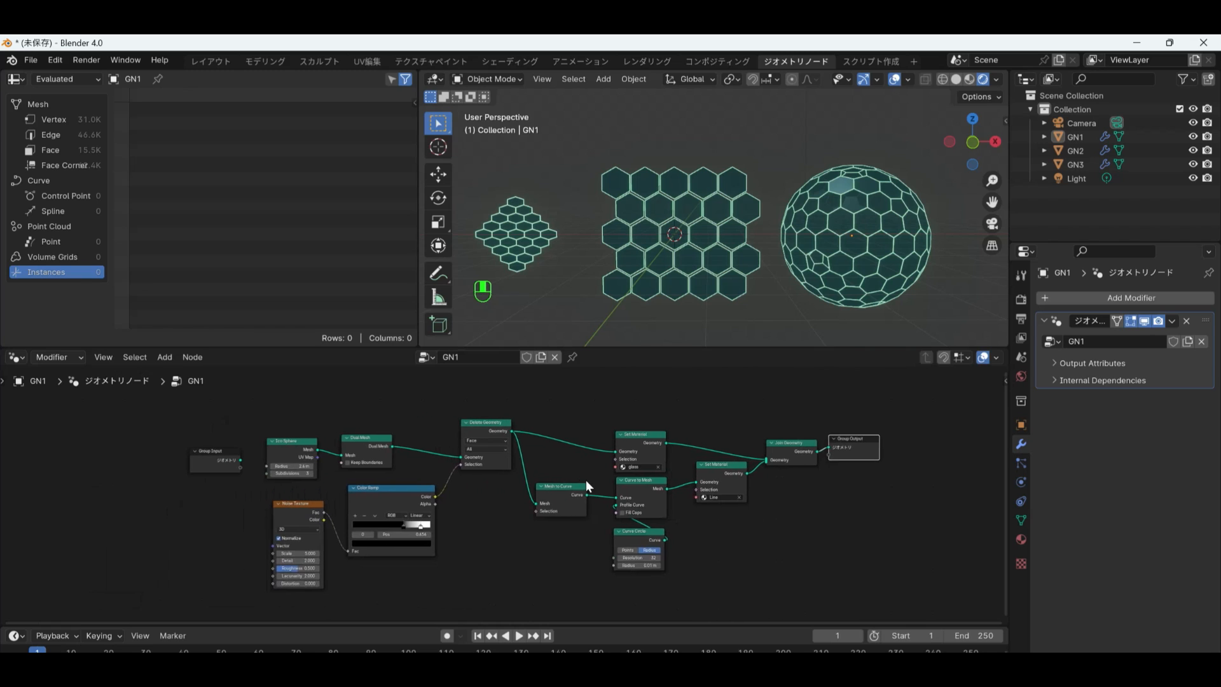
Select the GN3 hexagon grid and the GN2 object in turn to examine their complete node trees.
scroll(586, 480, up, 2)
click(698, 262)
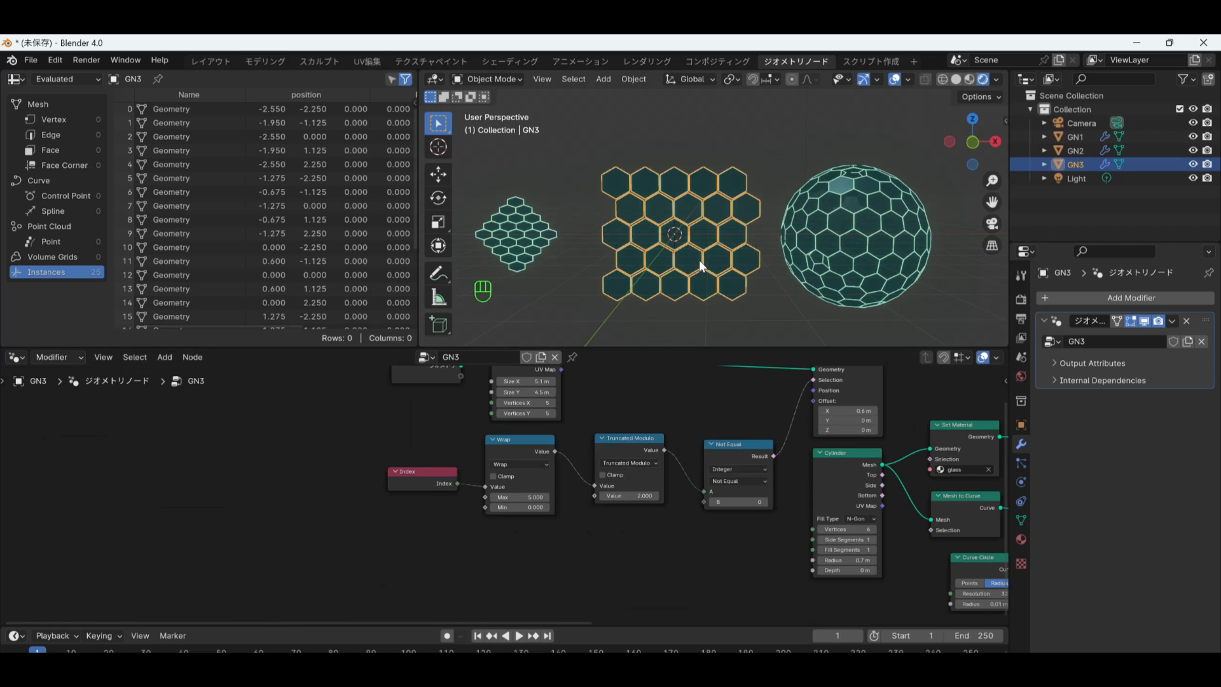
scroll(583, 432, down, 1)
middle_drag(584, 433, 420, 484)
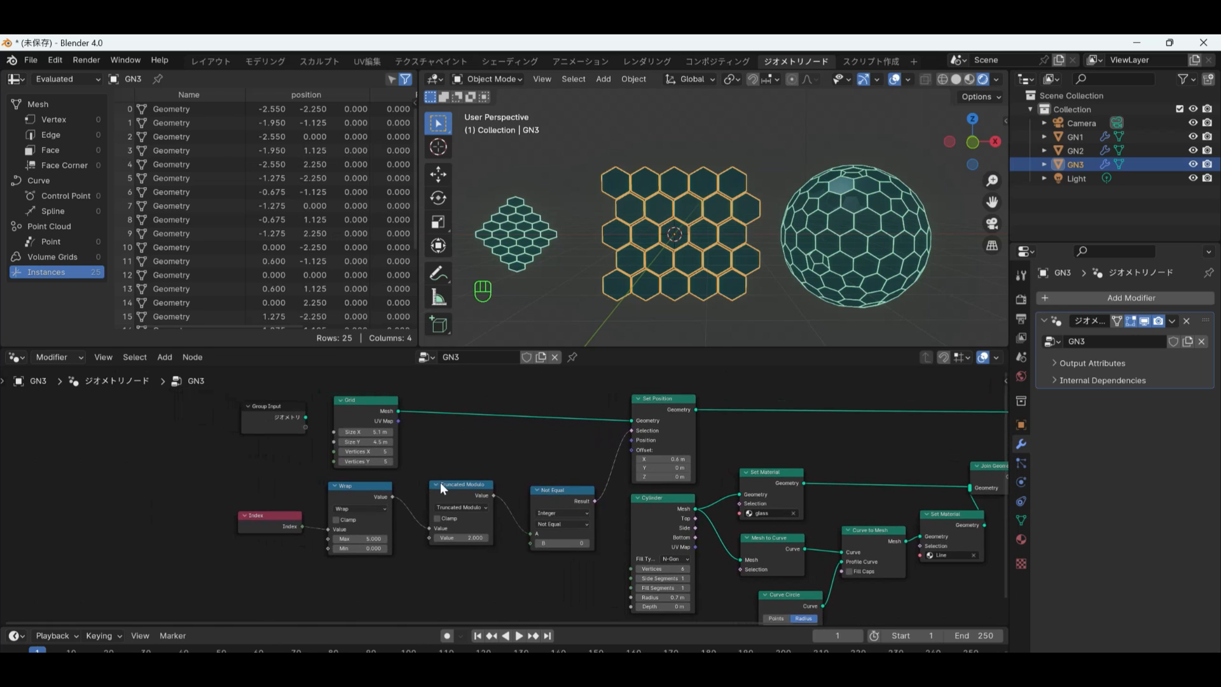
click(505, 266)
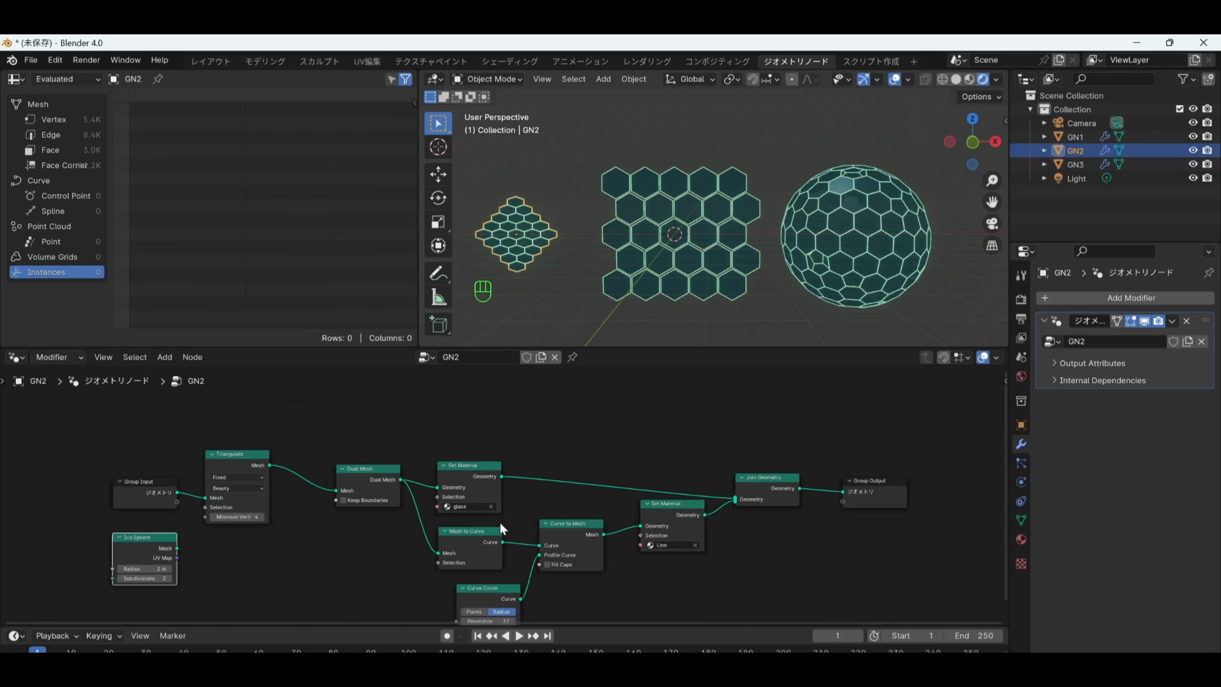
middle_drag(499, 521, 539, 477)
scroll(539, 478, up, 2)
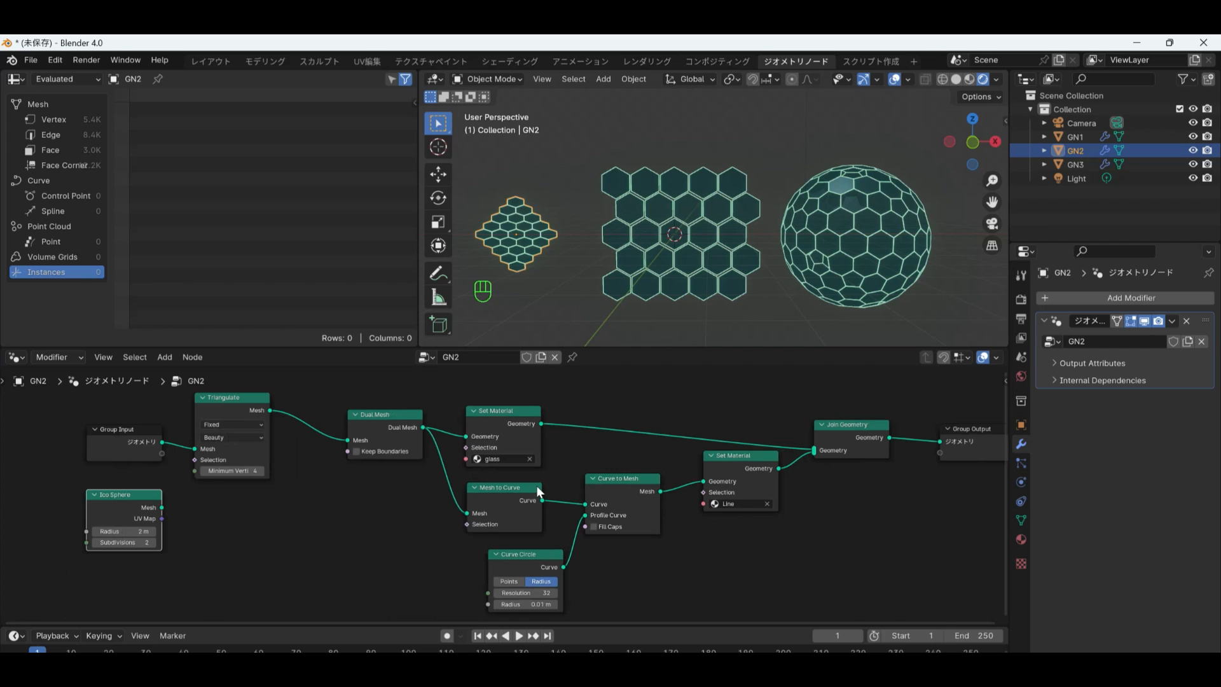